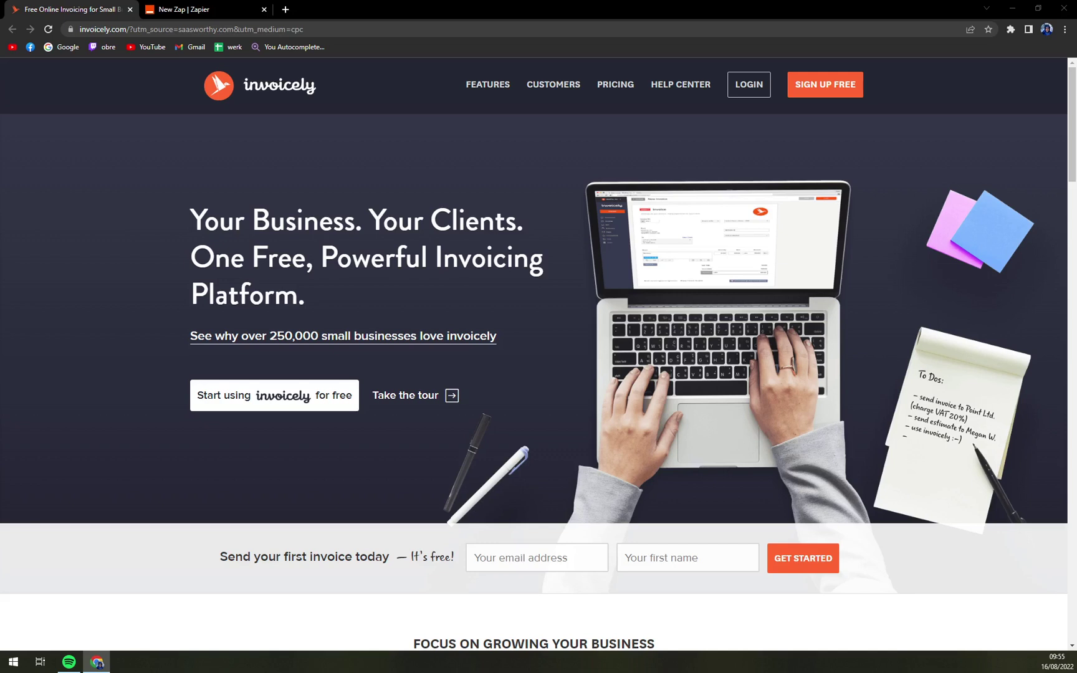
scroll(253, 341, down, 1)
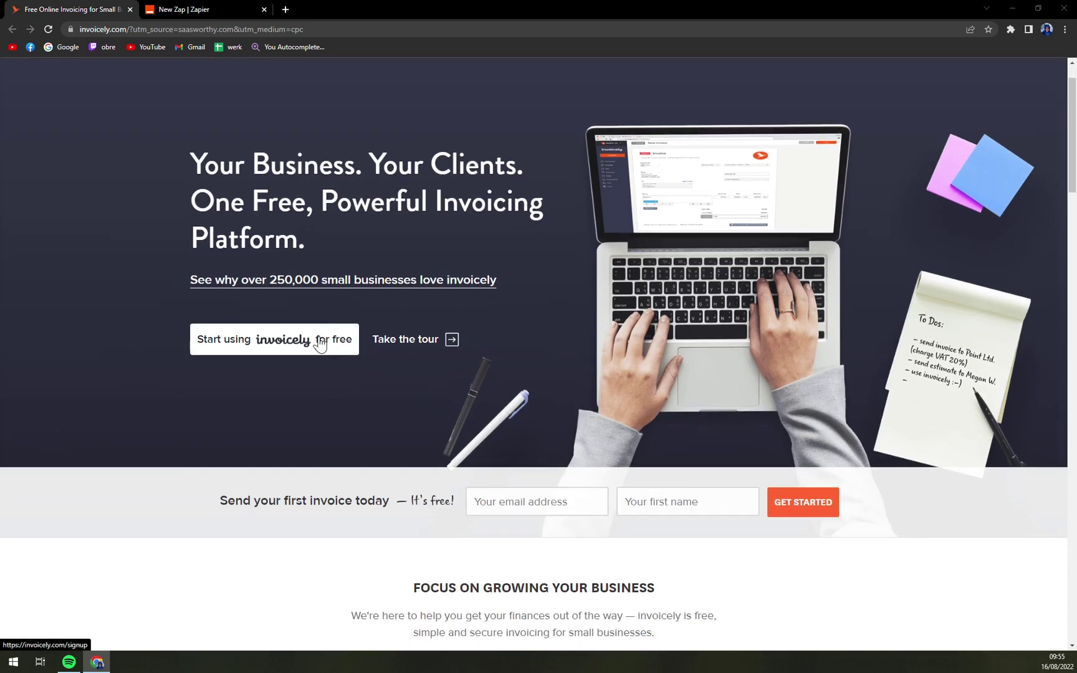
scroll(318, 342, down, 1)
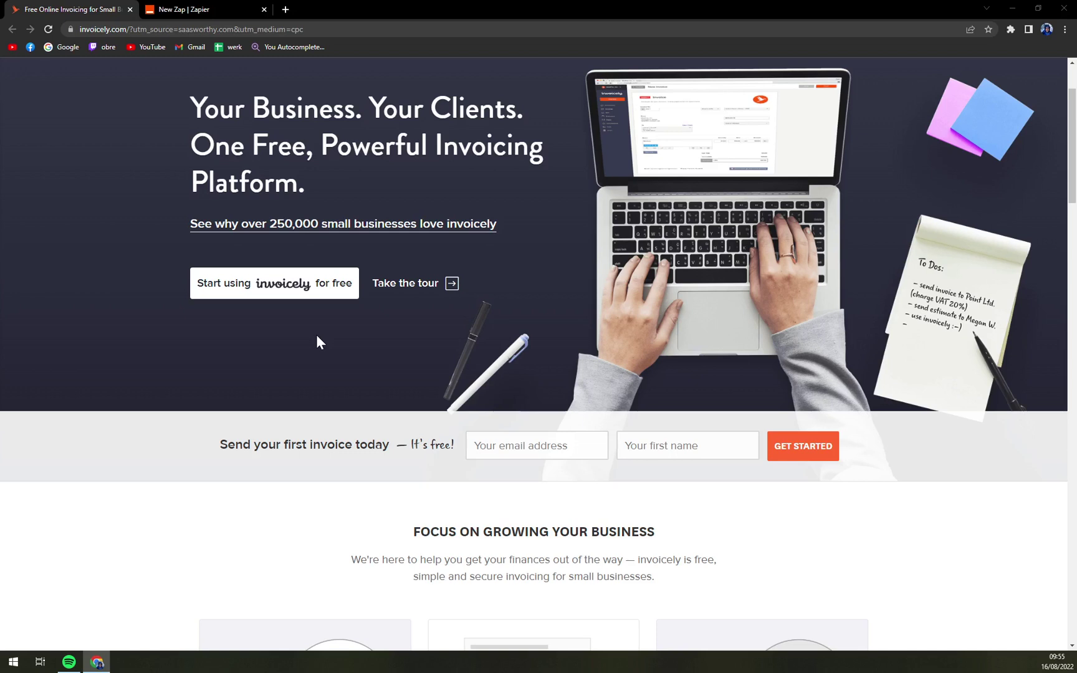
scroll(317, 342, down, 1)
scroll(317, 341, down, 1)
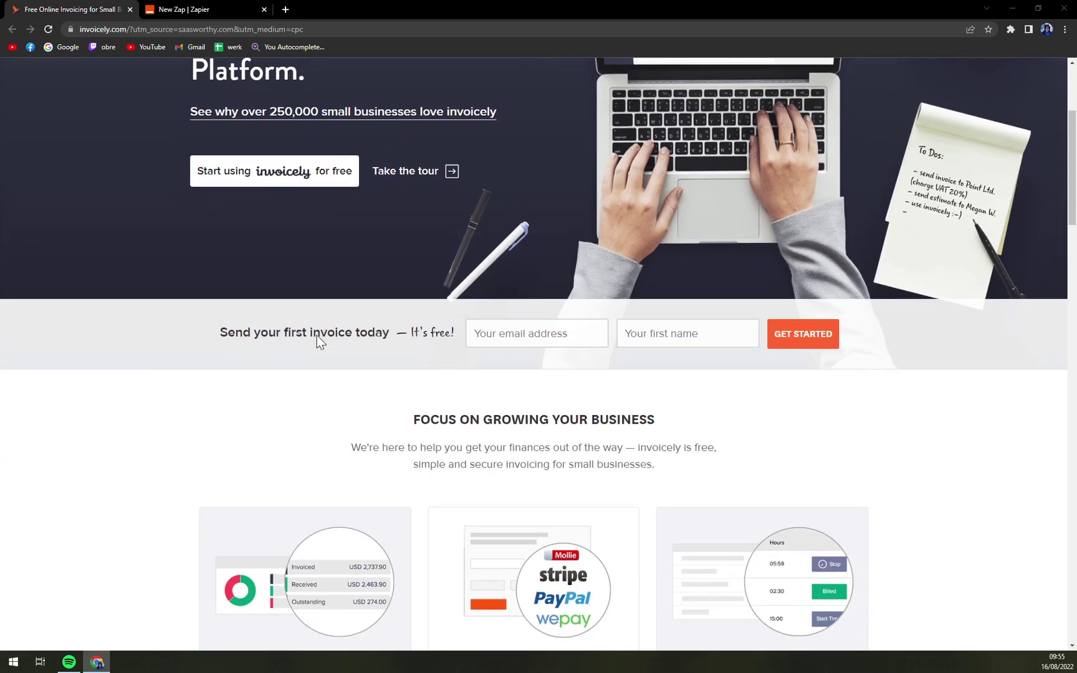
scroll(316, 343, down, 1)
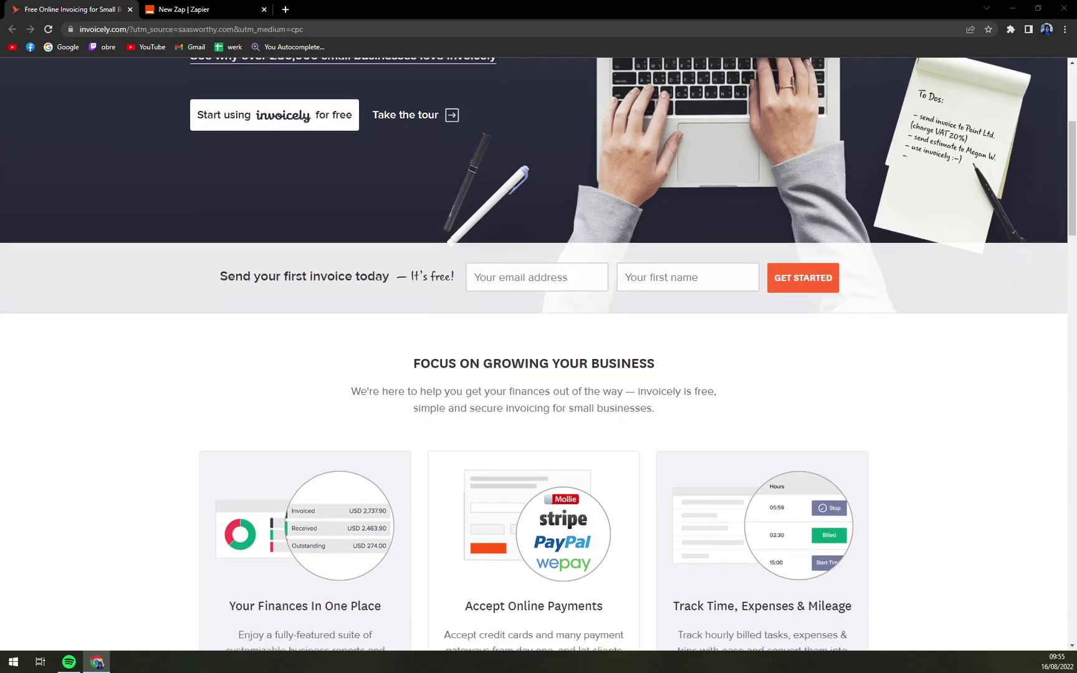
scroll(317, 343, down, 1)
scroll(316, 338, down, 1)
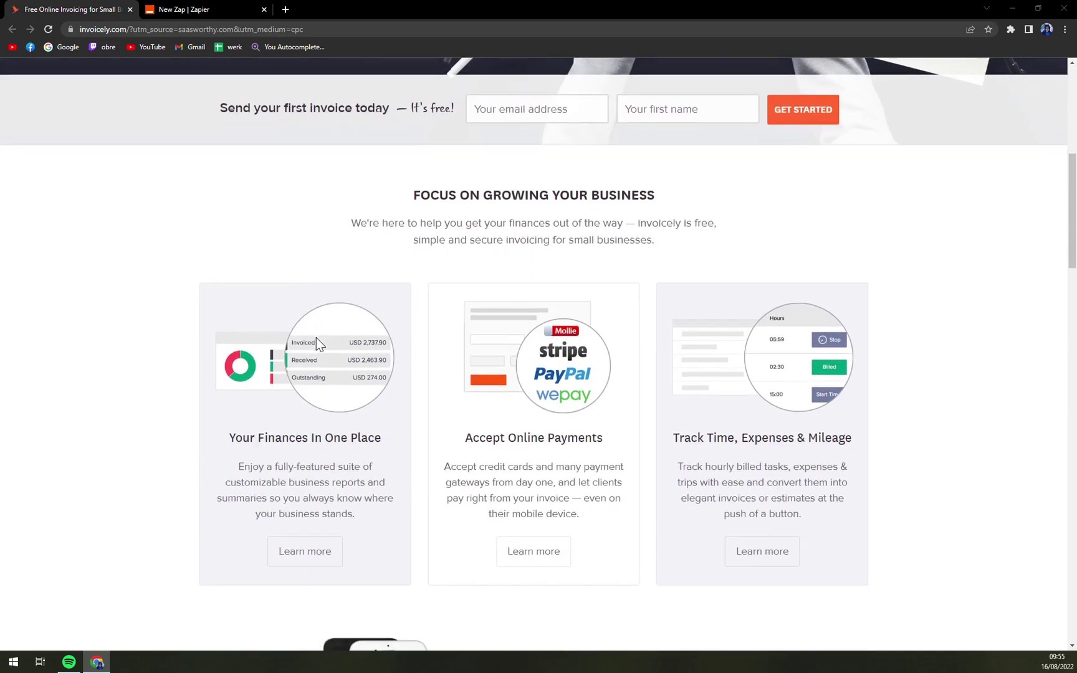
scroll(317, 337, up, 1)
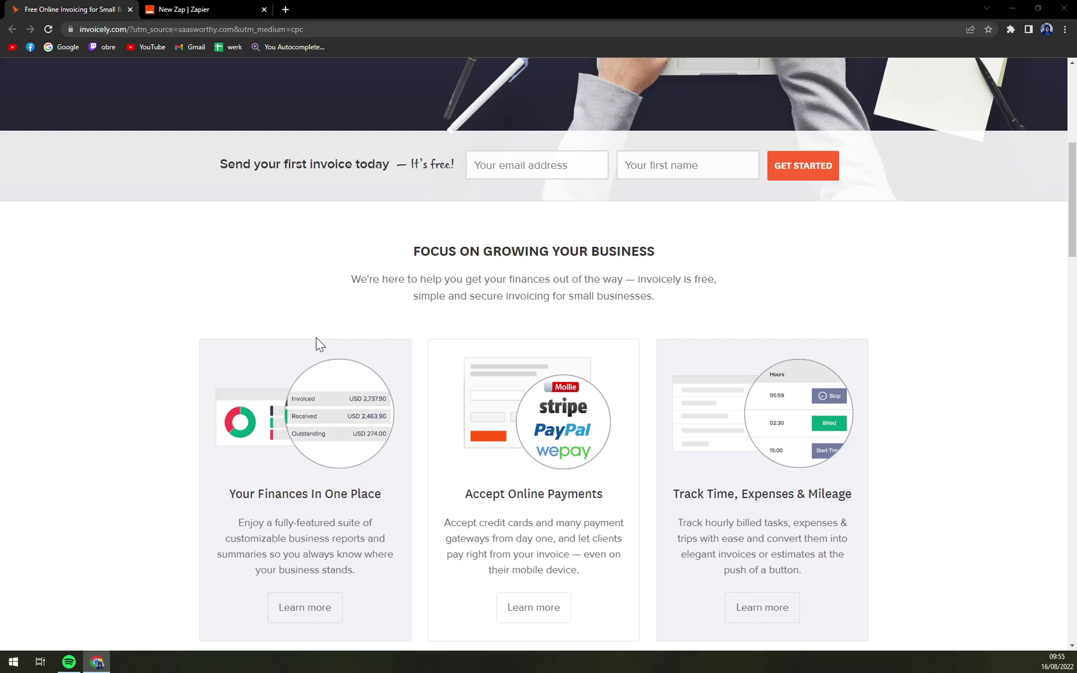
scroll(317, 337, down, 1)
scroll(316, 337, down, 1)
scroll(316, 337, down, 3)
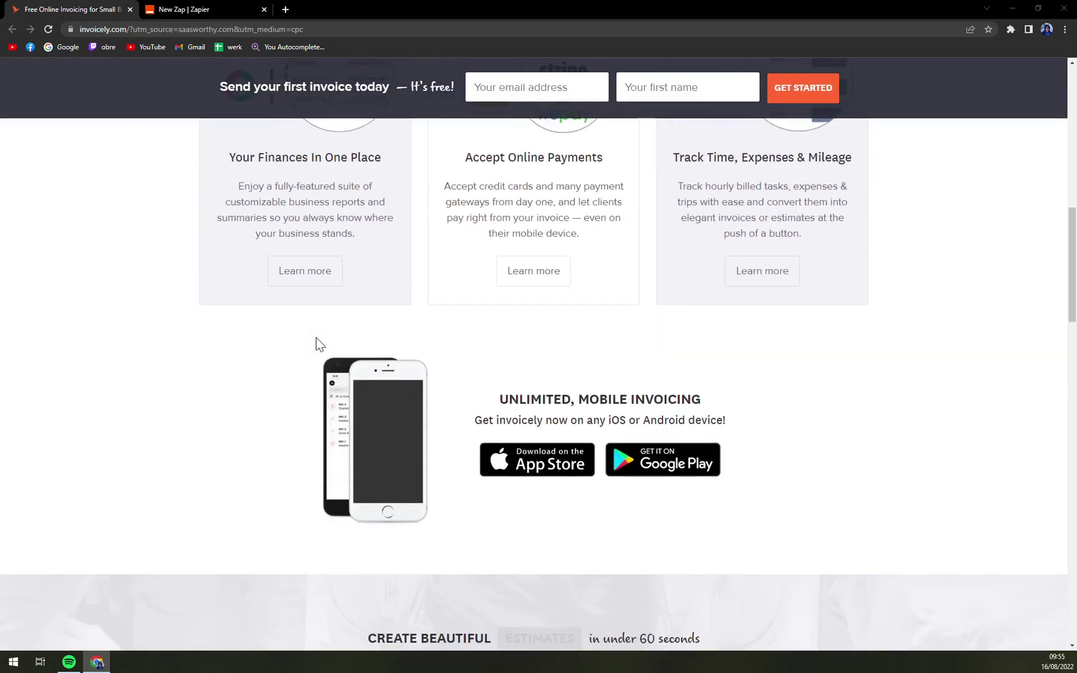
scroll(316, 344, up, 3)
scroll(317, 338, up, 1)
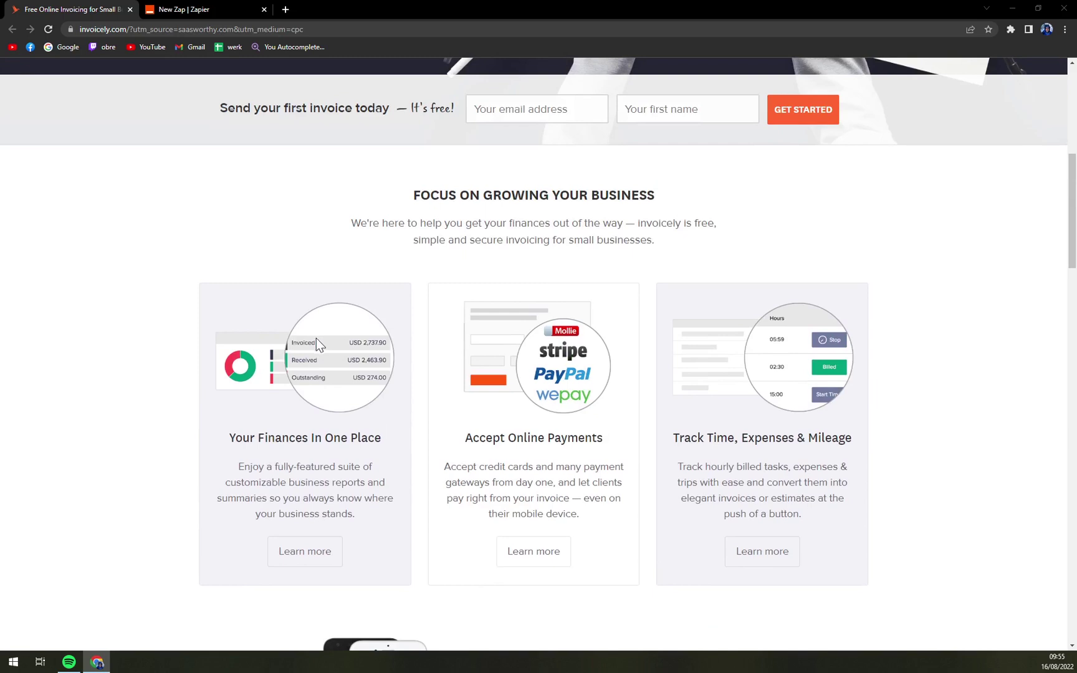
scroll(317, 337, up, 1)
scroll(316, 338, up, 1)
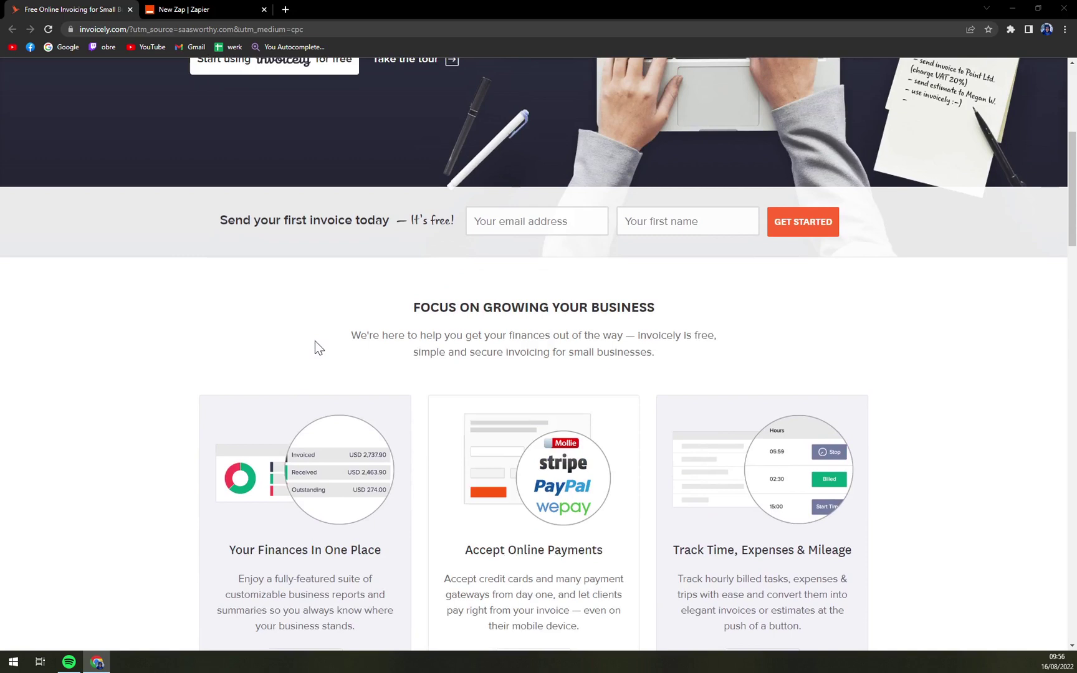
scroll(295, 367, down, 2)
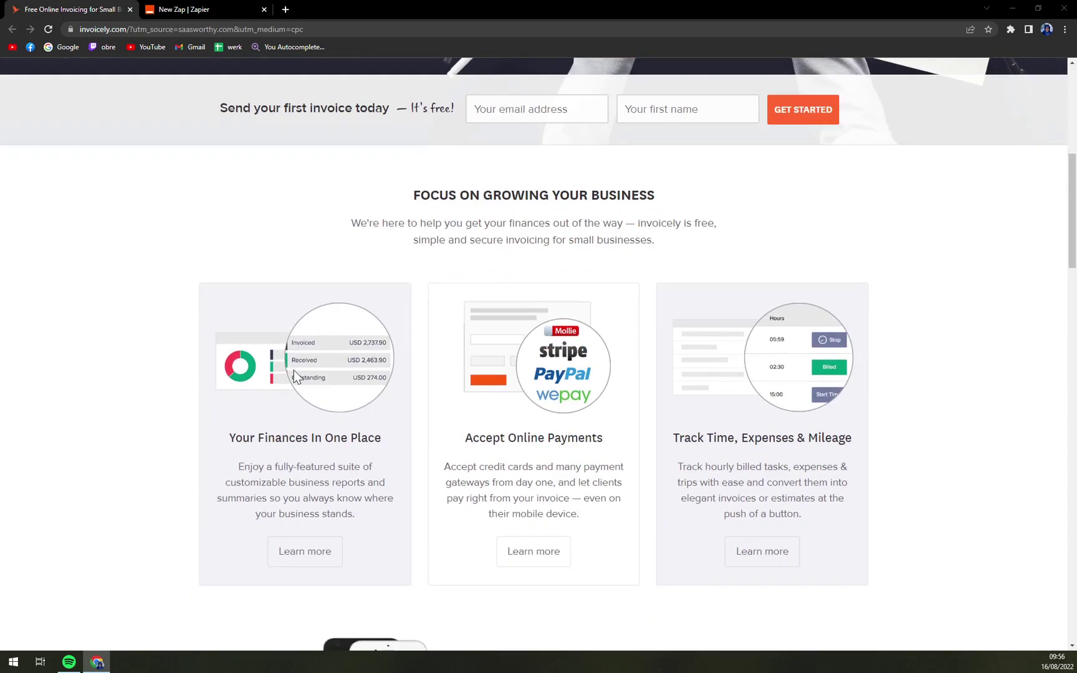
scroll(294, 371, down, 2)
scroll(294, 365, down, 2)
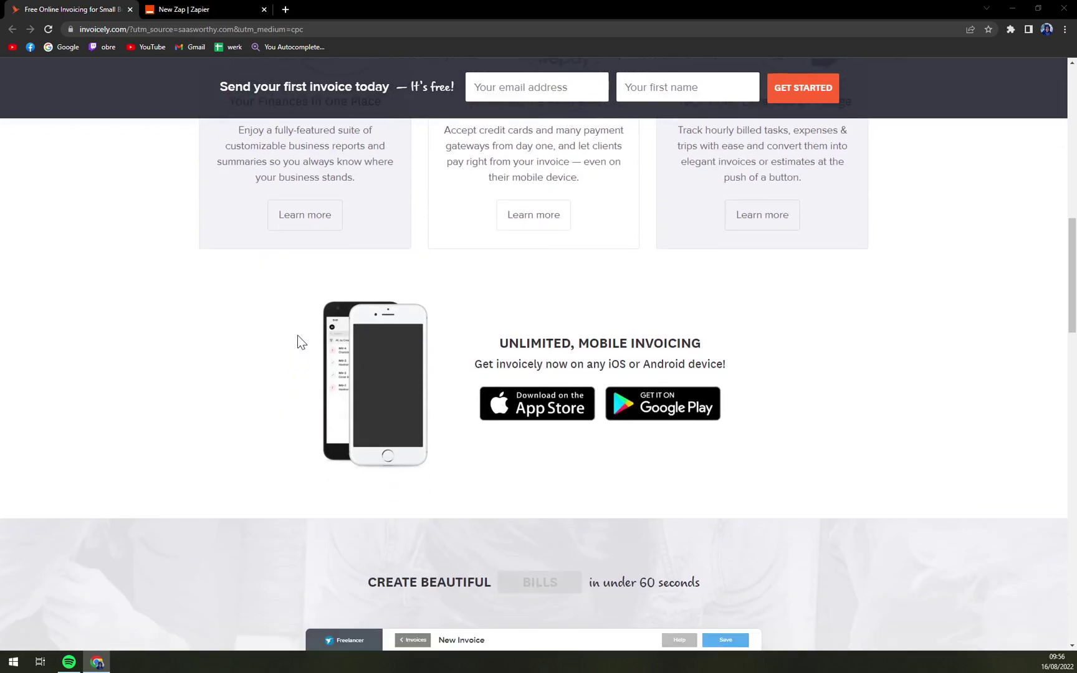
scroll(299, 334, down, 2)
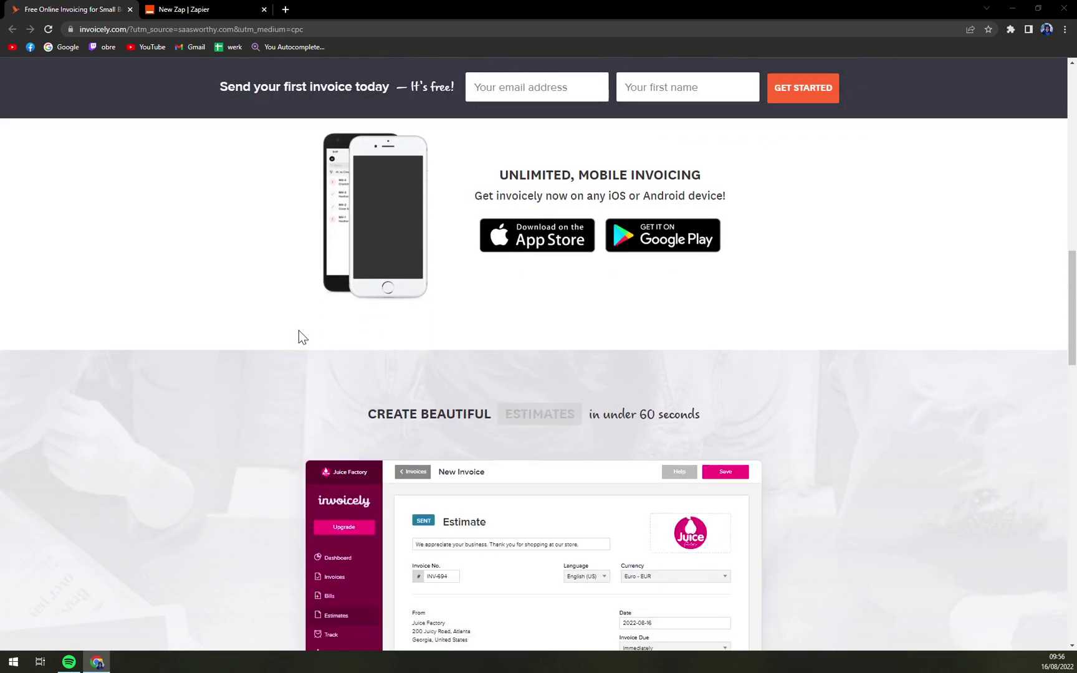
scroll(299, 330, up, 2)
scroll(299, 329, up, 2)
scroll(299, 328, up, 1)
scroll(300, 328, up, 1)
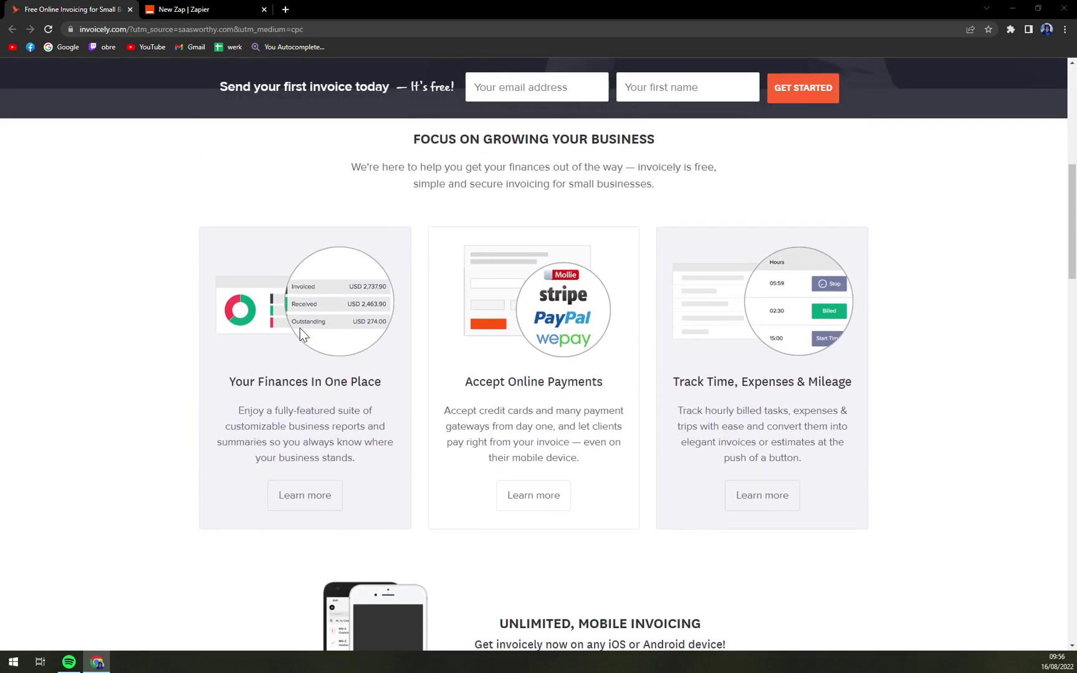
scroll(300, 328, up, 3)
scroll(299, 328, up, 2)
scroll(299, 330, up, 1)
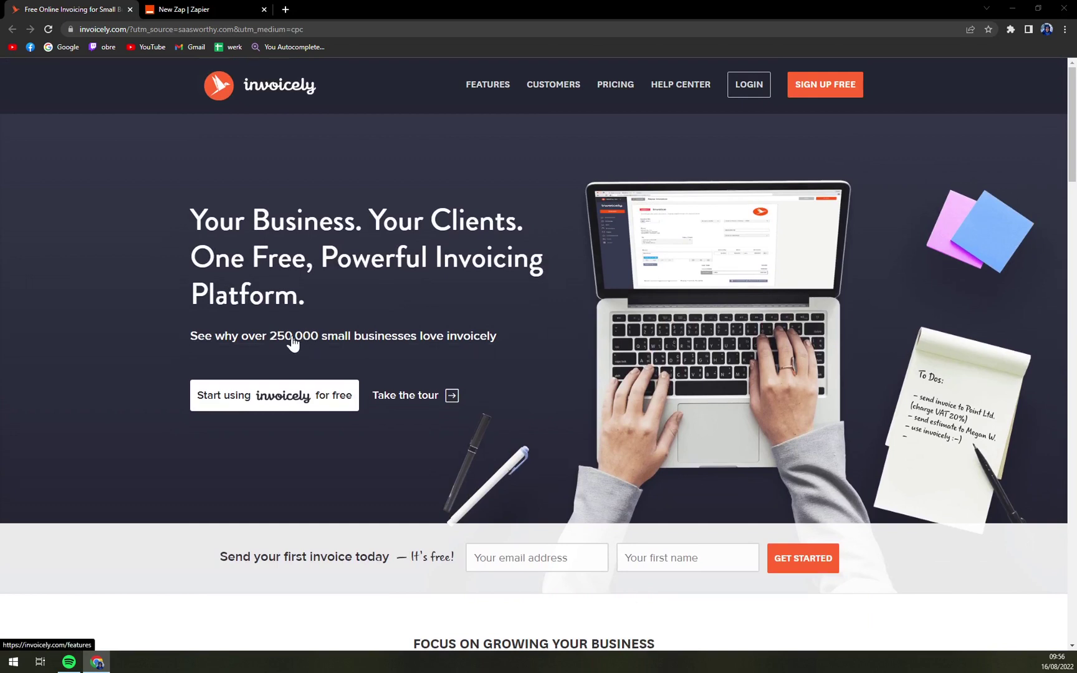
scroll(272, 342, down, 2)
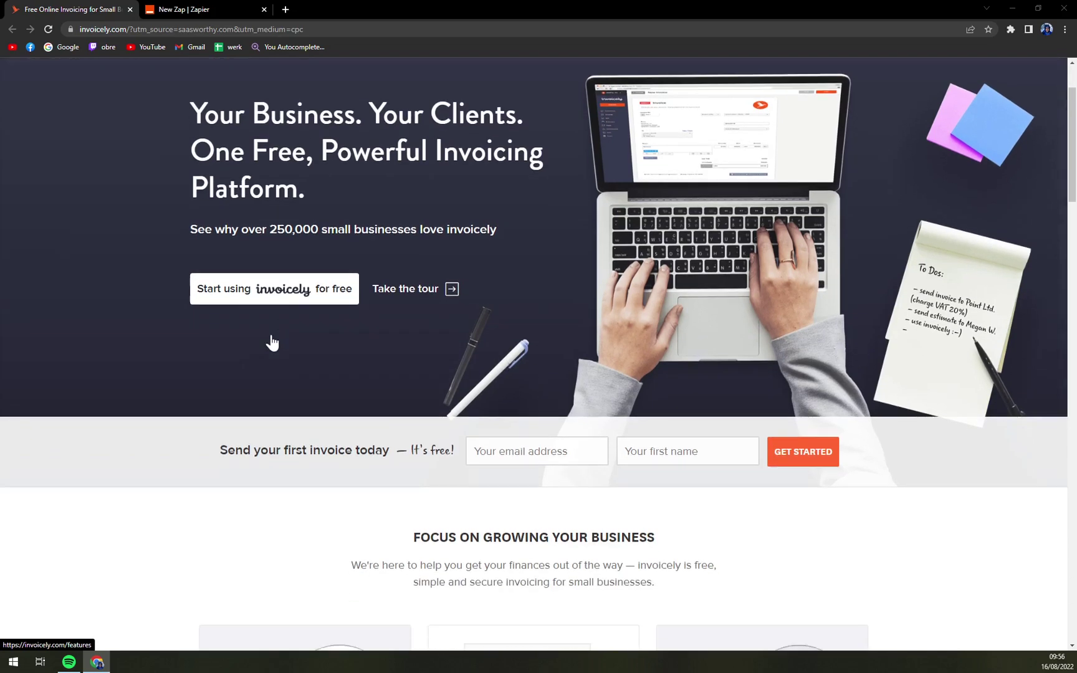
scroll(271, 343, down, 1)
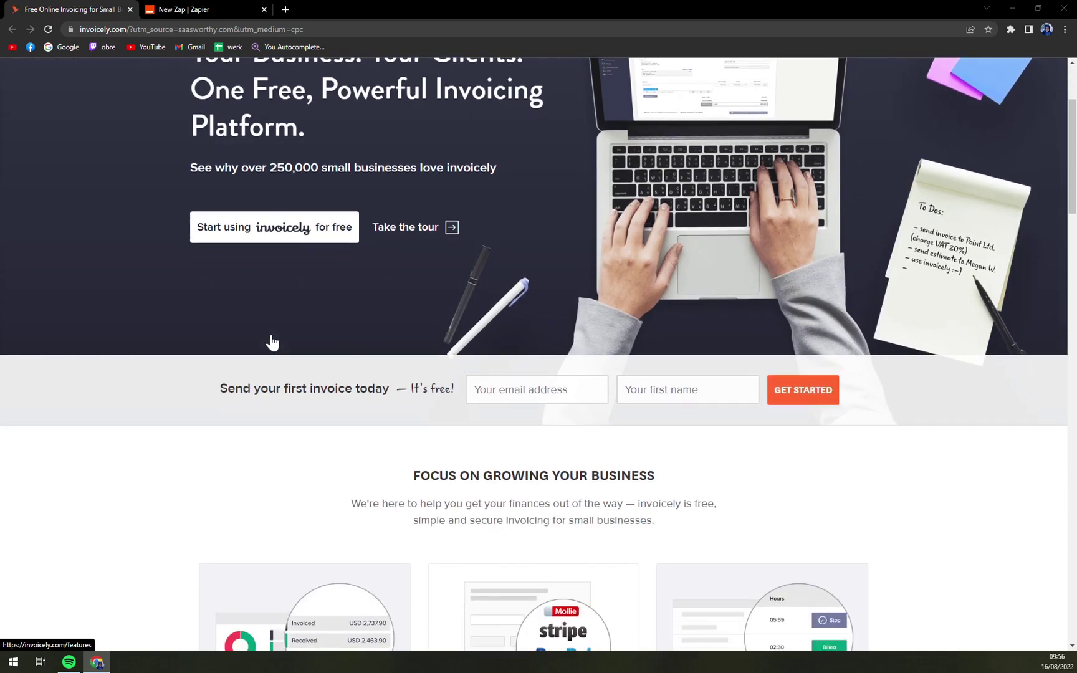
scroll(272, 341, up, 1)
scroll(272, 337, up, 2)
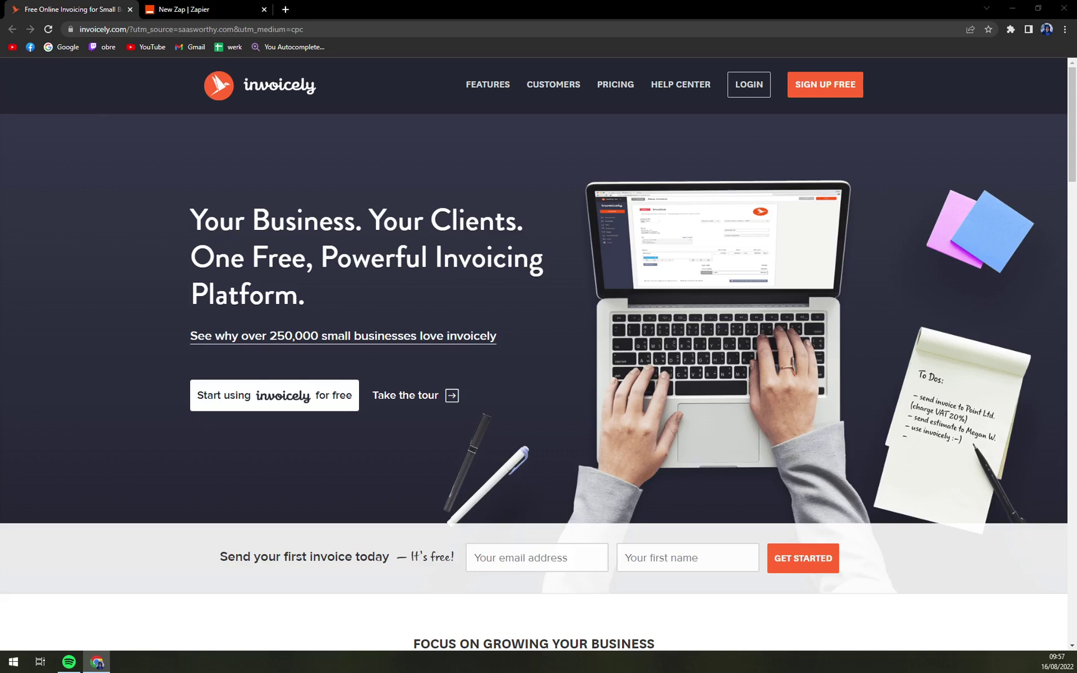
Show the pricing plans billed yearly at $7.99, $15.99 and $23.99 per month
click(606, 90)
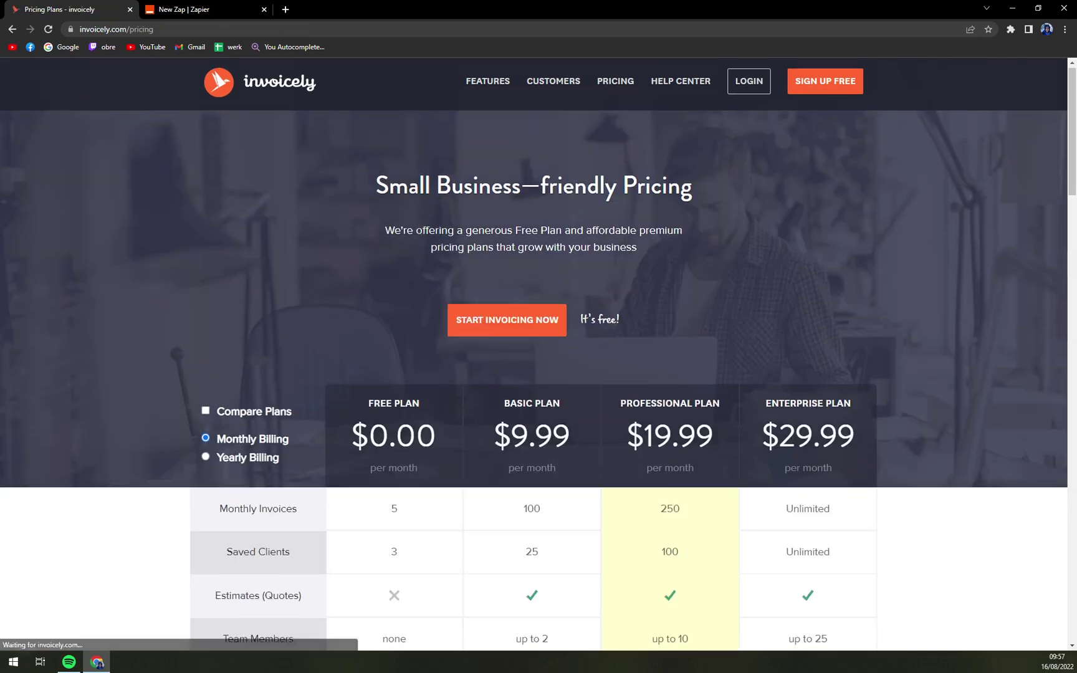
scroll(408, 227, down, 1)
scroll(408, 227, down, 2)
scroll(404, 236, up, 2)
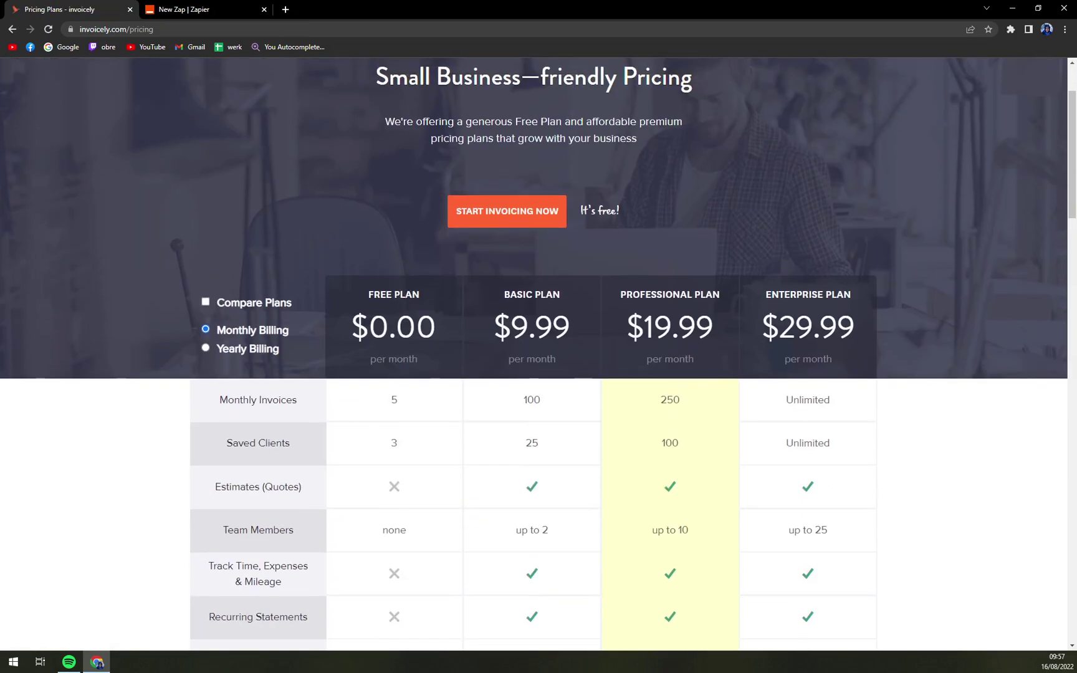
click(238, 303)
click(224, 348)
click(246, 345)
click(258, 345)
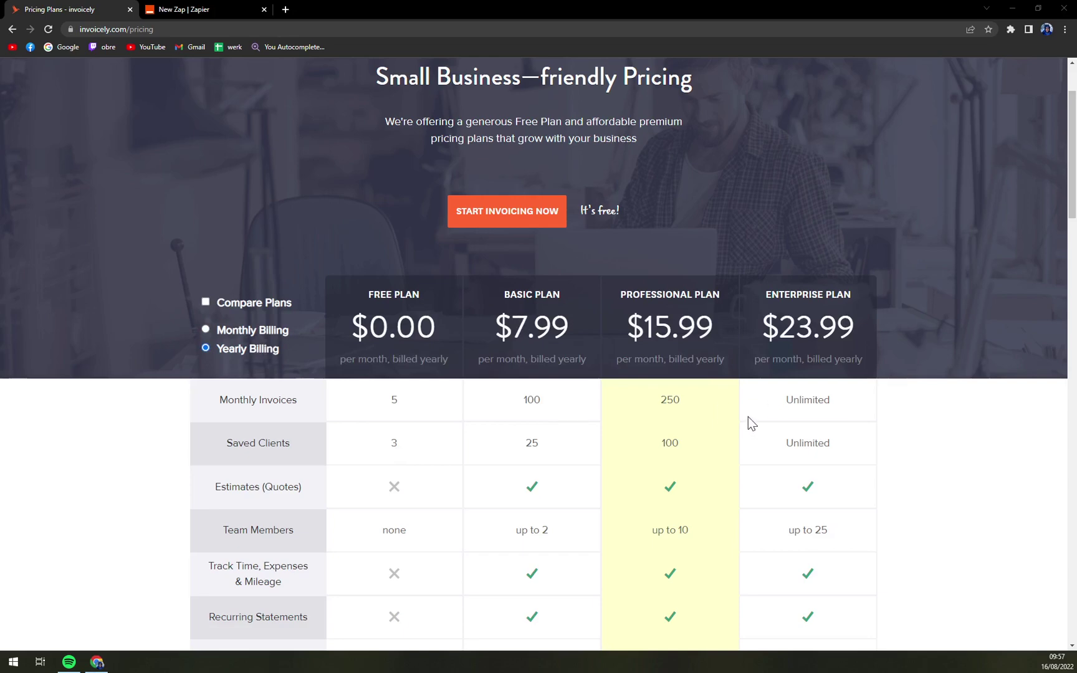
scroll(619, 329, down, 5)
scroll(586, 410, up, 5)
scroll(443, 328, down, 1)
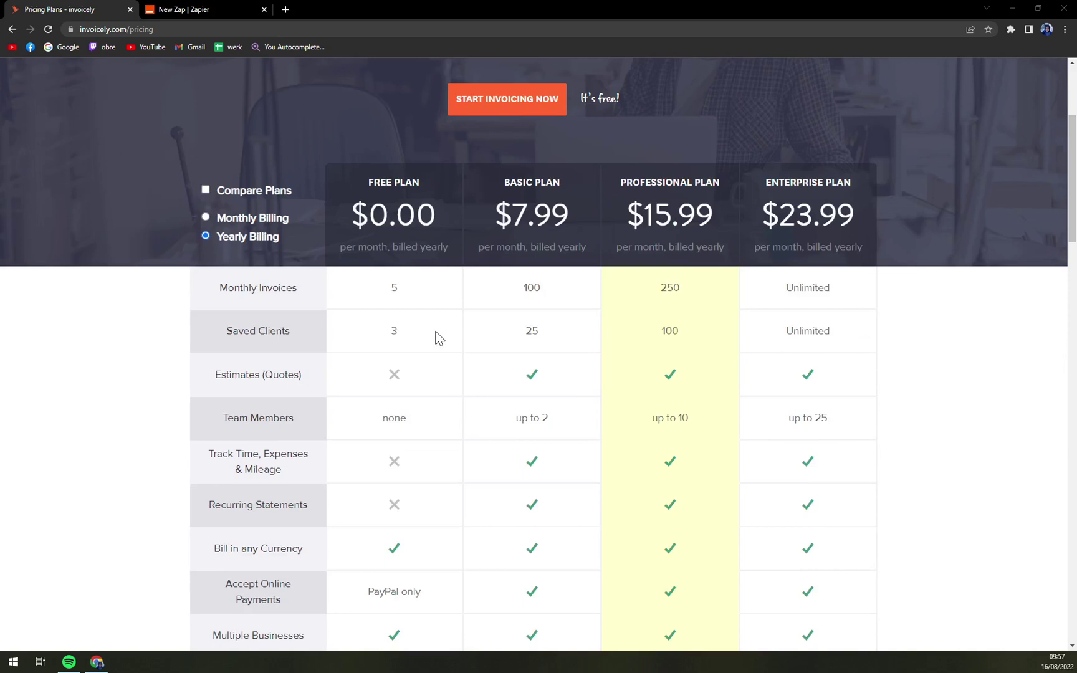
scroll(404, 273, down, 1)
scroll(392, 272, up, 1)
scroll(417, 320, down, 1)
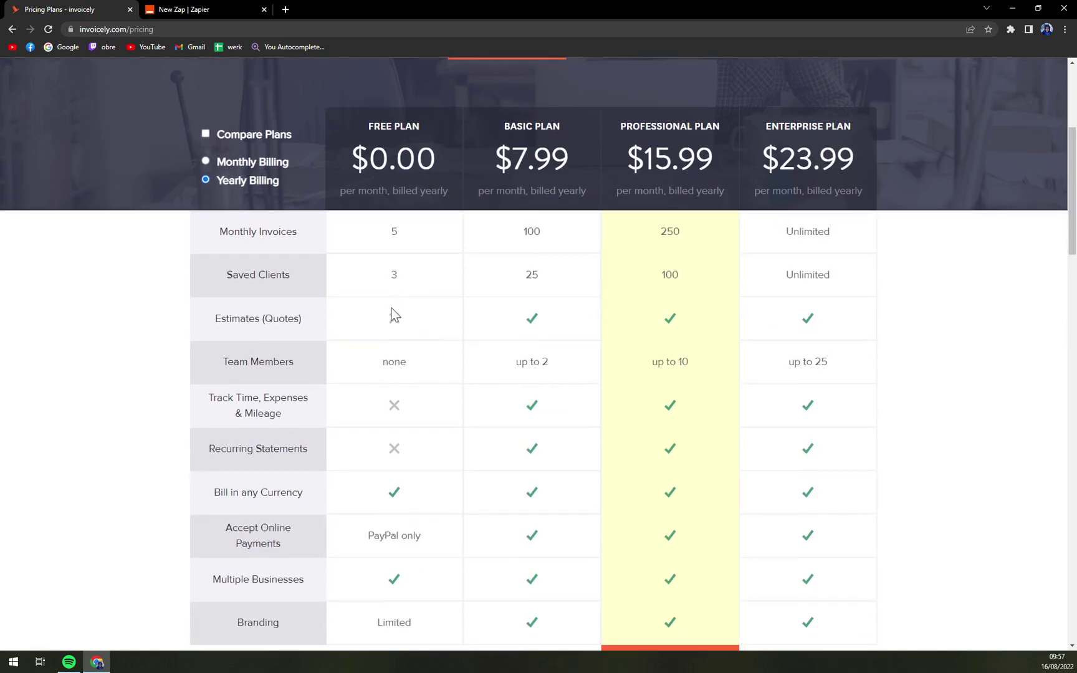
scroll(411, 328, down, 1)
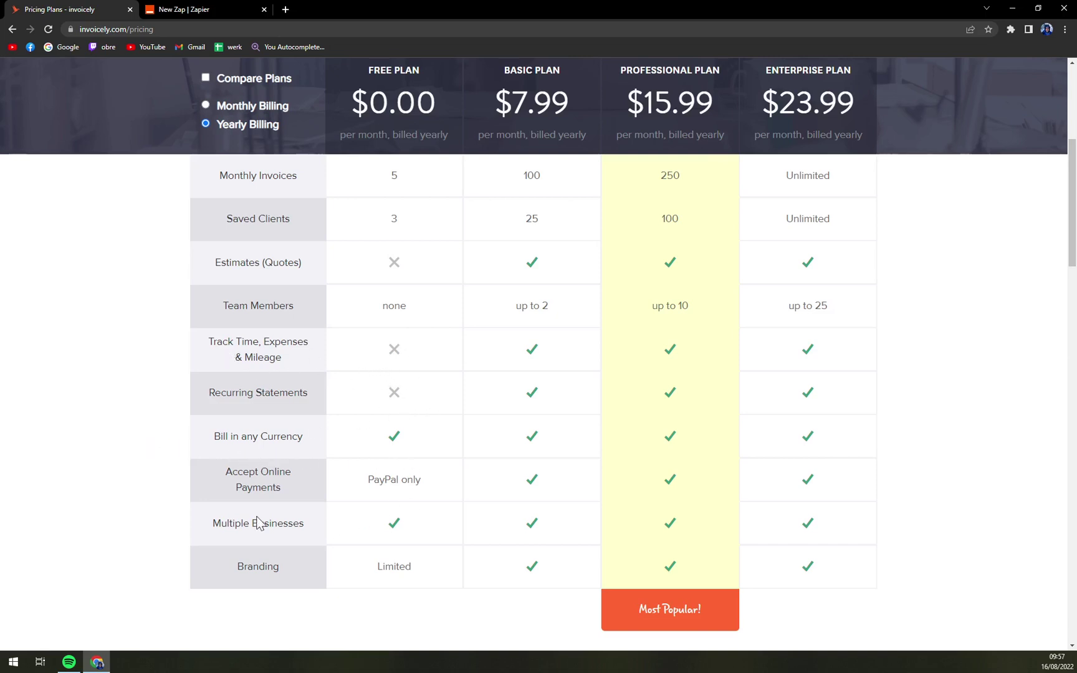
scroll(364, 539, up, 2)
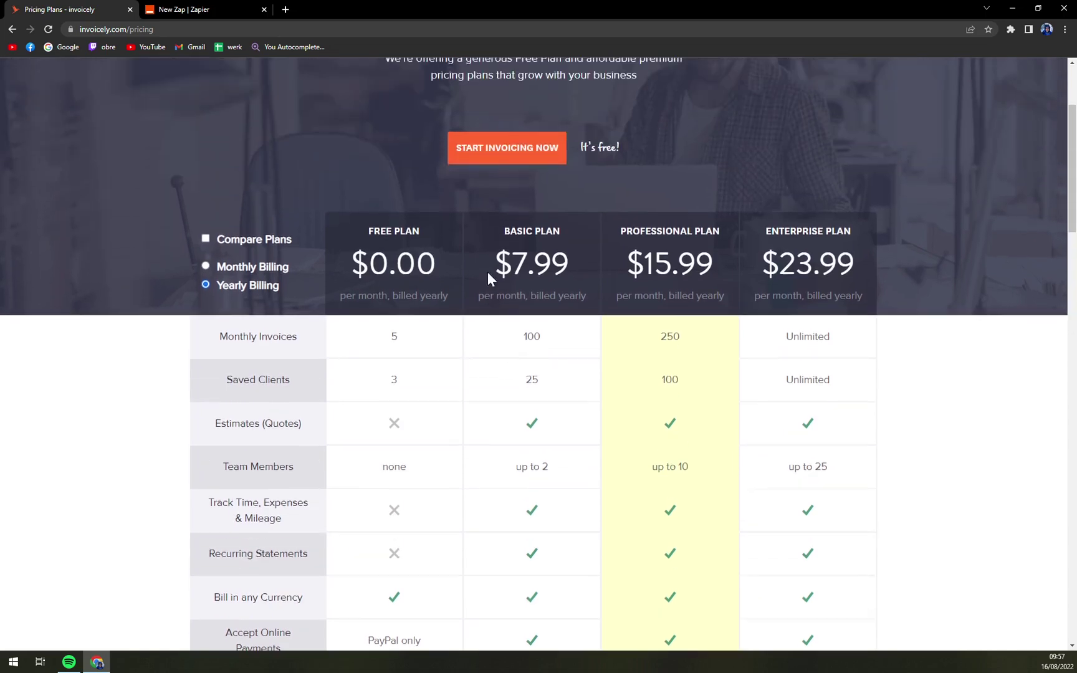
scroll(505, 315, down, 1)
scroll(536, 297, down, 2)
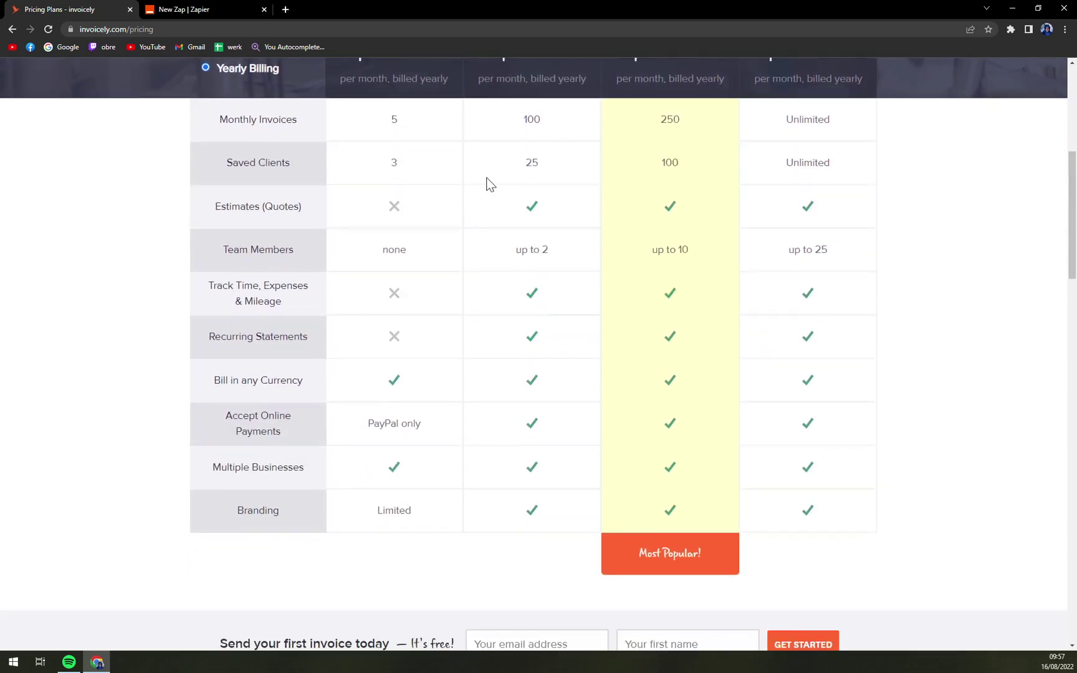
scroll(514, 193, up, 1)
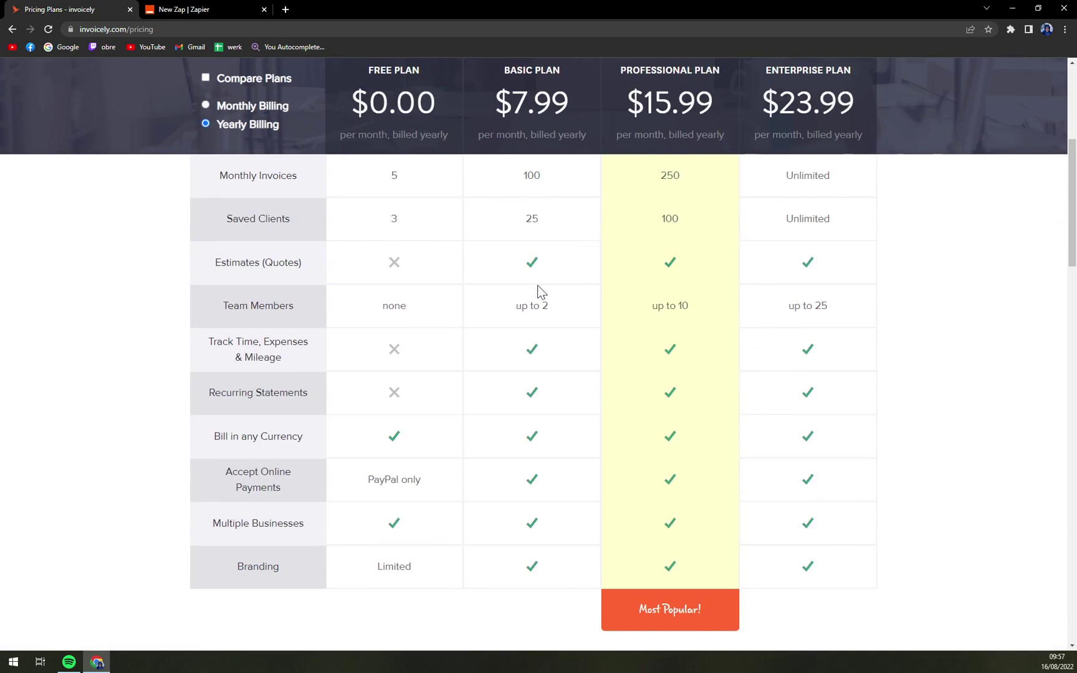
drag(512, 309, 555, 318)
click(554, 318)
scroll(675, 286, up, 1)
scroll(659, 336, down, 3)
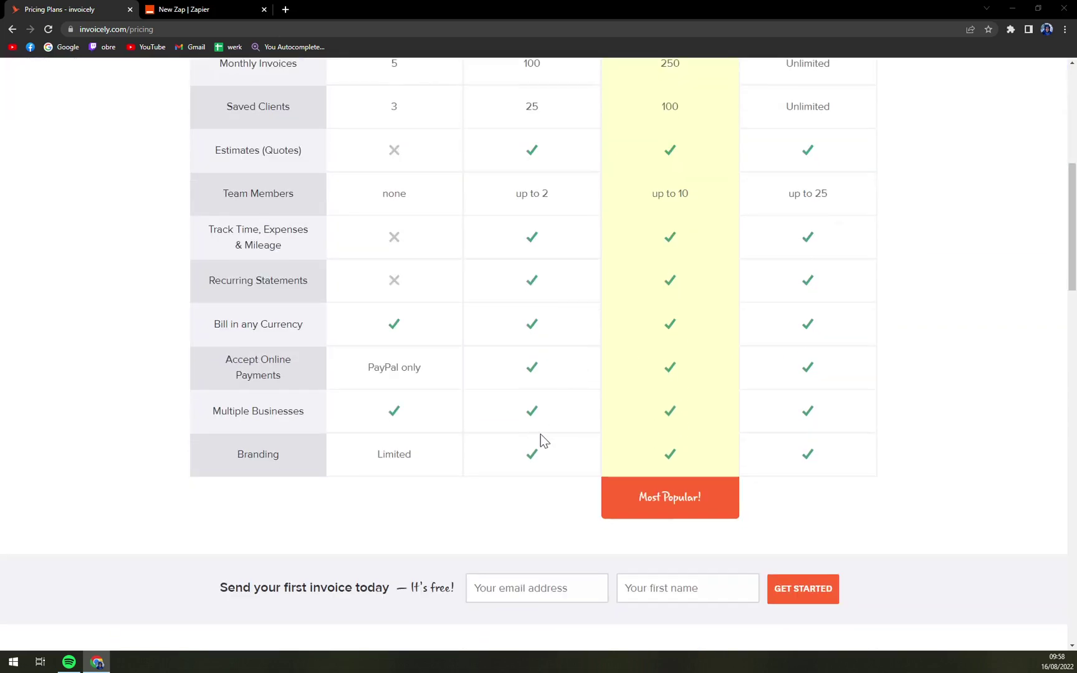
scroll(541, 440, up, 1)
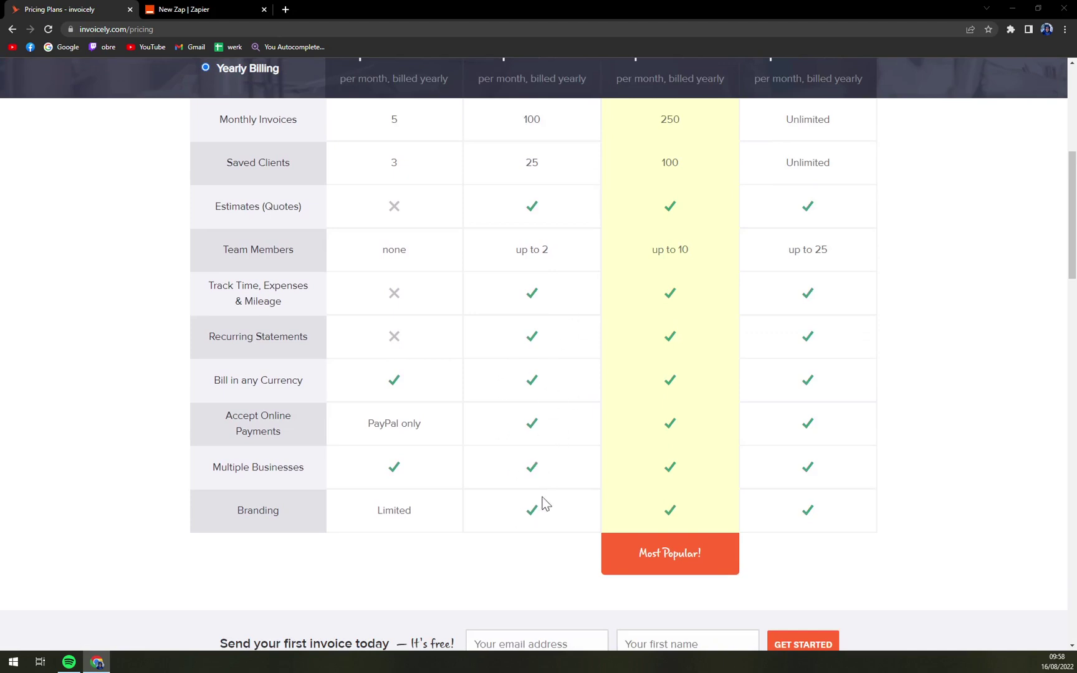
scroll(530, 328, up, 1)
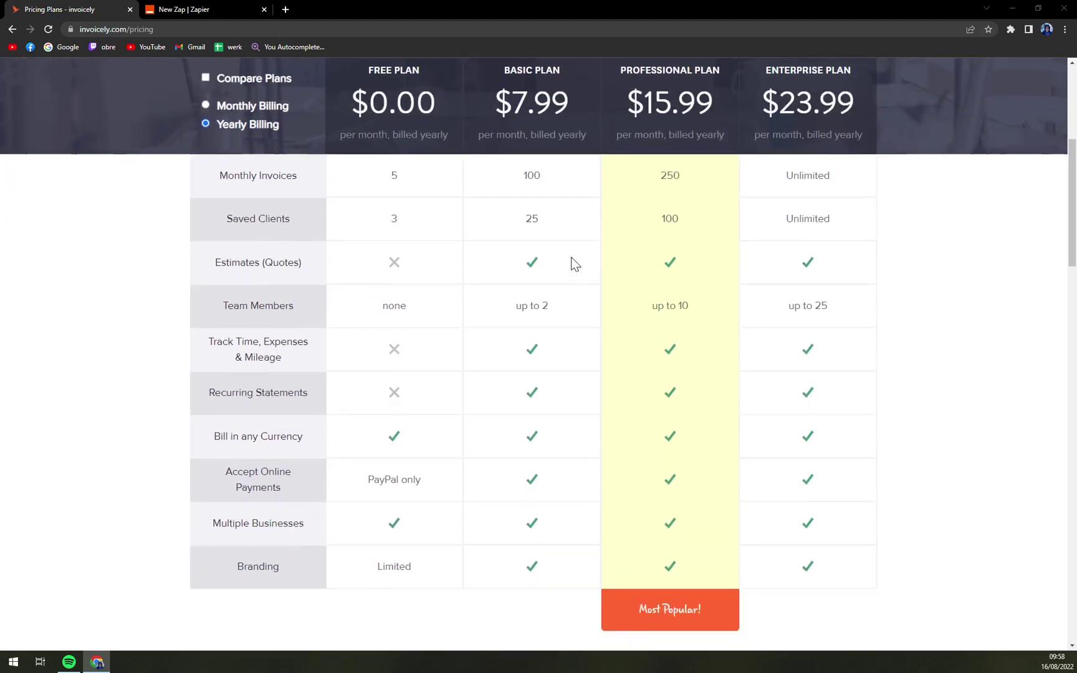
scroll(589, 269, up, 2)
scroll(642, 192, down, 1)
scroll(671, 193, down, 1)
drag(640, 308, 737, 309)
drag(639, 222, 705, 224)
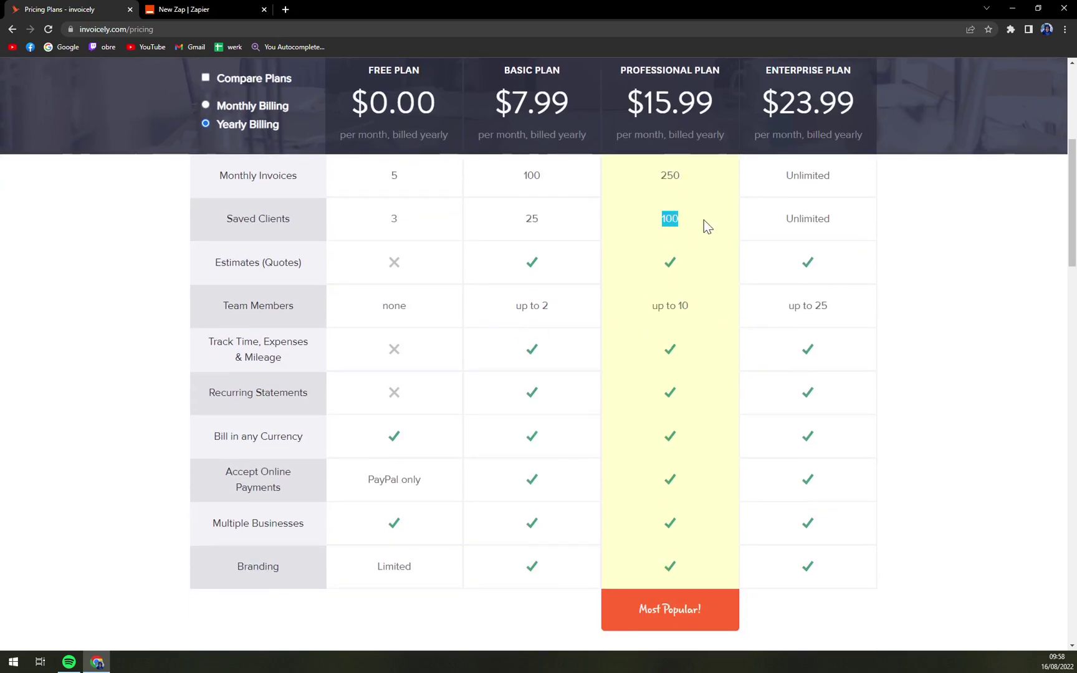
drag(639, 184, 707, 180)
click(680, 182)
scroll(668, 189, up, 1)
drag(780, 217, 875, 226)
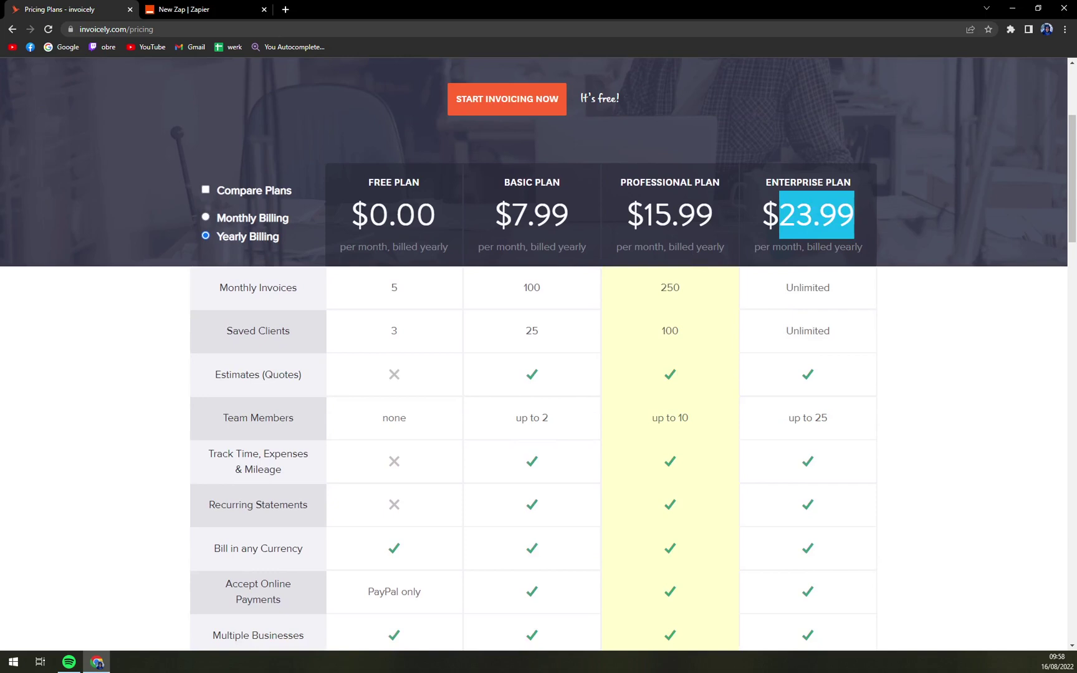
scroll(829, 312, down, 1)
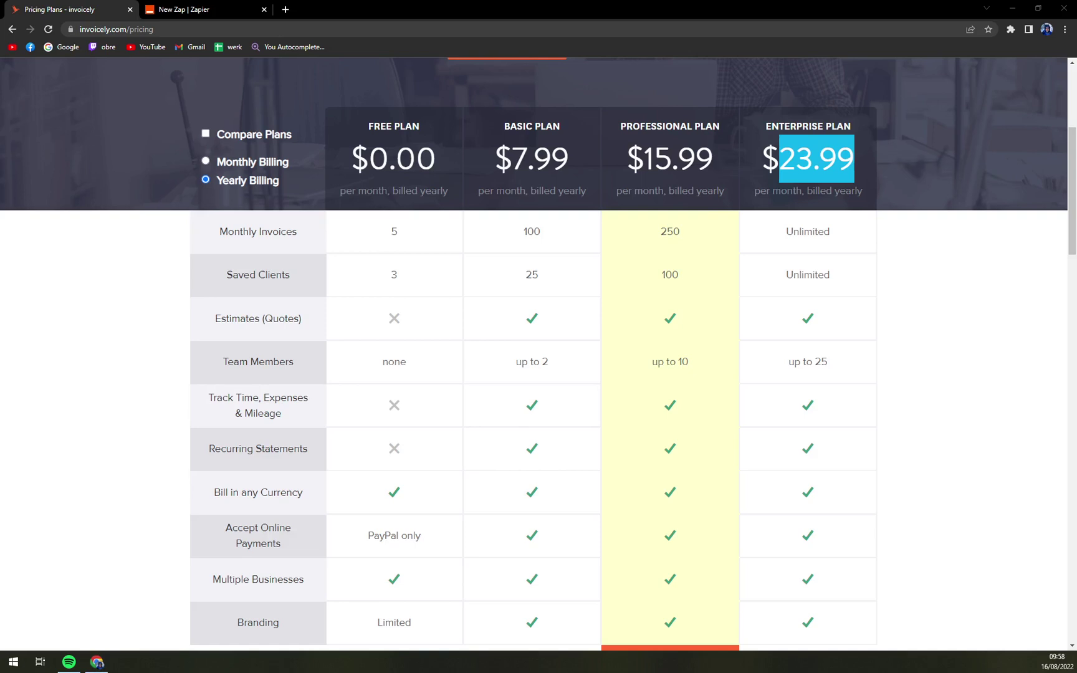
click(900, 290)
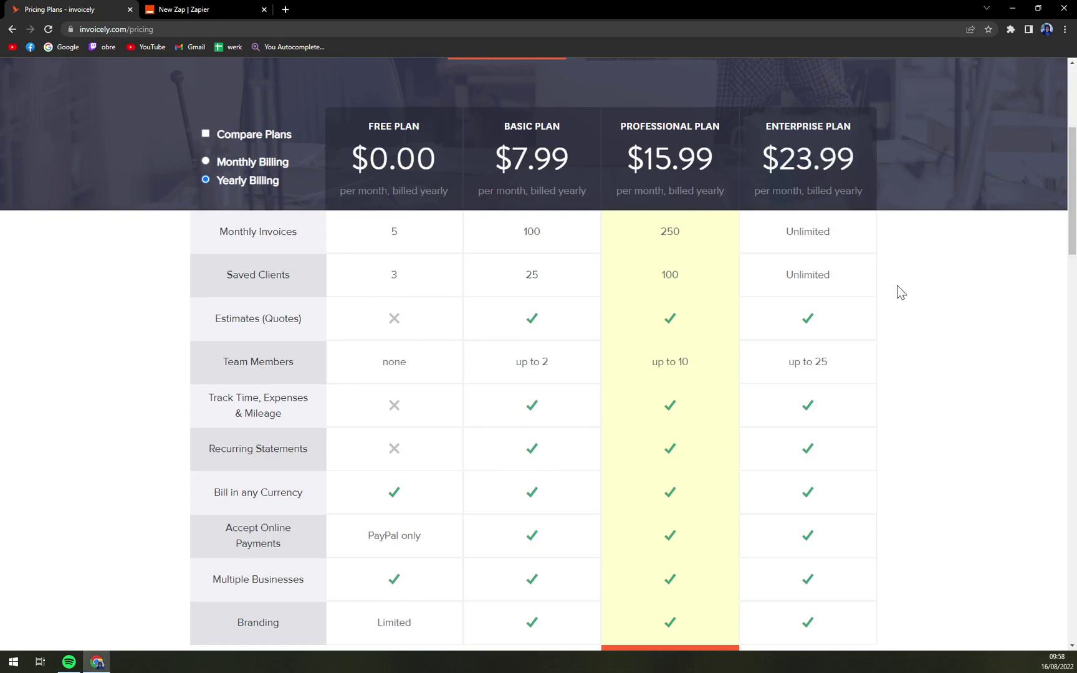
scroll(929, 268, up, 3)
scroll(929, 270, up, 1)
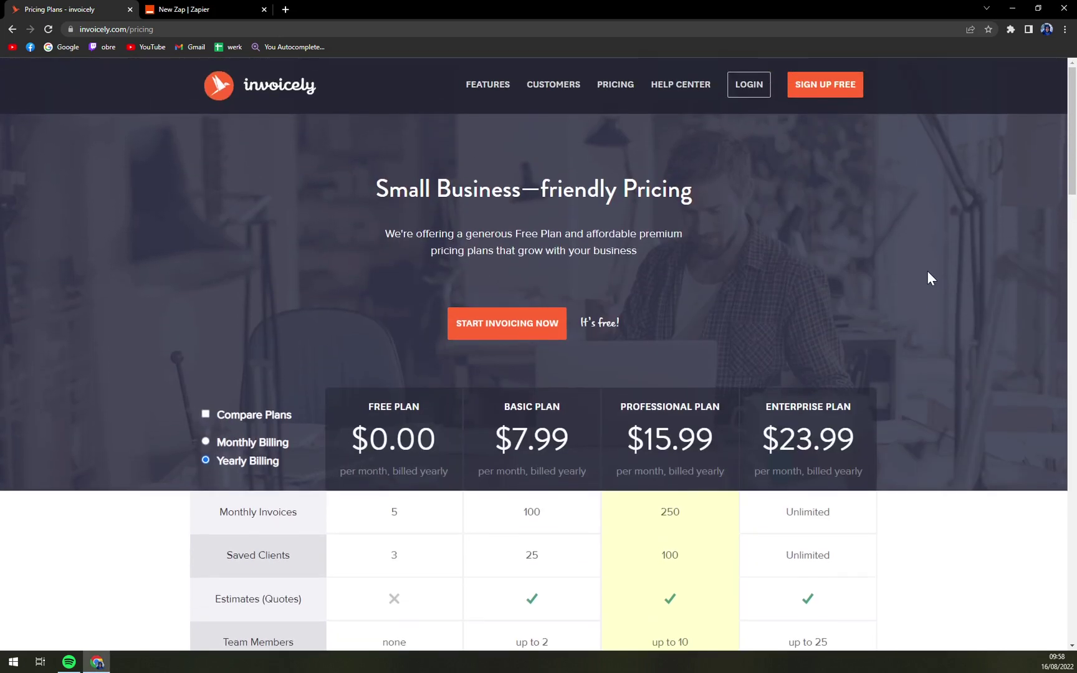
Sign up for a free account with an email address and matching password, then proceed
click(820, 89)
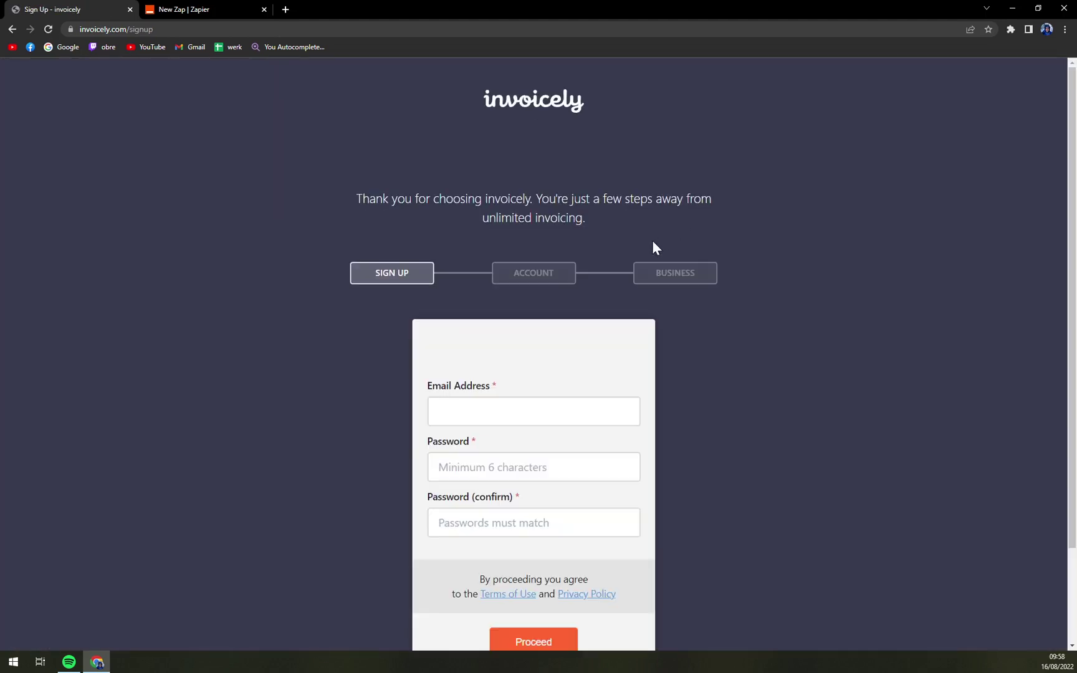
scroll(621, 255, down, 2)
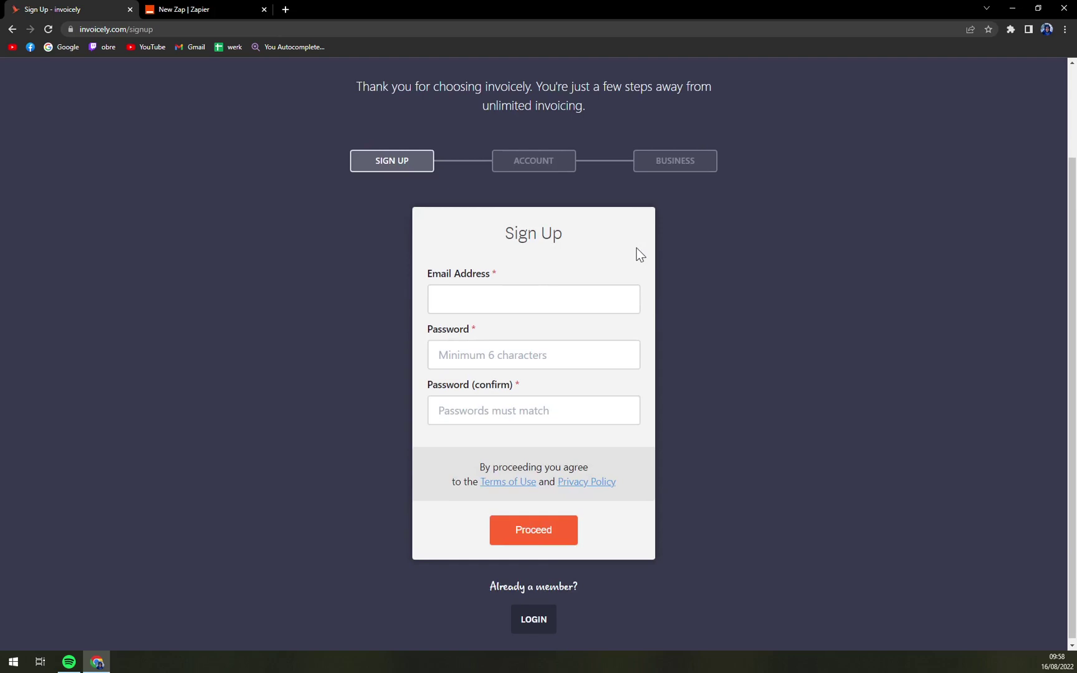
click(494, 287)
text(k)
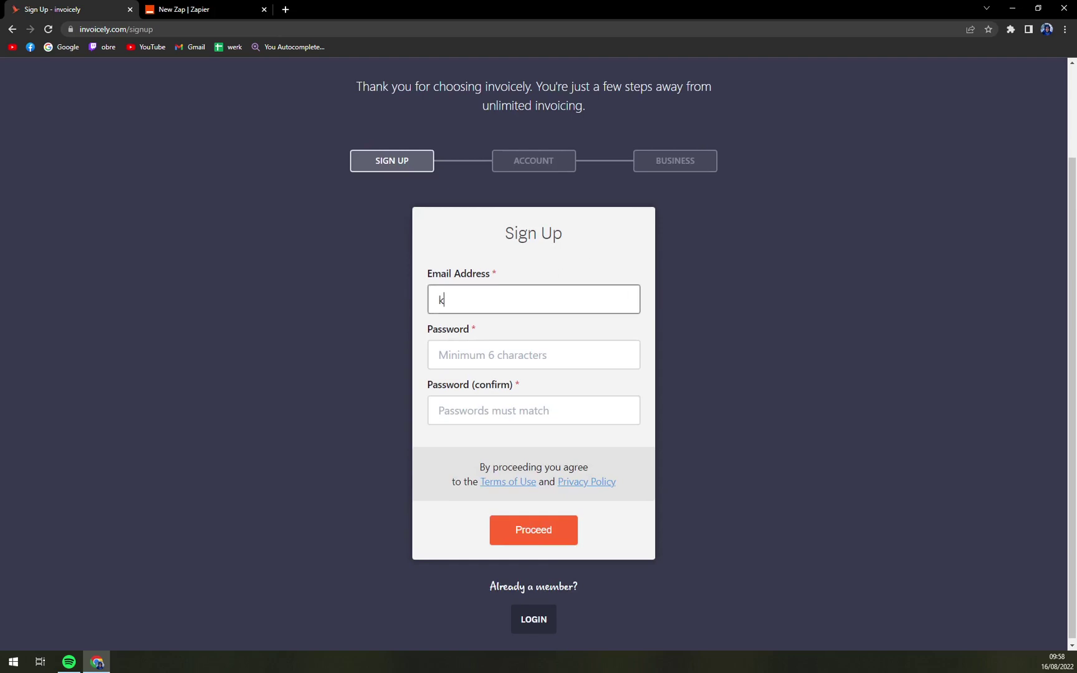
key(BackSpace)
key(Tab)
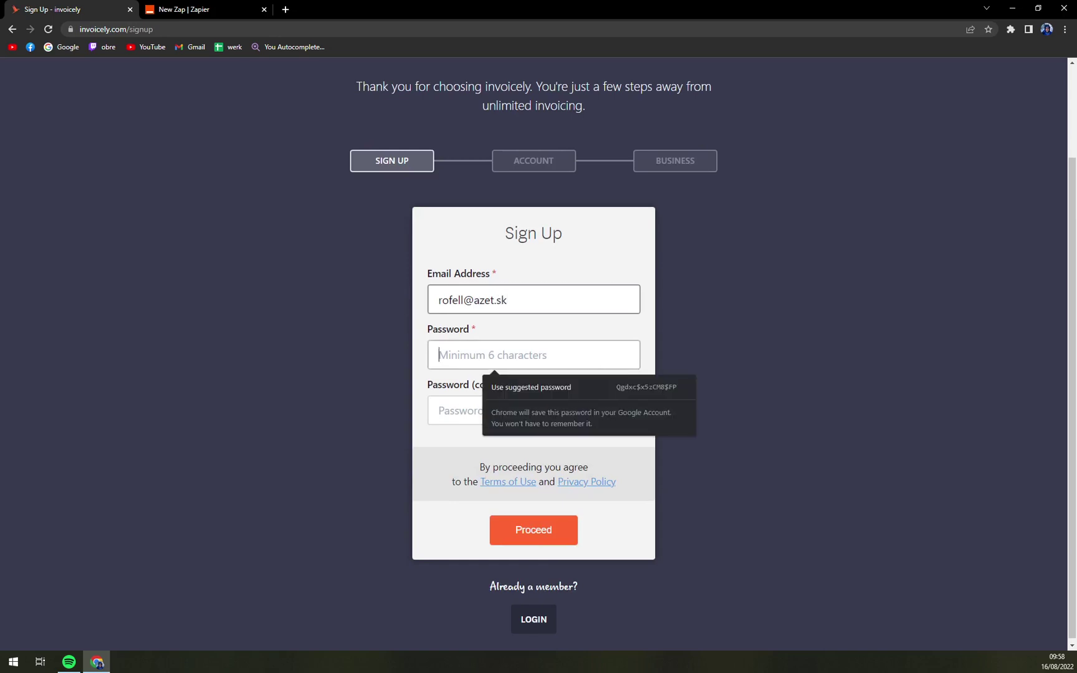
text(*****)
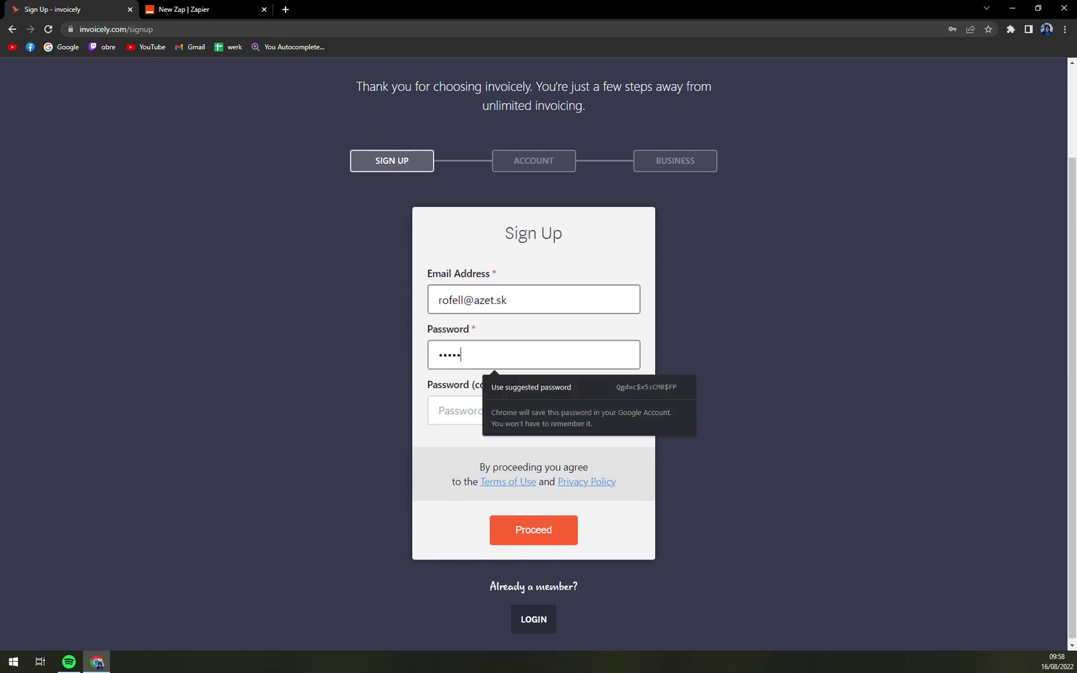
text(******)
key(Tab)
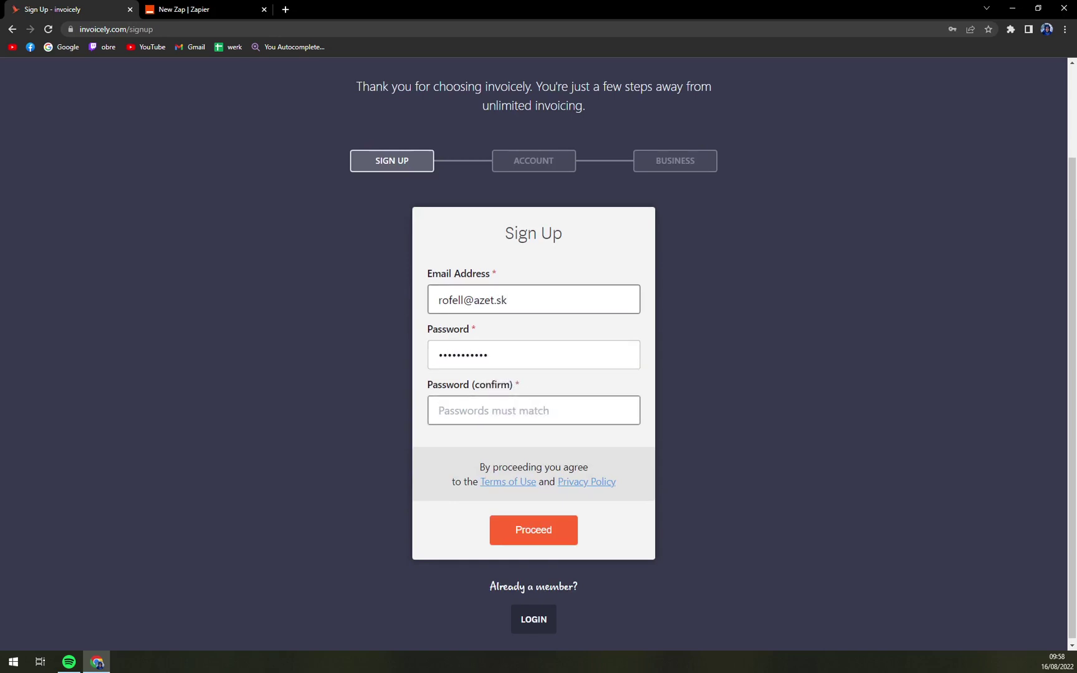
text(********)
text(***)
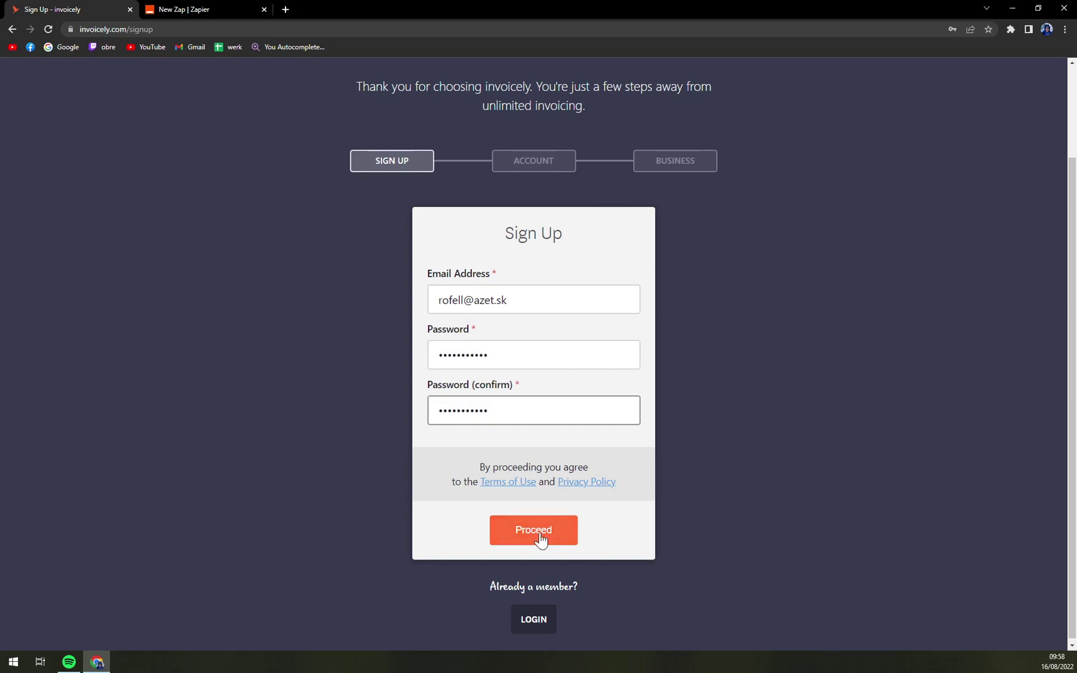
click(542, 539)
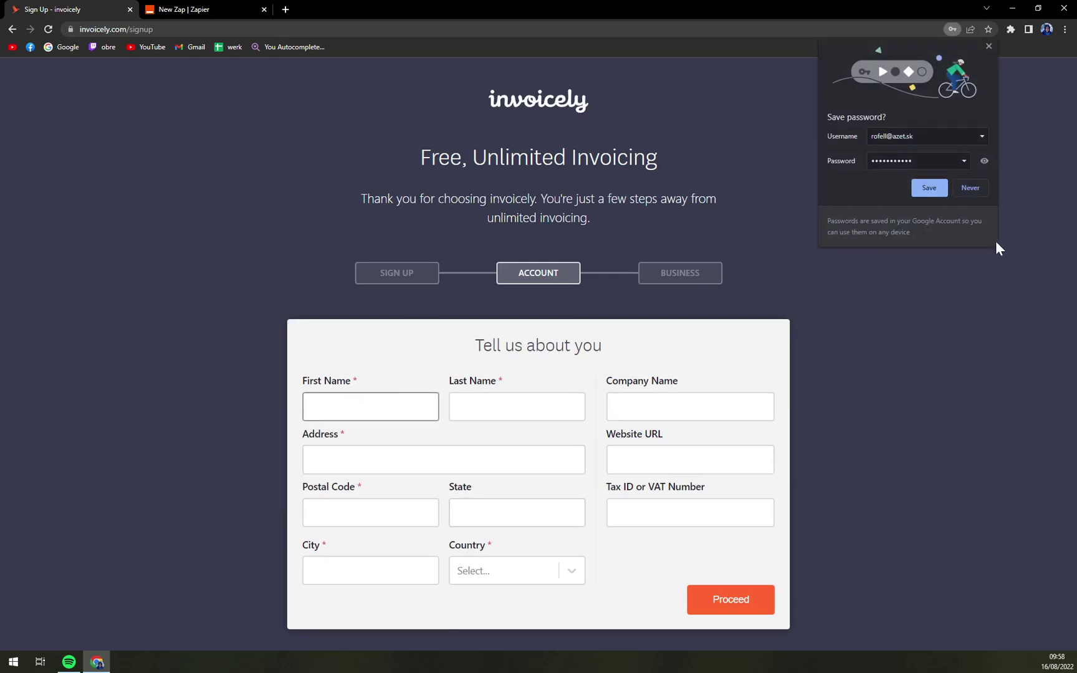
click(971, 189)
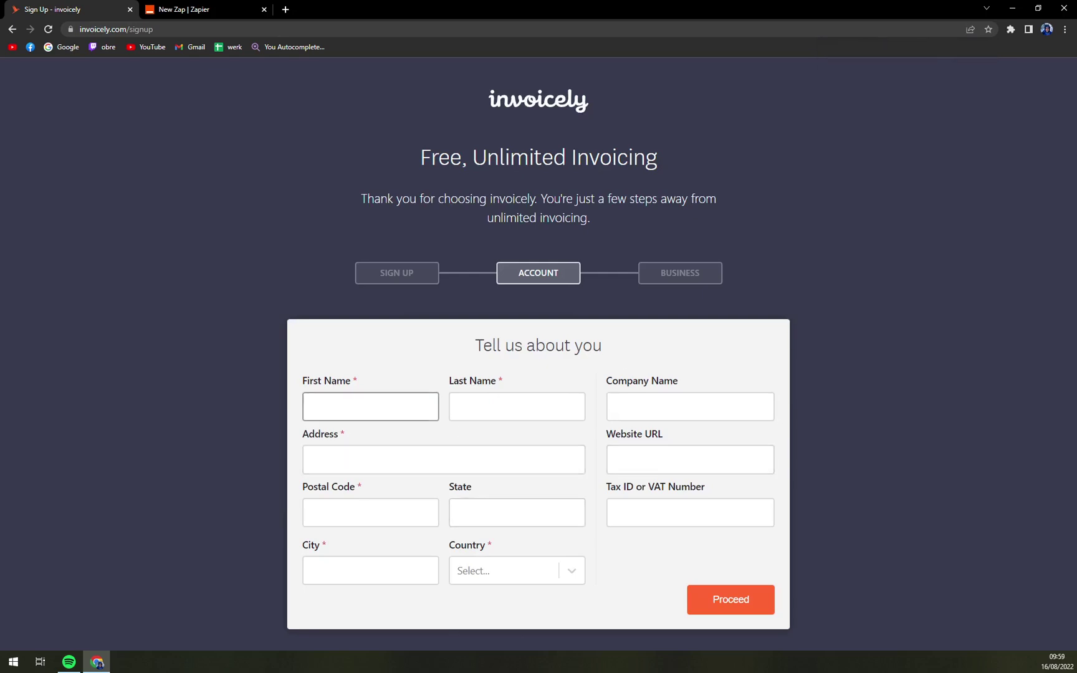
key(Tab)
key(Tab)
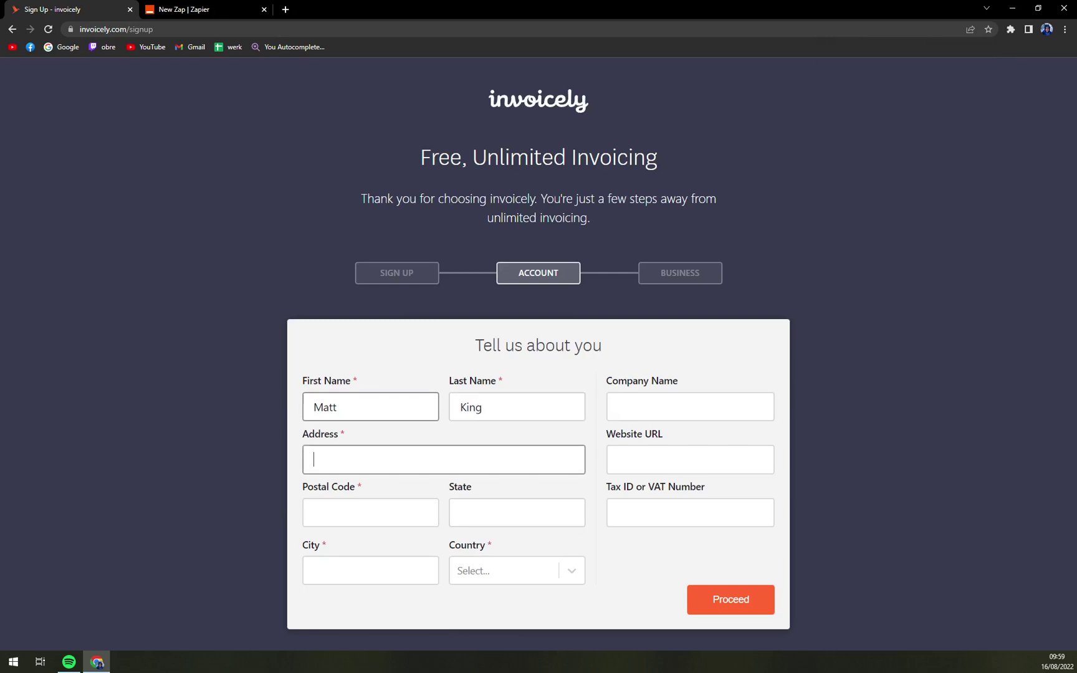
text(By)
text(stric)
text(a s)
text(treet)
key(Tab)
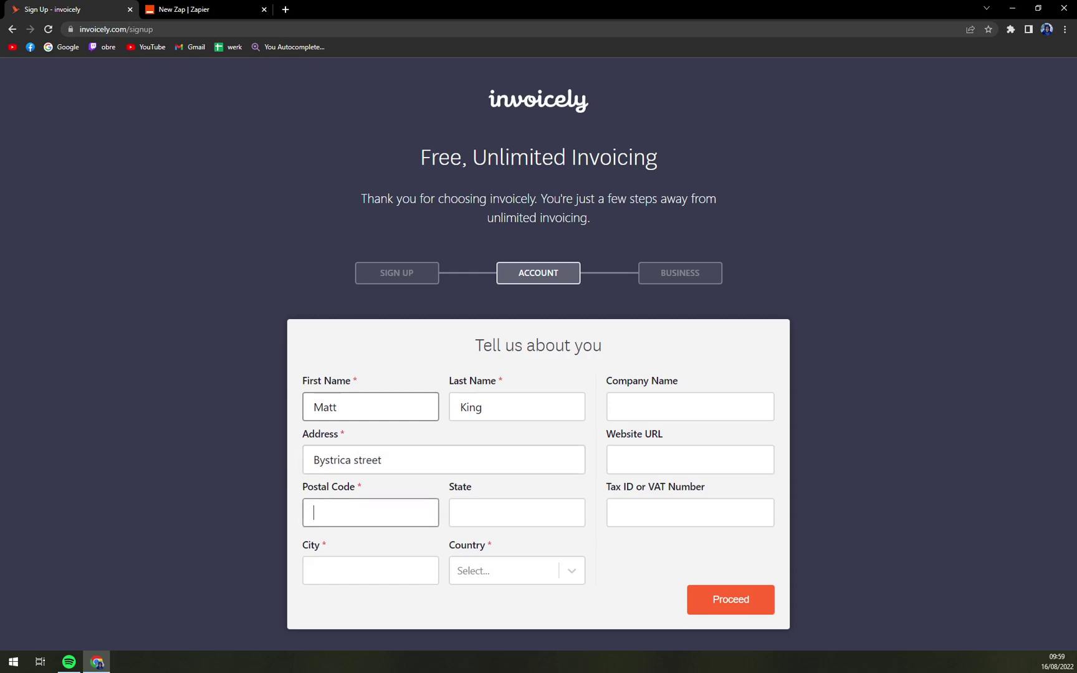
text(03401)
key(Tab)
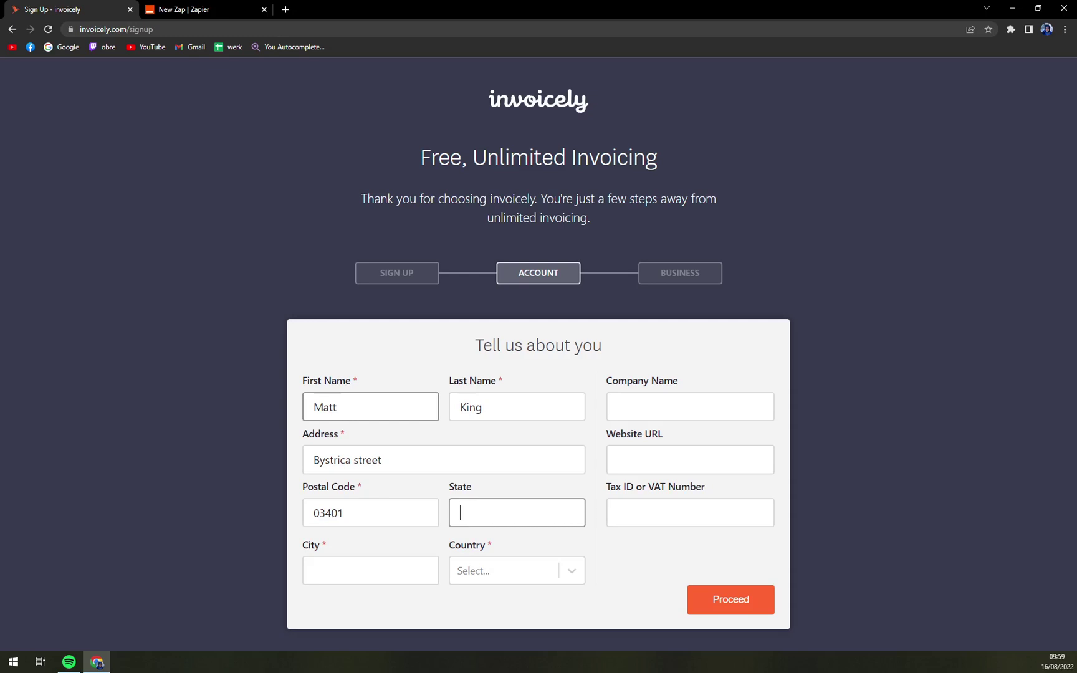
text(Slovakia)
key(Tab)
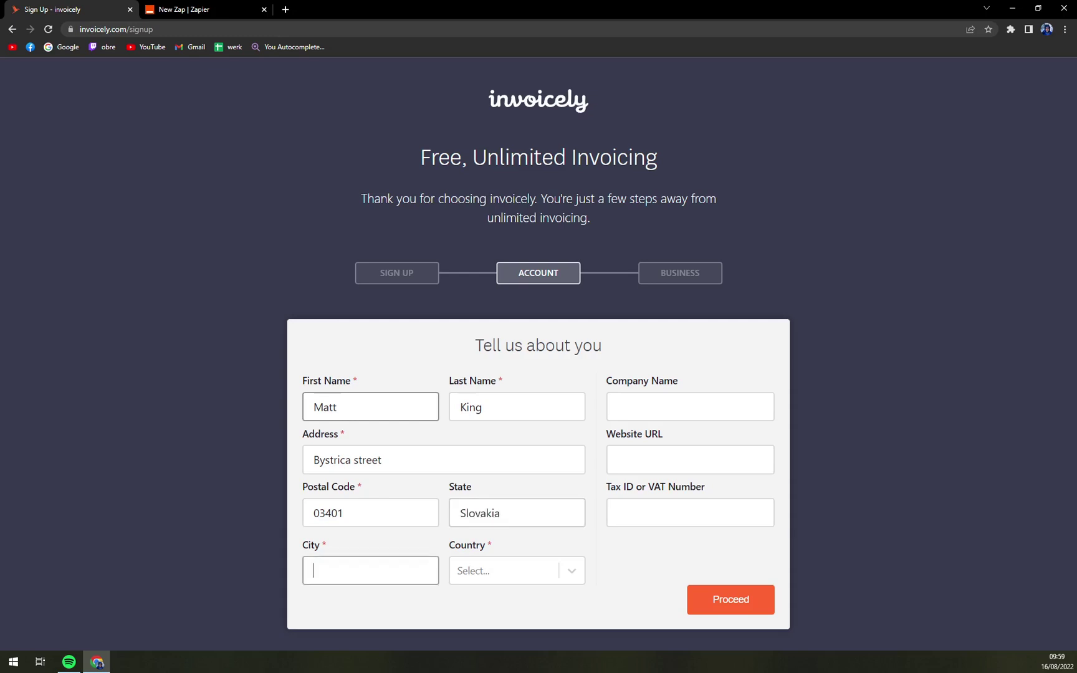
text(Ružom)
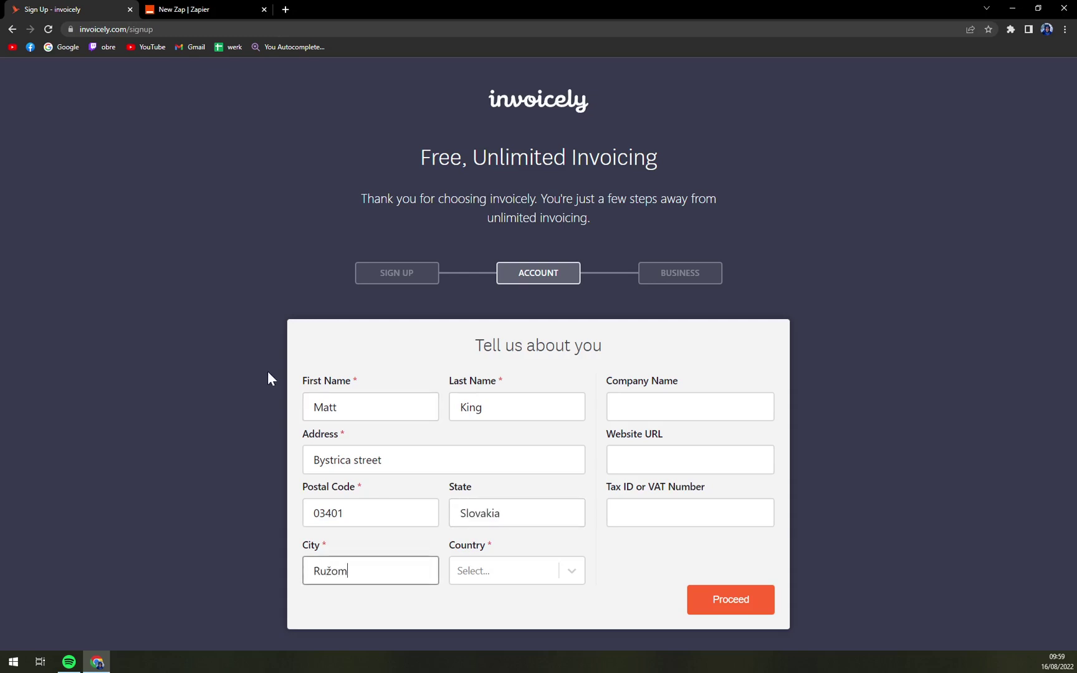
text(berok)
Choose Slovakia as the country and submit the account details
click(488, 569)
text(dlov)
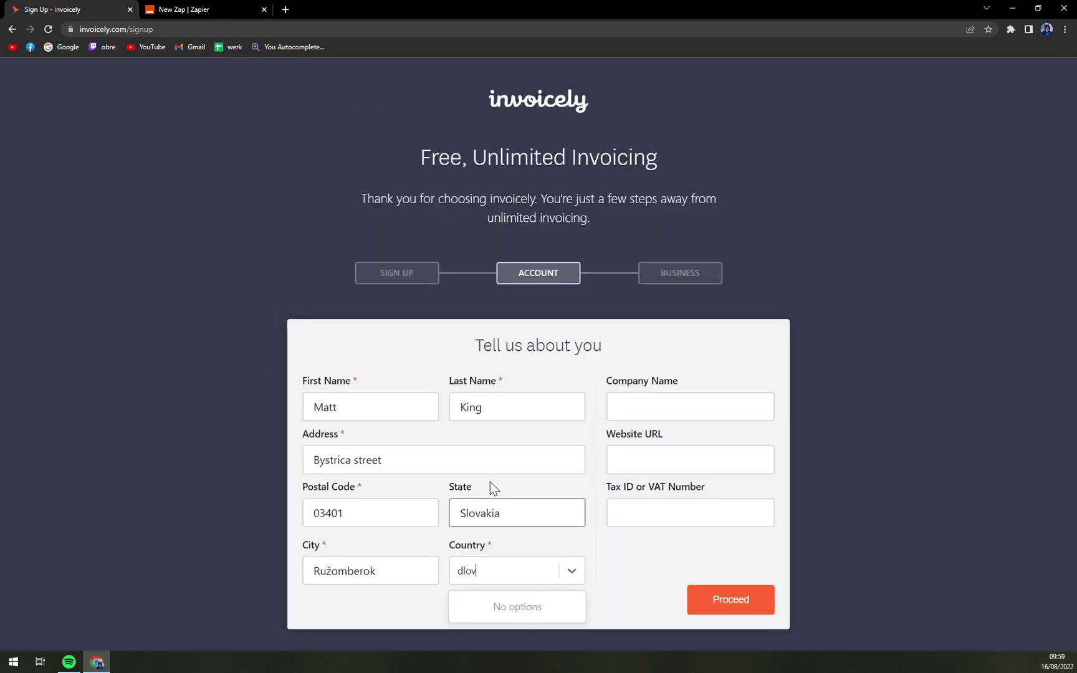
key(BackSpace)
key(BackSpace)
key(BackSpace)
key(BackSpace)
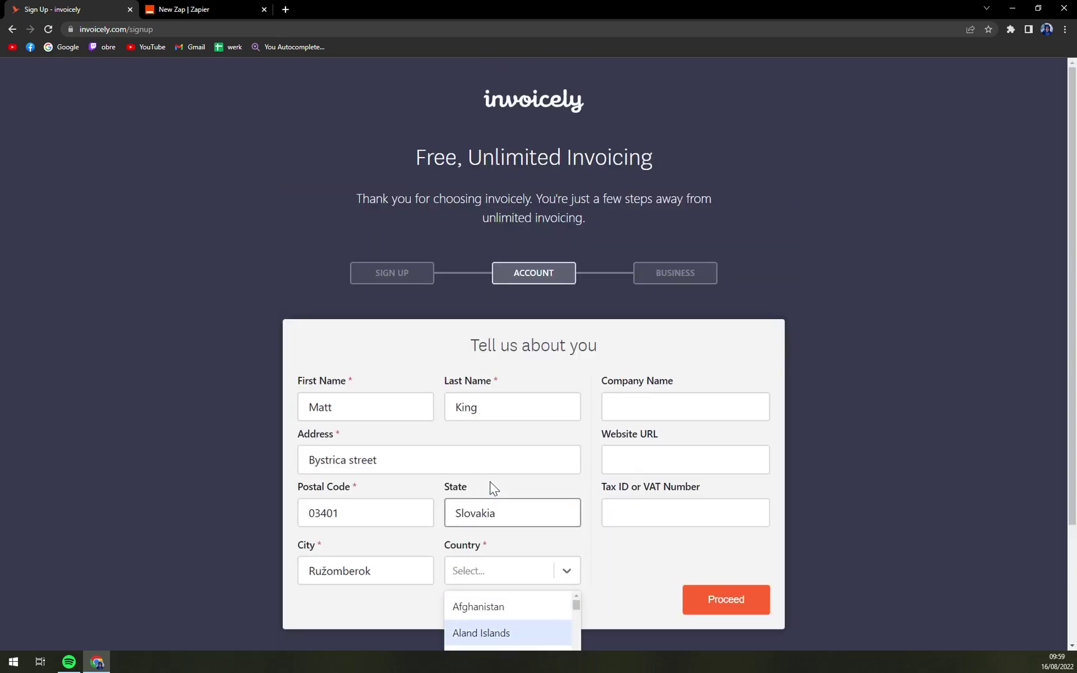
text(slo)
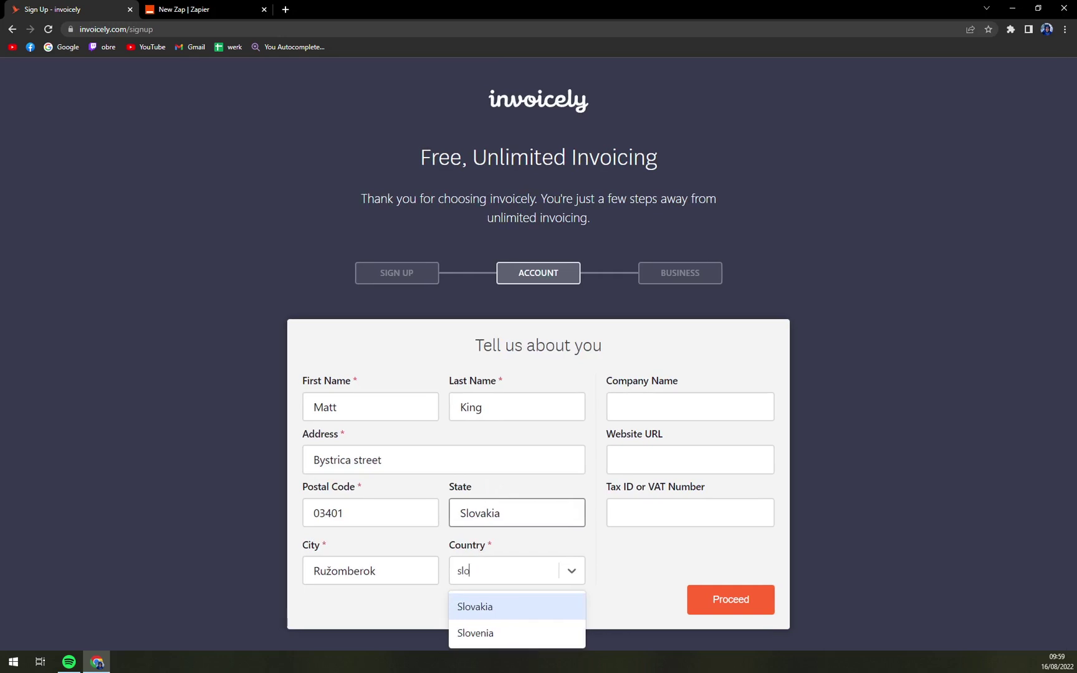
click(457, 610)
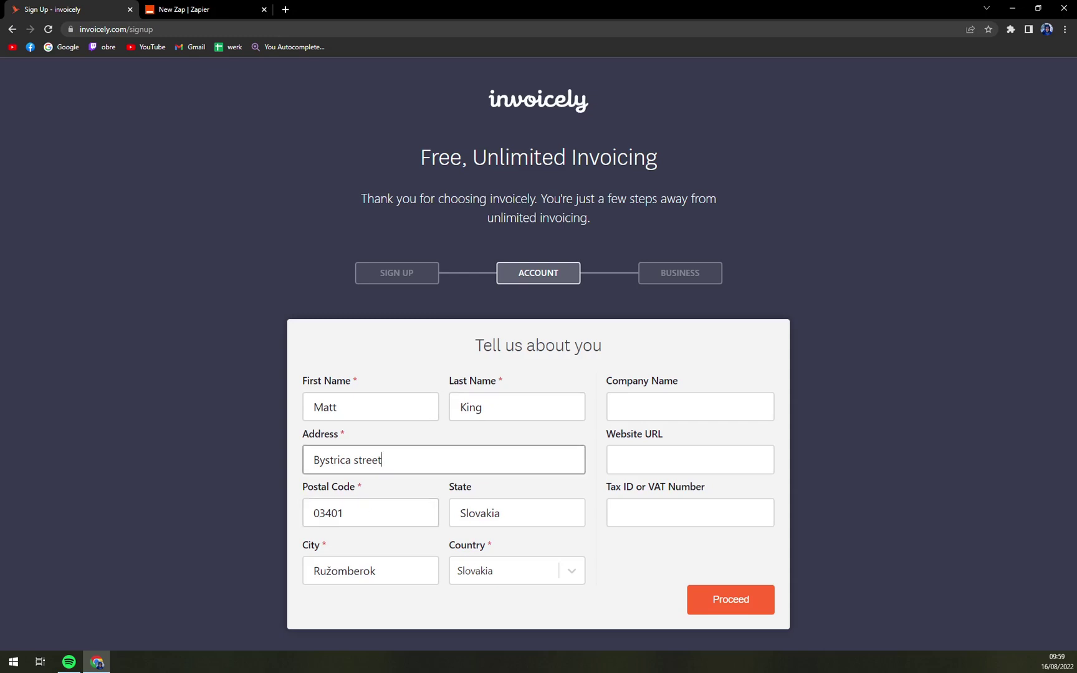
text(50)
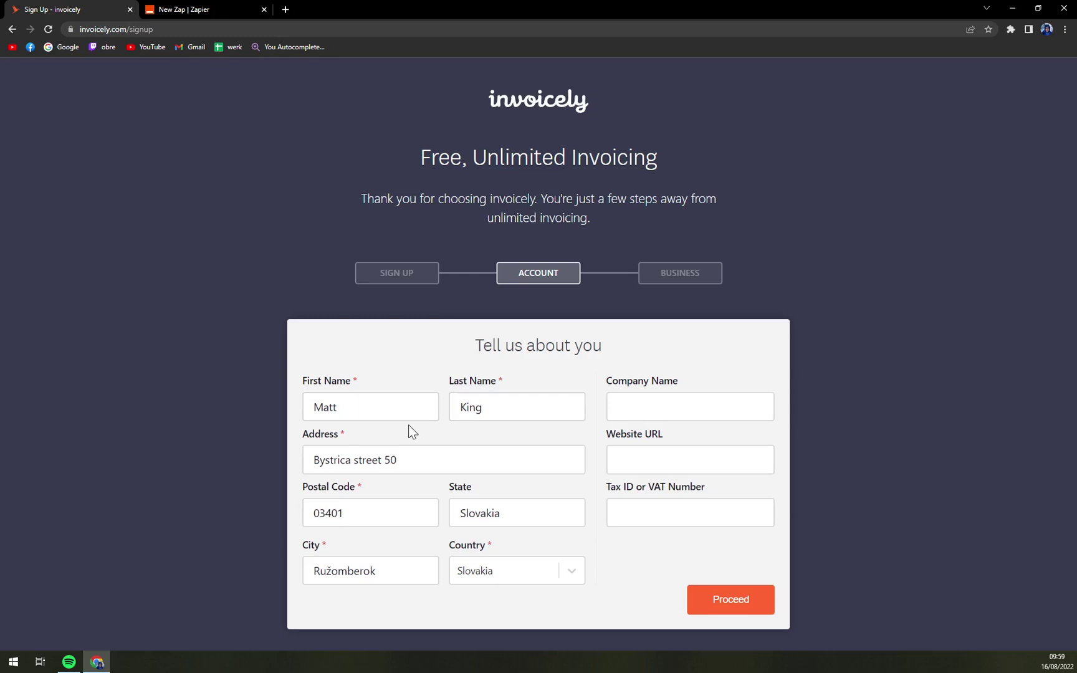
click(712, 601)
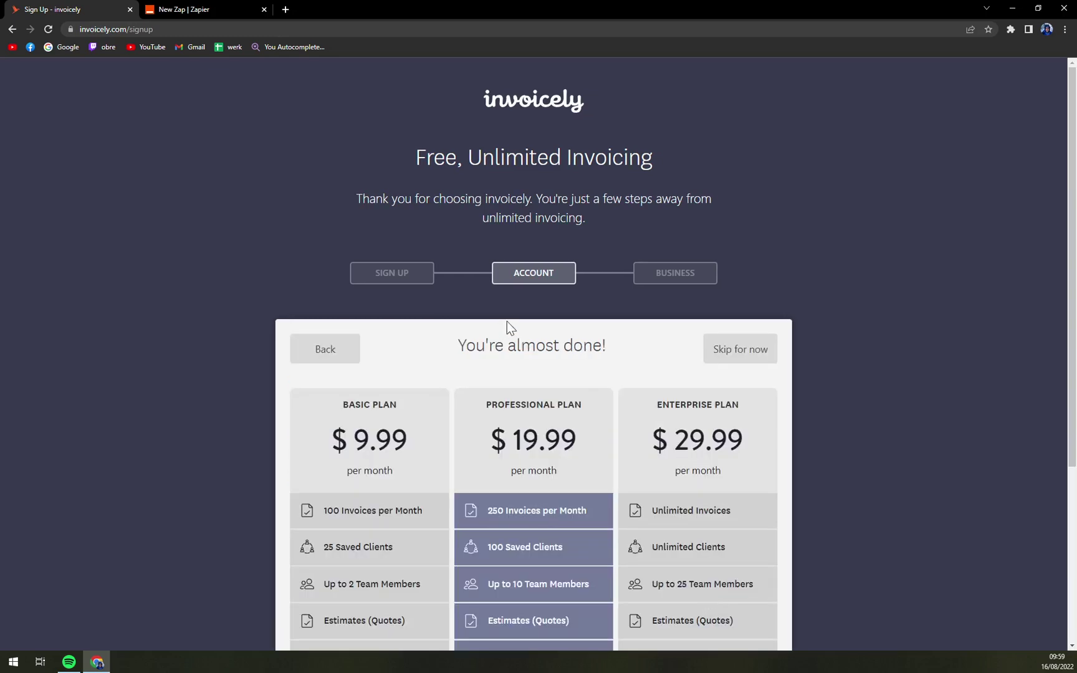
scroll(522, 317, down, 3)
scroll(538, 354, up, 1)
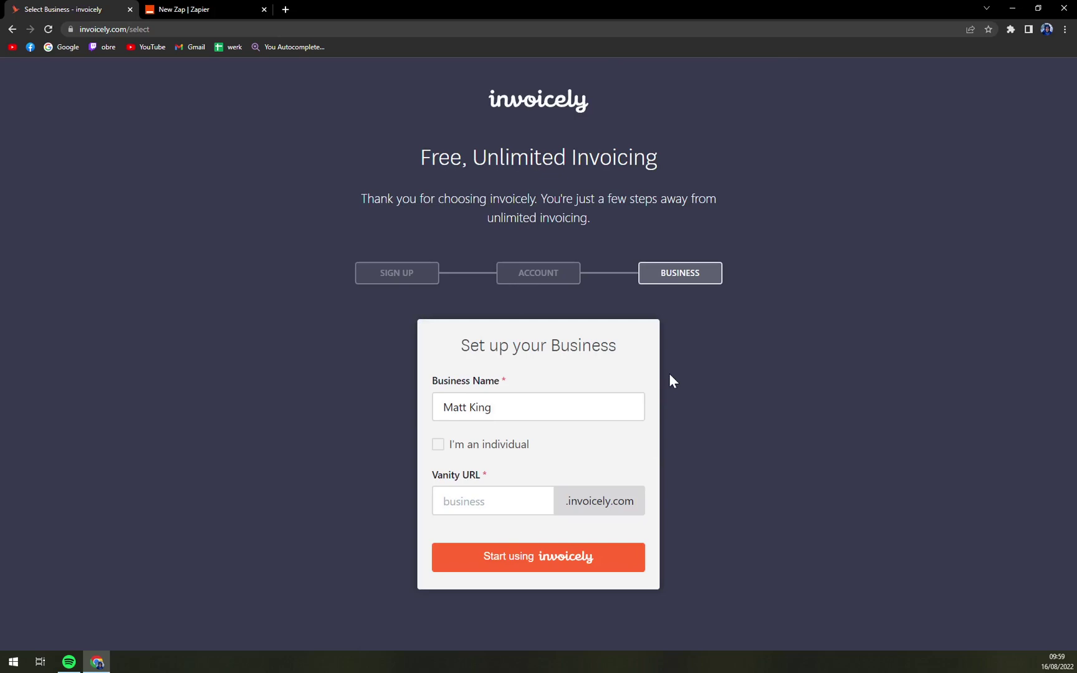
click(438, 446)
click(438, 446)
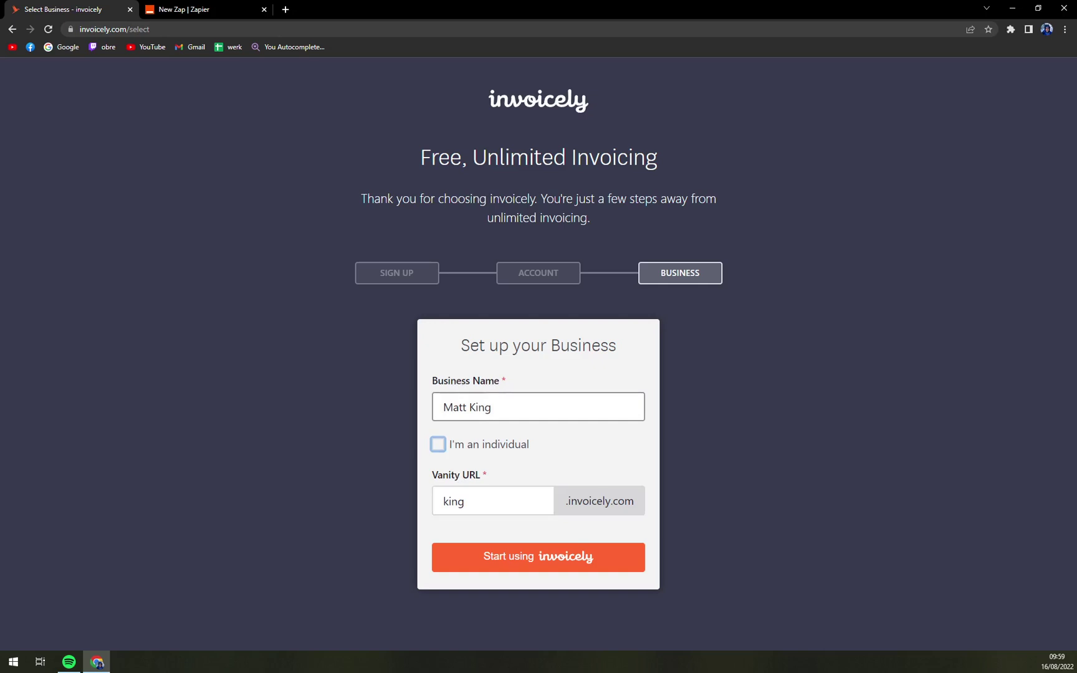
click(438, 447)
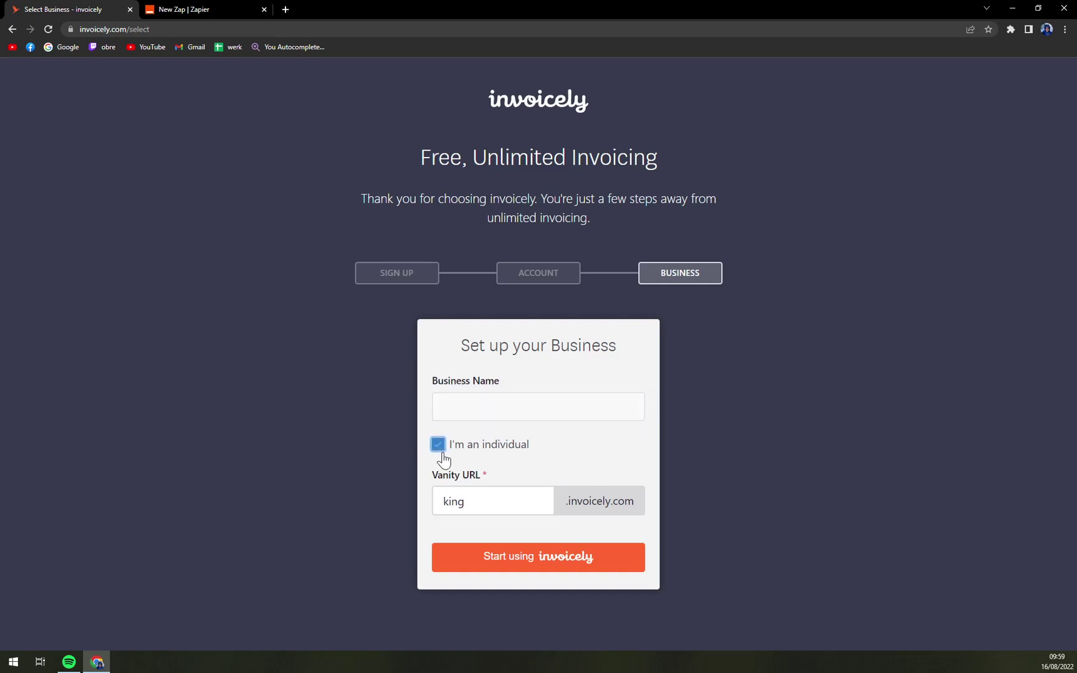
click(532, 562)
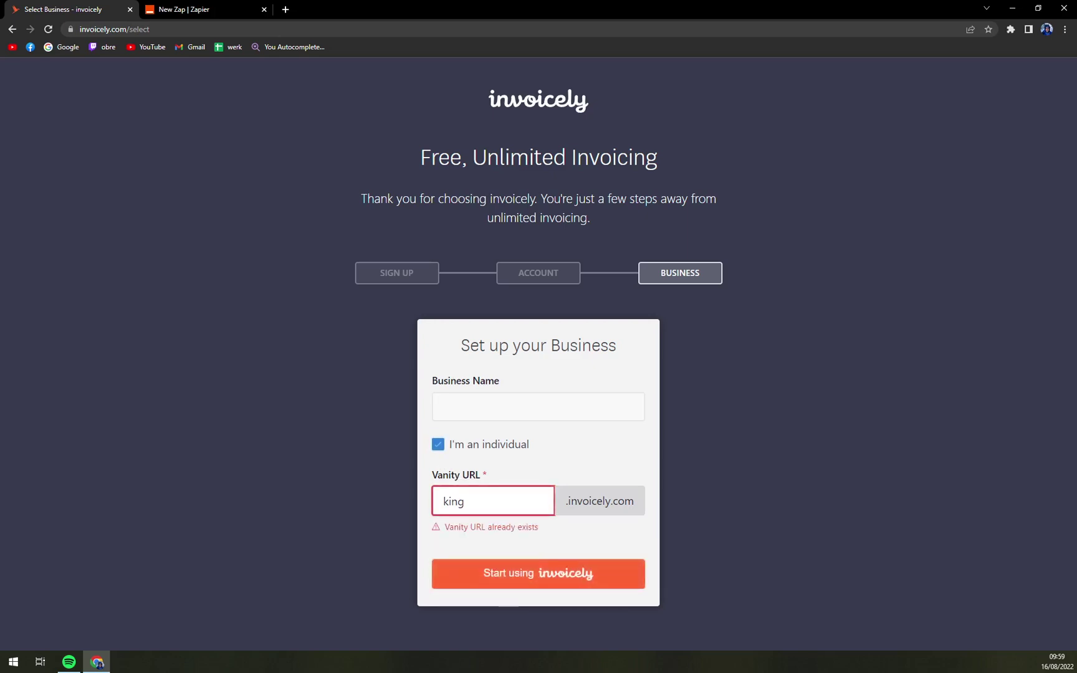
key(BackSpace)
key(BackSpace)
key(BackSpace)
key(BackSpace)
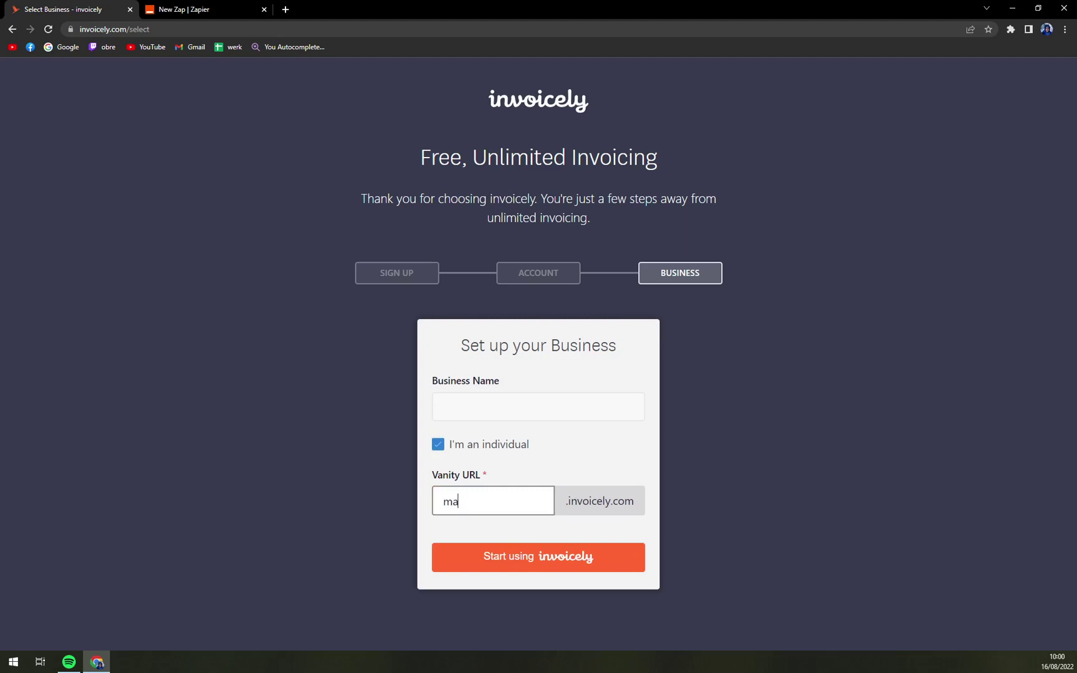
click(503, 554)
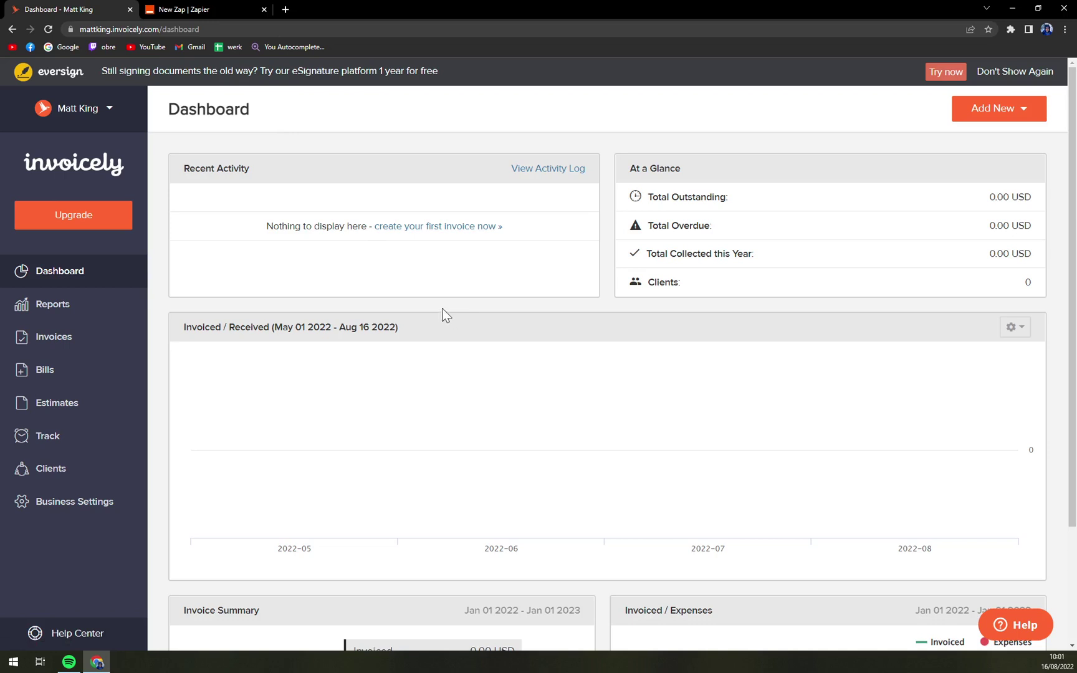
Open and then close the Add New options menu
click(1014, 70)
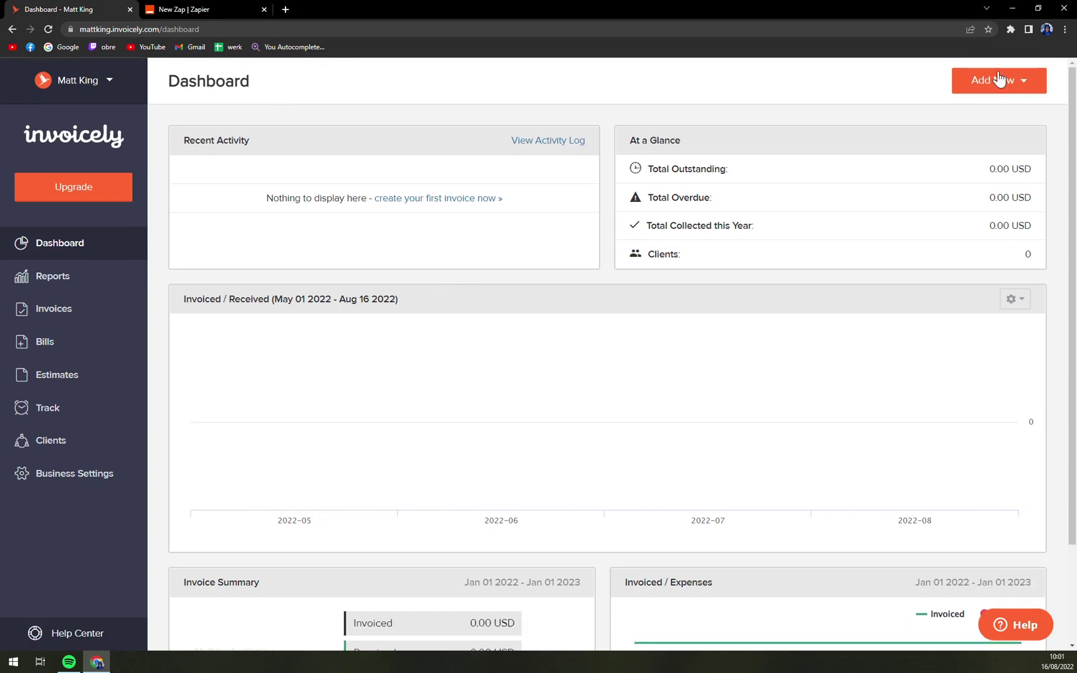
click(1045, 87)
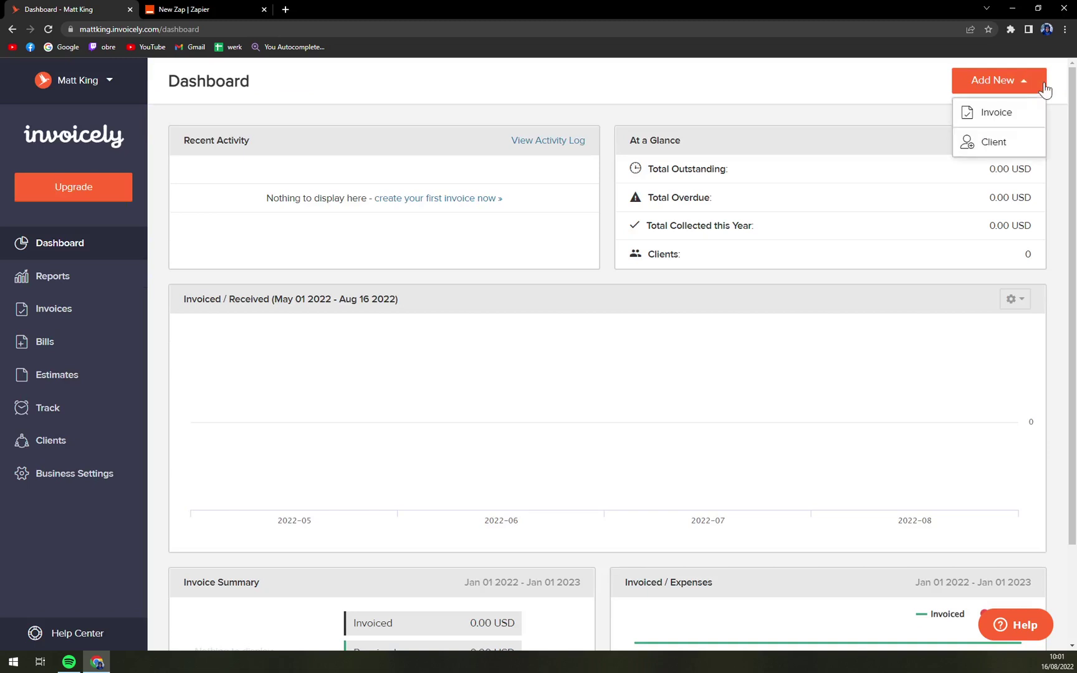
click(958, 86)
click(997, 80)
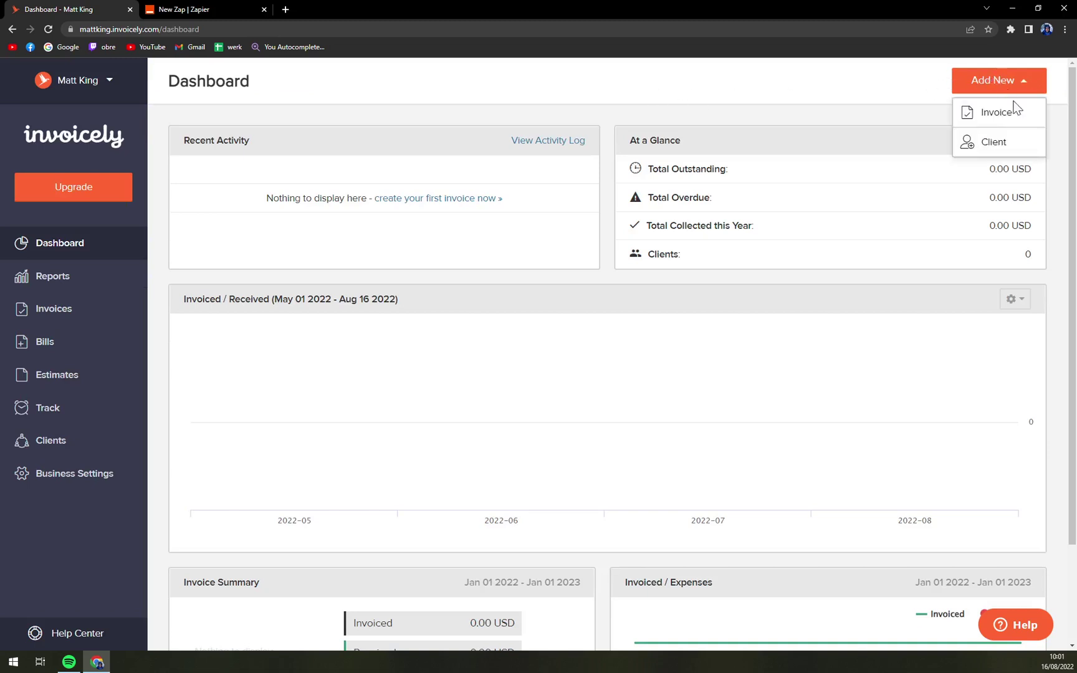
click(926, 144)
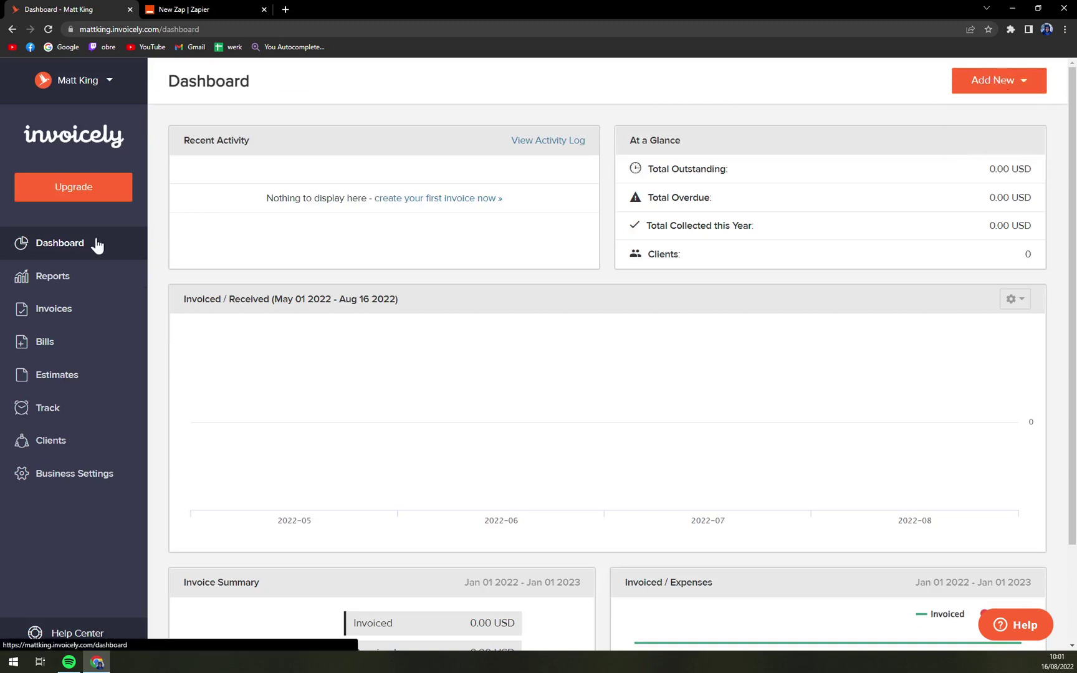
Browse Reports and Invoices, open an empty new-client form unsaved, and return to the dashboard
click(87, 276)
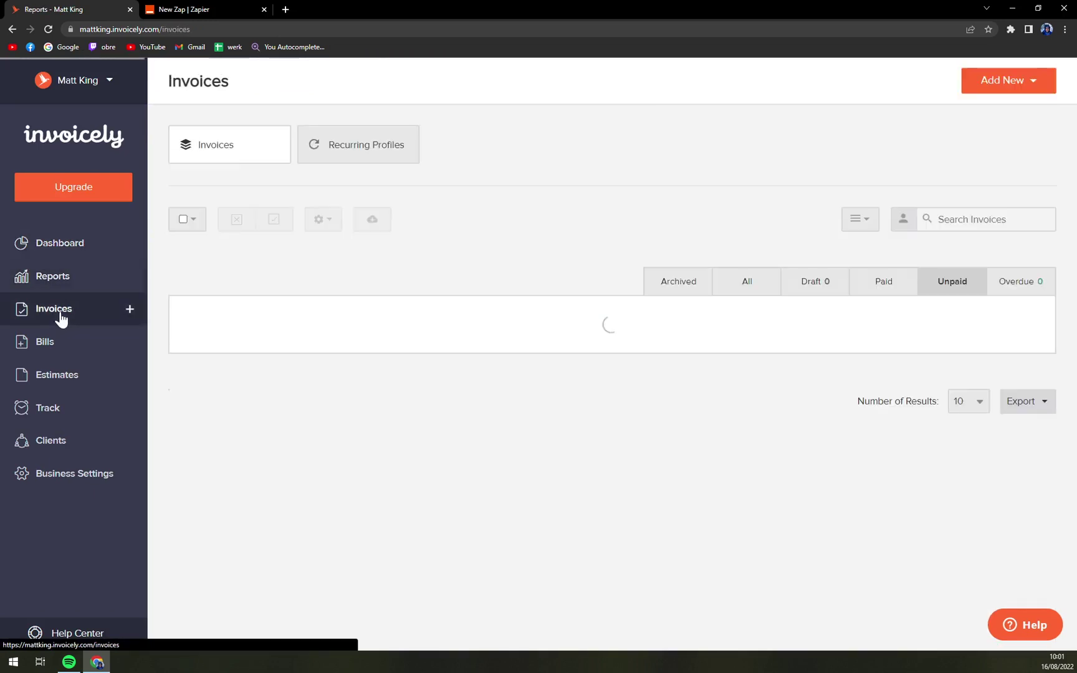
click(46, 345)
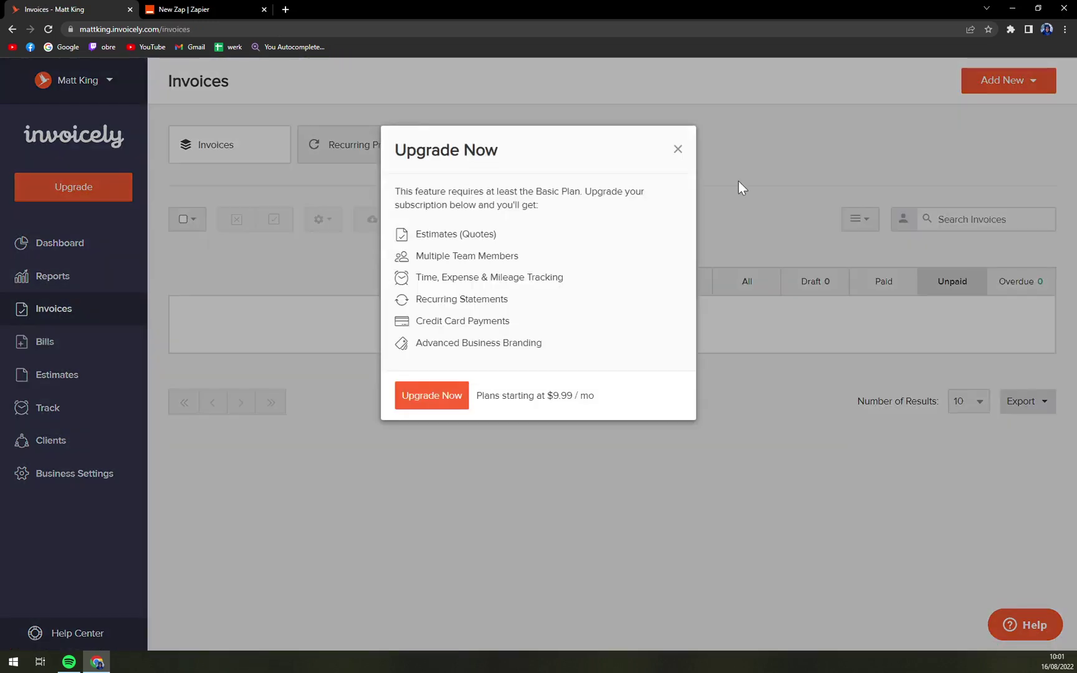
click(678, 150)
click(87, 341)
click(679, 149)
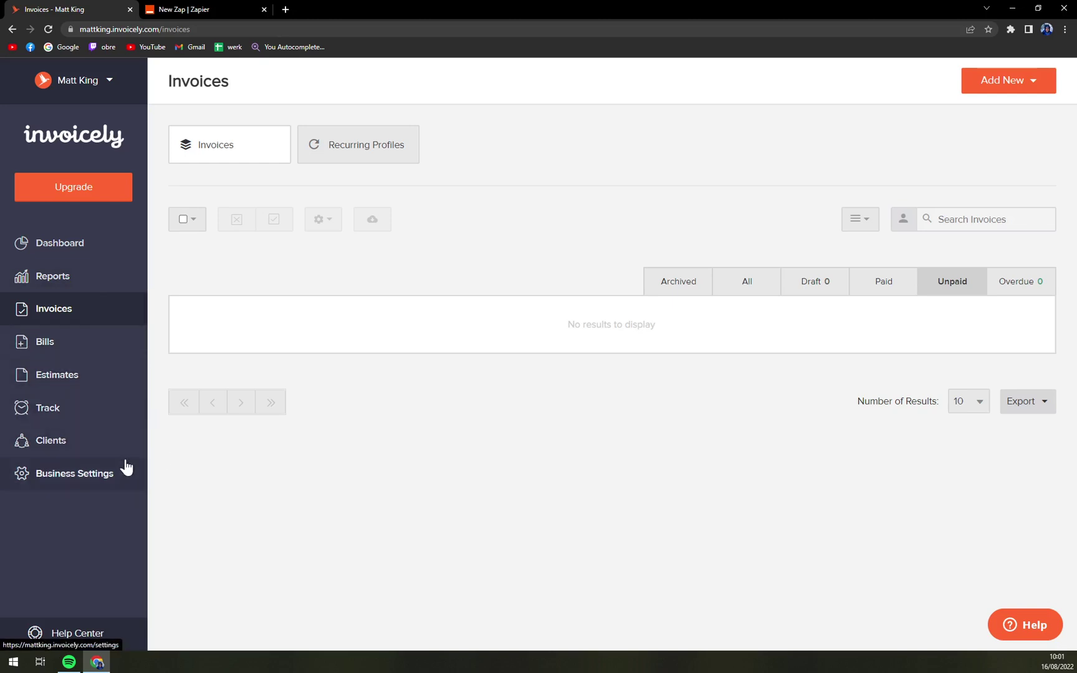
click(131, 440)
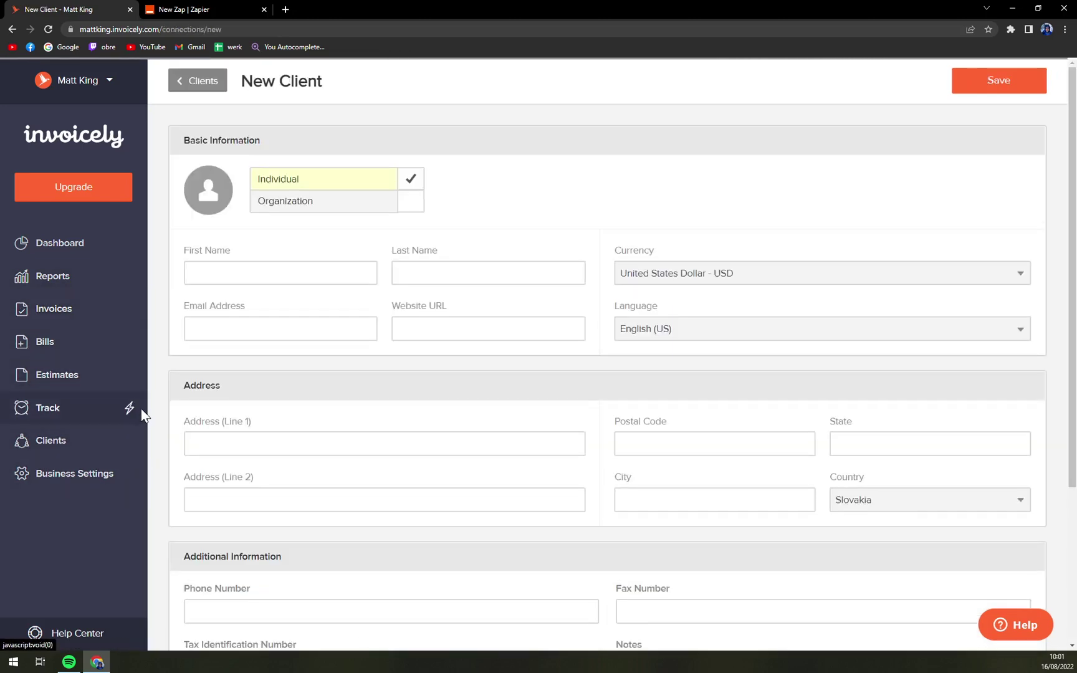
click(48, 257)
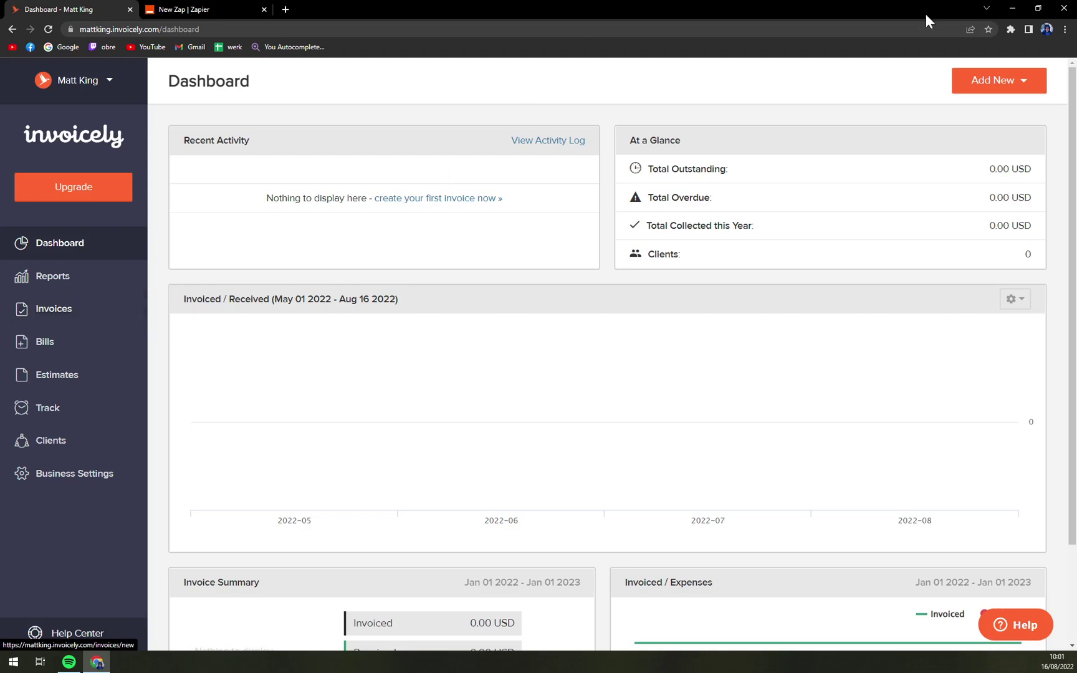
Create new invoice INV-1 with the description 'Media work'
click(1015, 87)
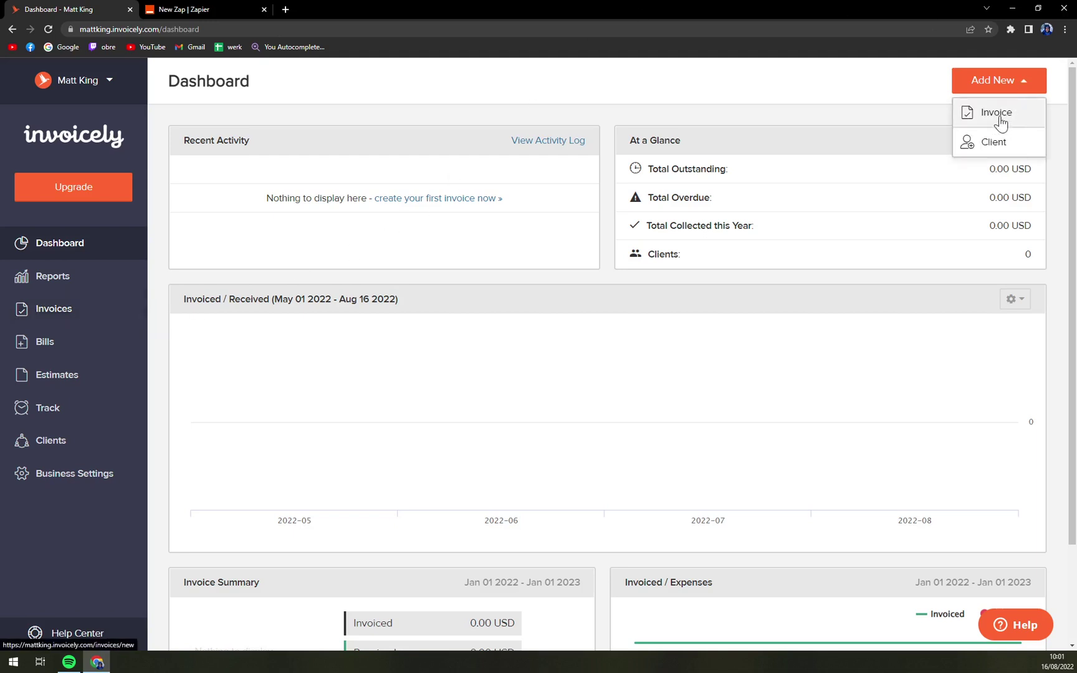
click(1000, 116)
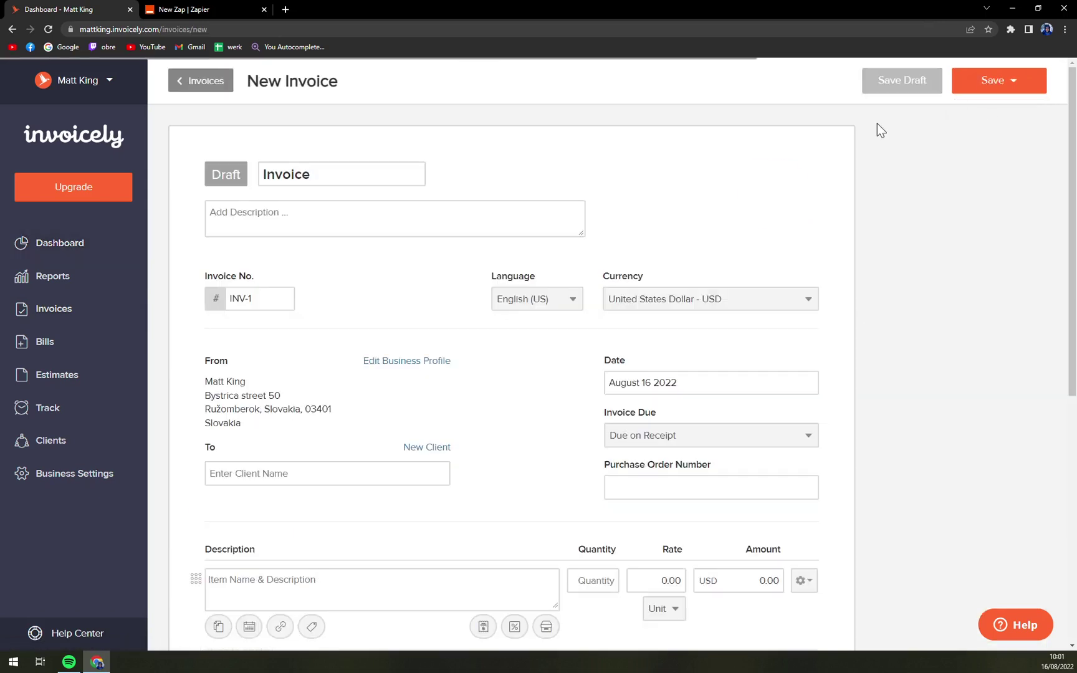
click(318, 181)
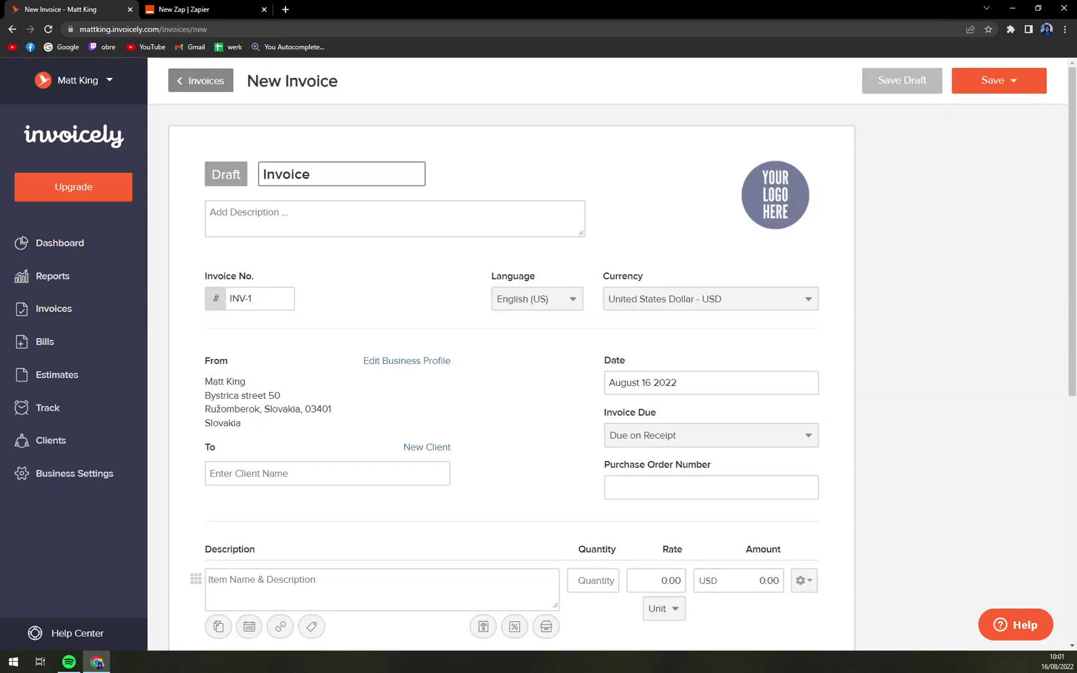
key(Tab)
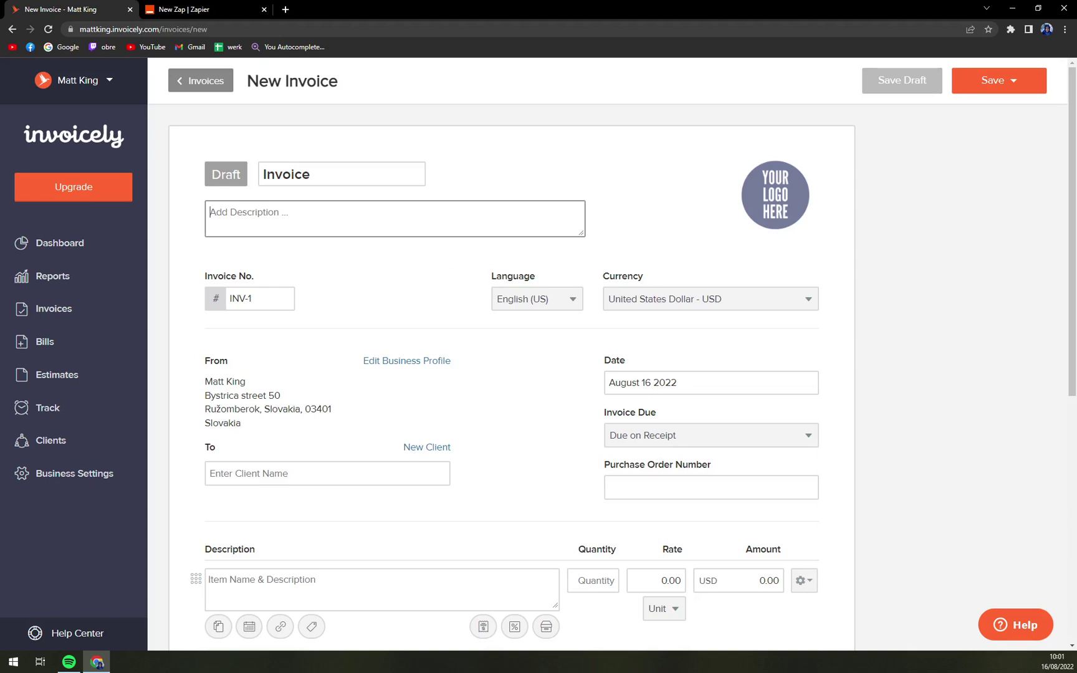
text(Me)
text(dia work)
Set the invoice currency to Euro - EUR
click(555, 303)
click(648, 300)
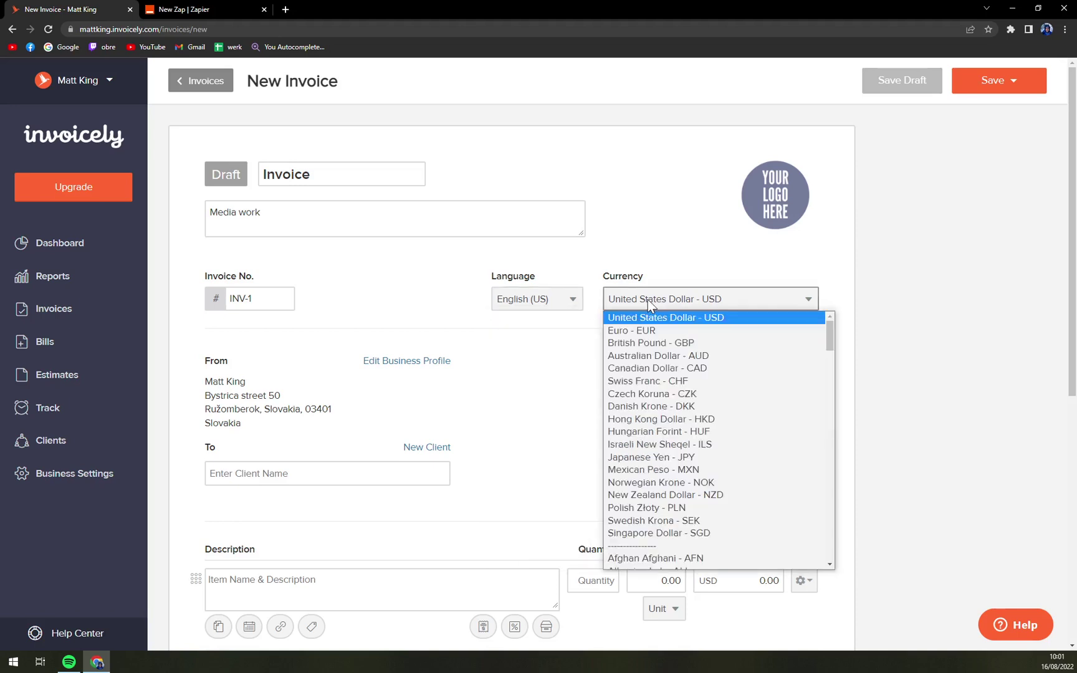
click(651, 329)
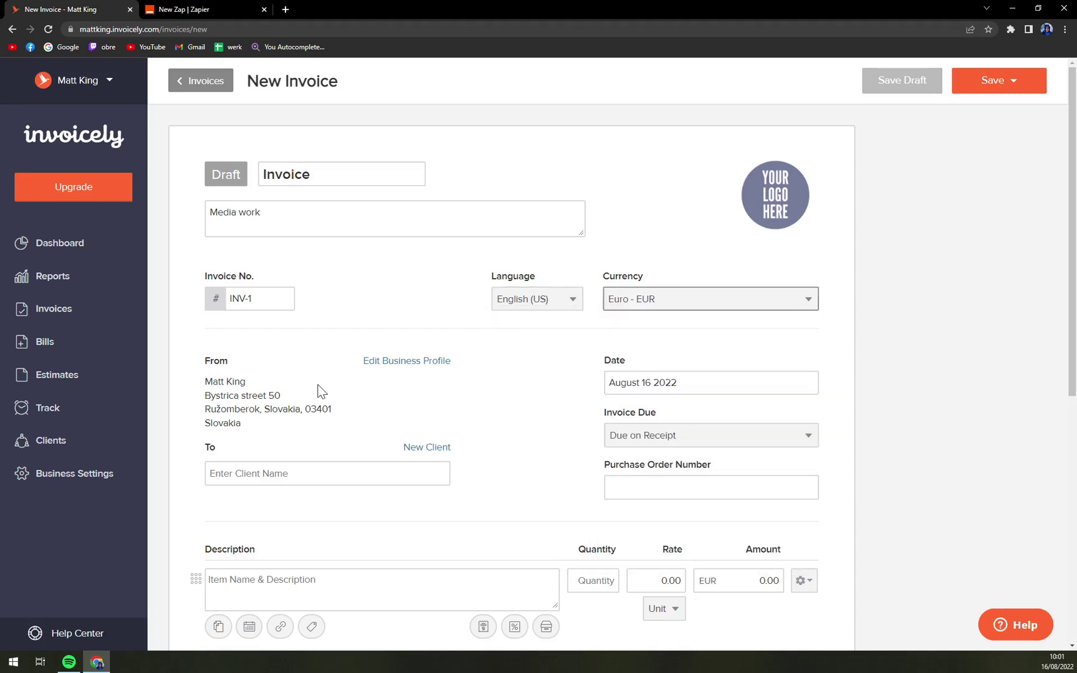
scroll(421, 338, down, 2)
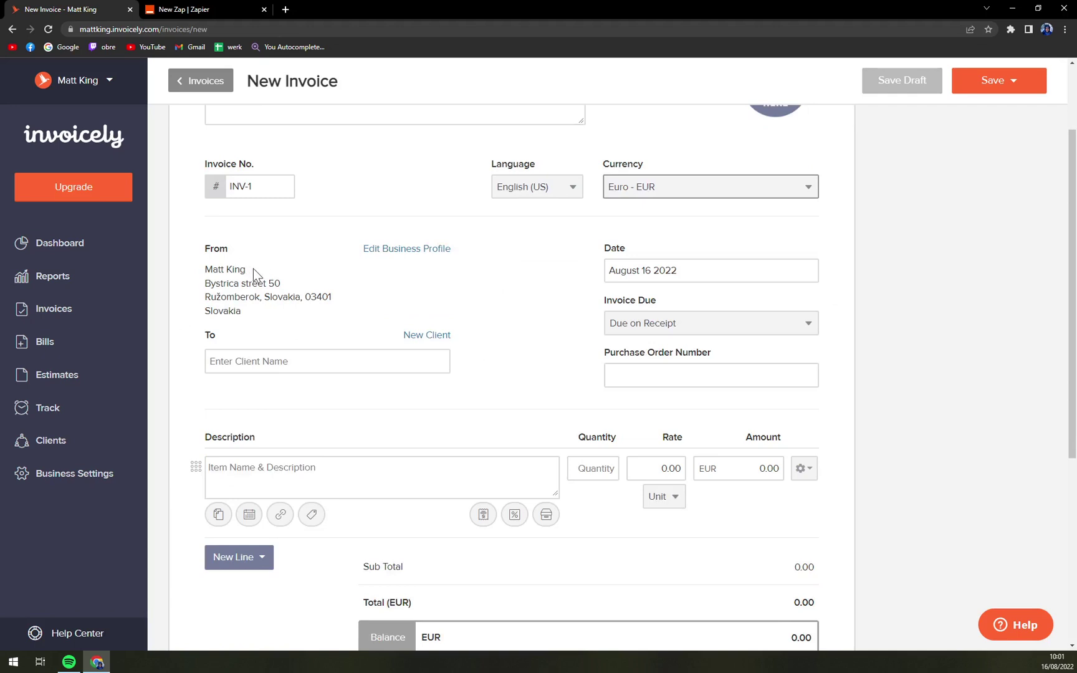
click(328, 361)
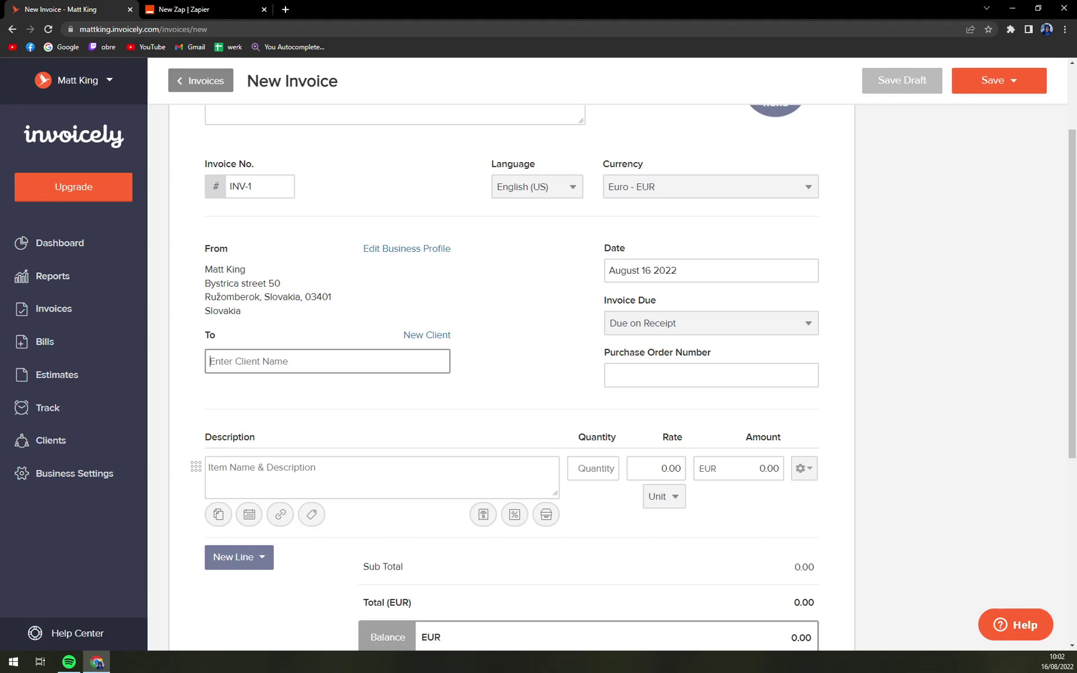
text(YOutu)
Enter 'Rocket Company' as the invoice client, bringing up the New Client form
key(BackSpace)
key(BackSpace)
key(BackSpace)
key(BackSpace)
key(BackSpace)
text(Rocket)
text( Company)
key(Return)
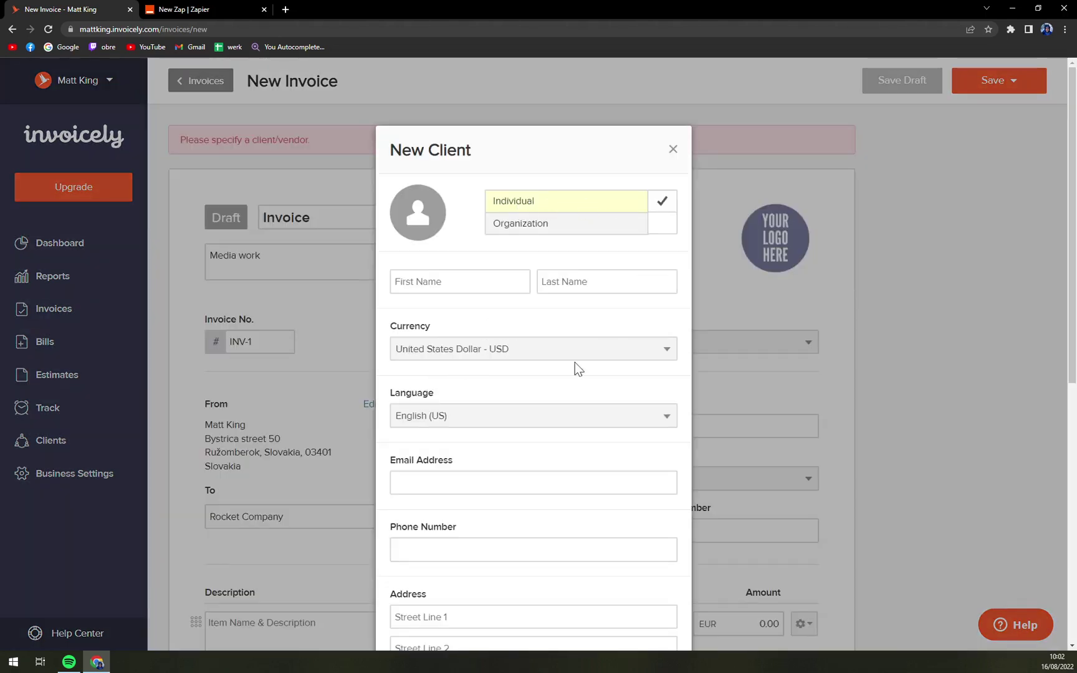
Reopen the new-client form and set the client type to organization
click(482, 357)
scroll(489, 362, up, 1)
scroll(492, 365, up, 5)
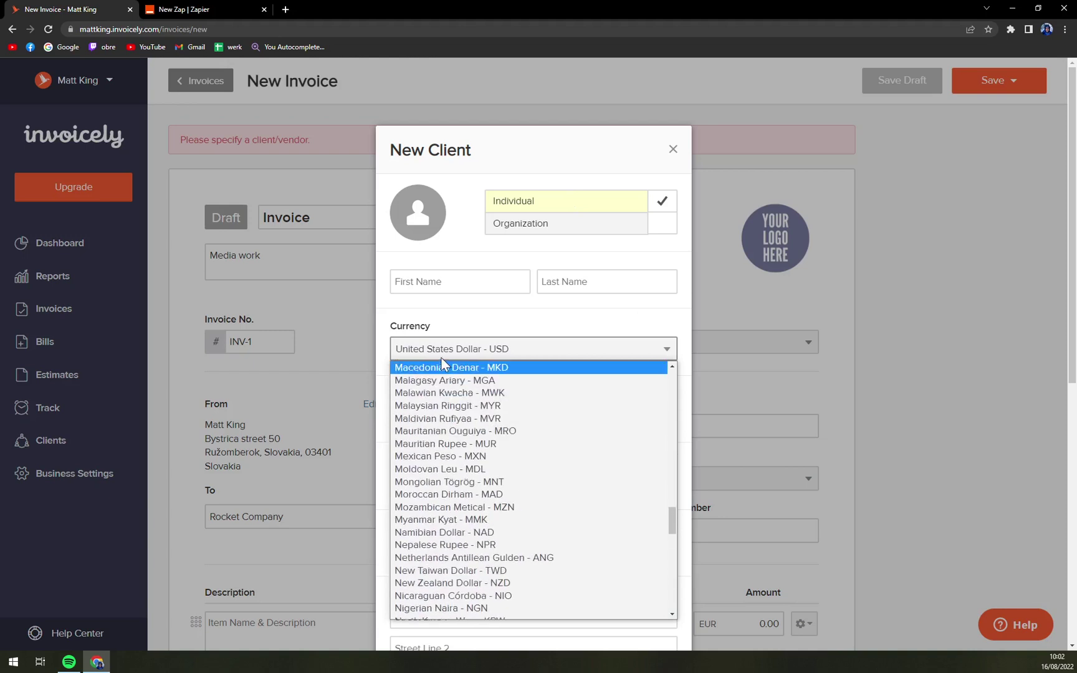
click(672, 149)
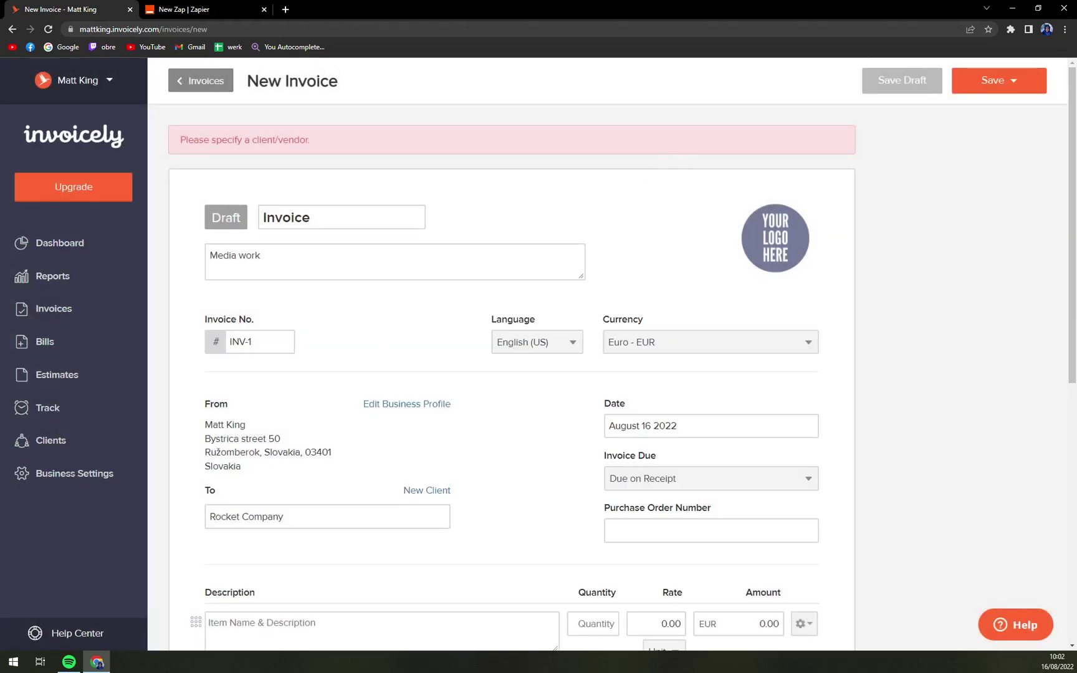
click(429, 489)
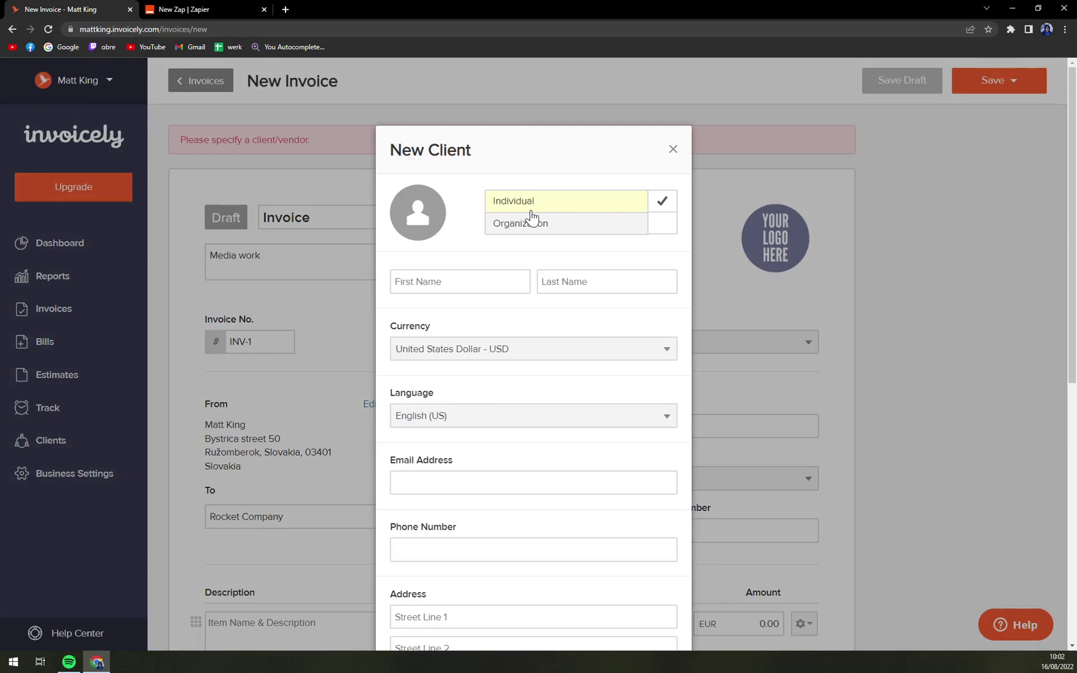
key(Tab)
text(R)
click(581, 224)
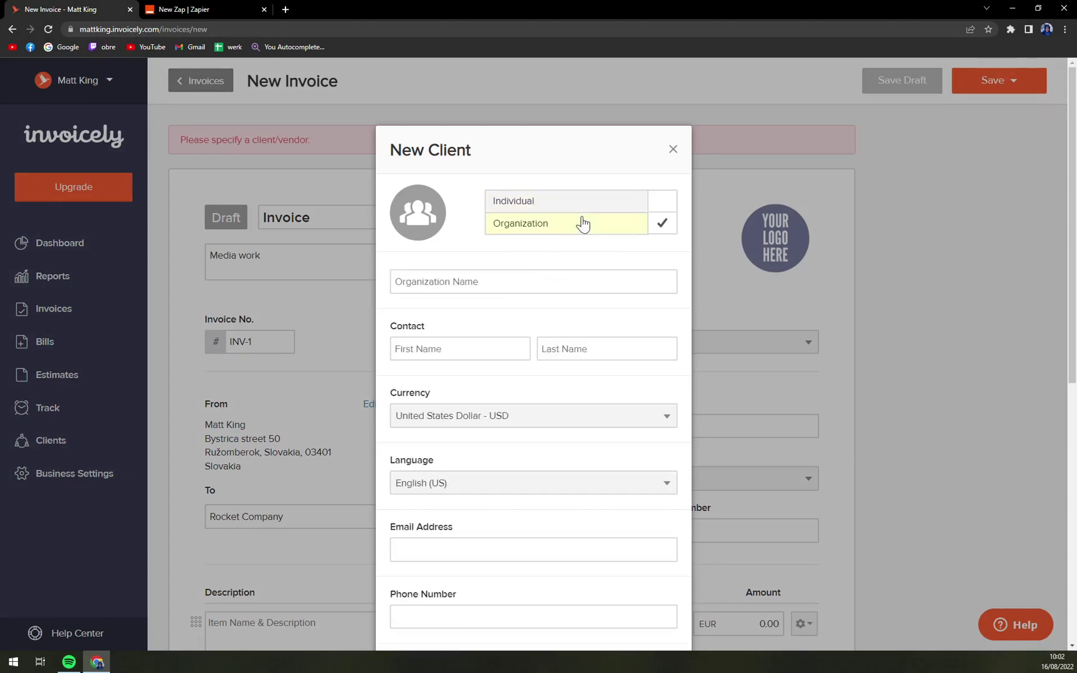
click(571, 204)
click(561, 228)
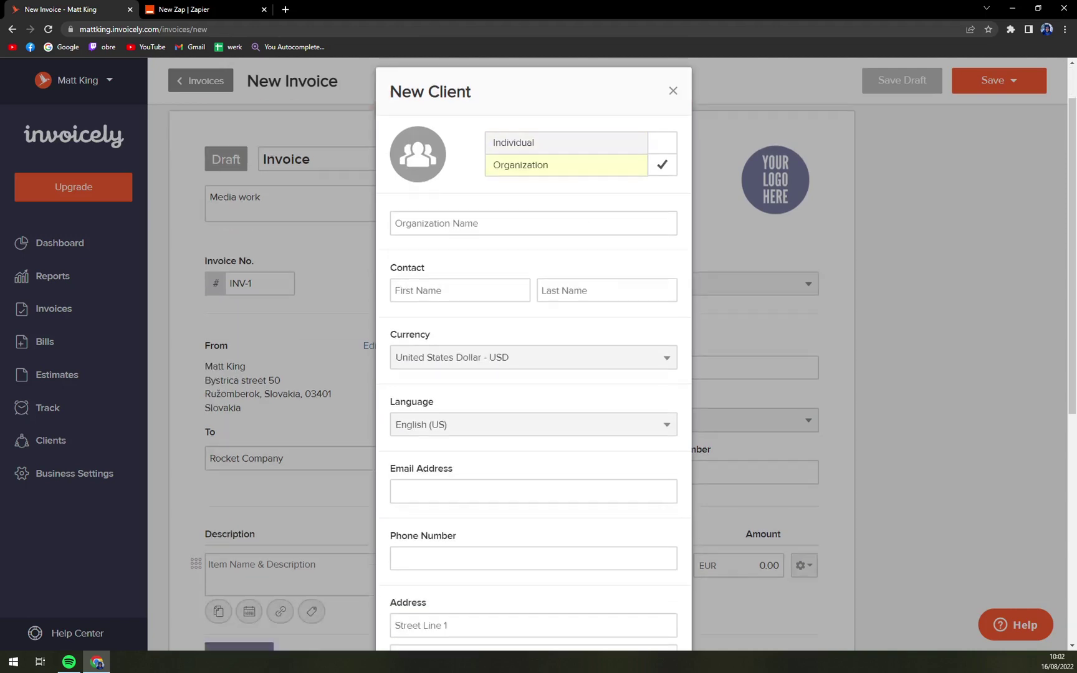
scroll(560, 233, down, 2)
scroll(561, 233, down, 1)
scroll(458, 305, up, 3)
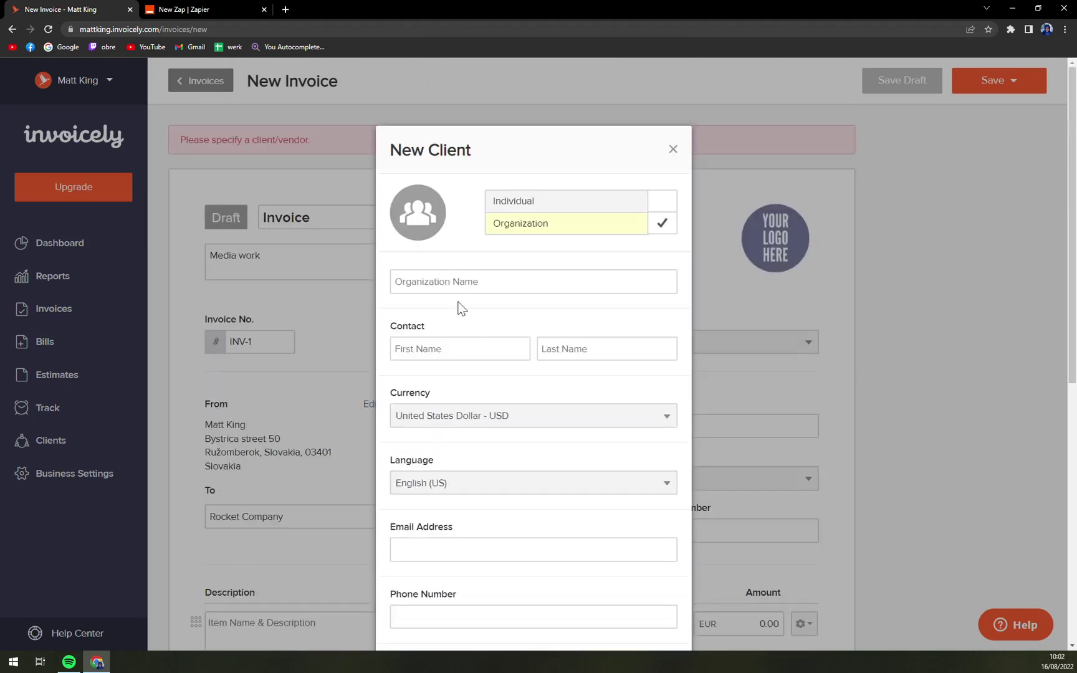
click(461, 286)
text(ROcket)
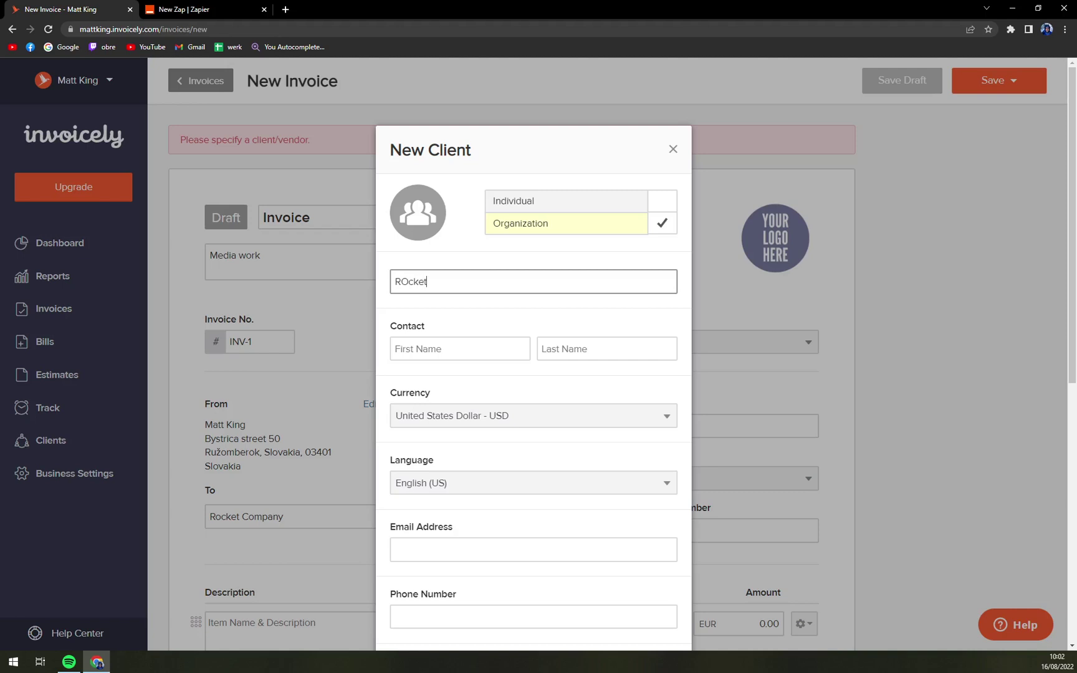
key(BackSpace)
key(BackSpace)
key(BackSpace)
key(BackSpace)
text(CKE)
text(T Company)
key(Tab)
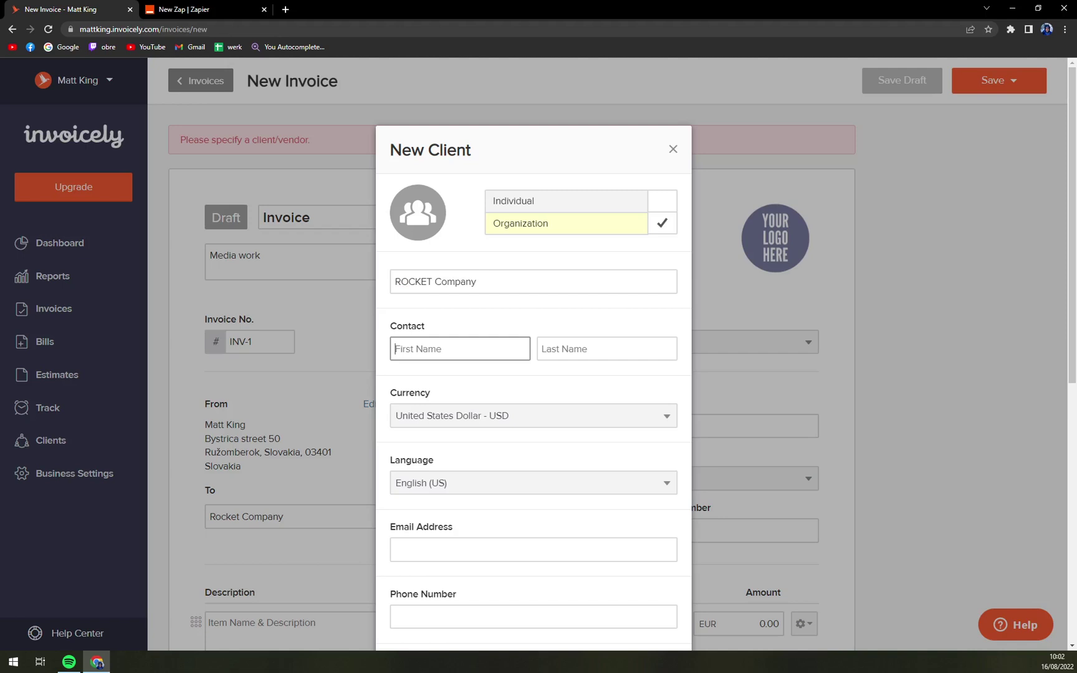
key(Tab)
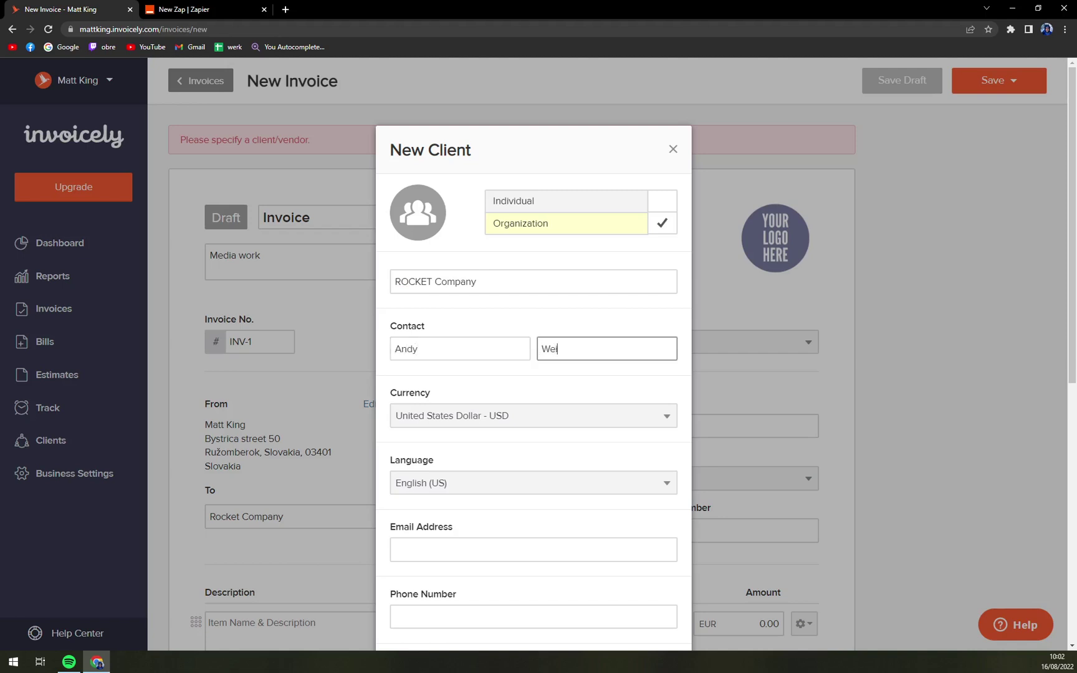
key(Tab)
Set the client currency to Euro and save the client onto the invoice
click(448, 412)
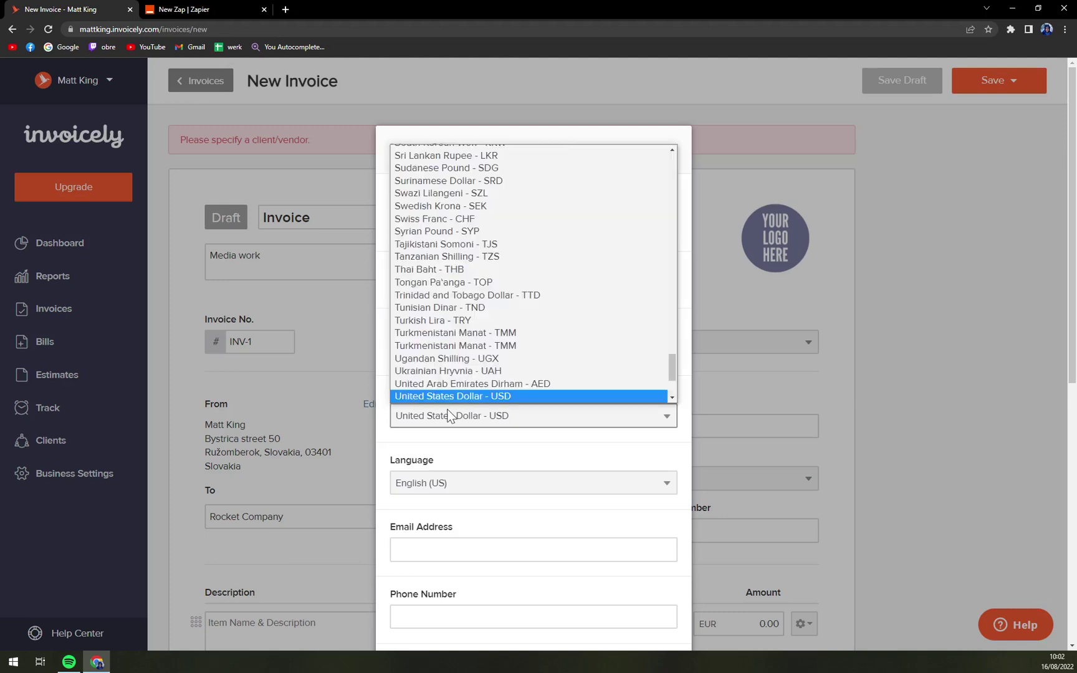
key(e)
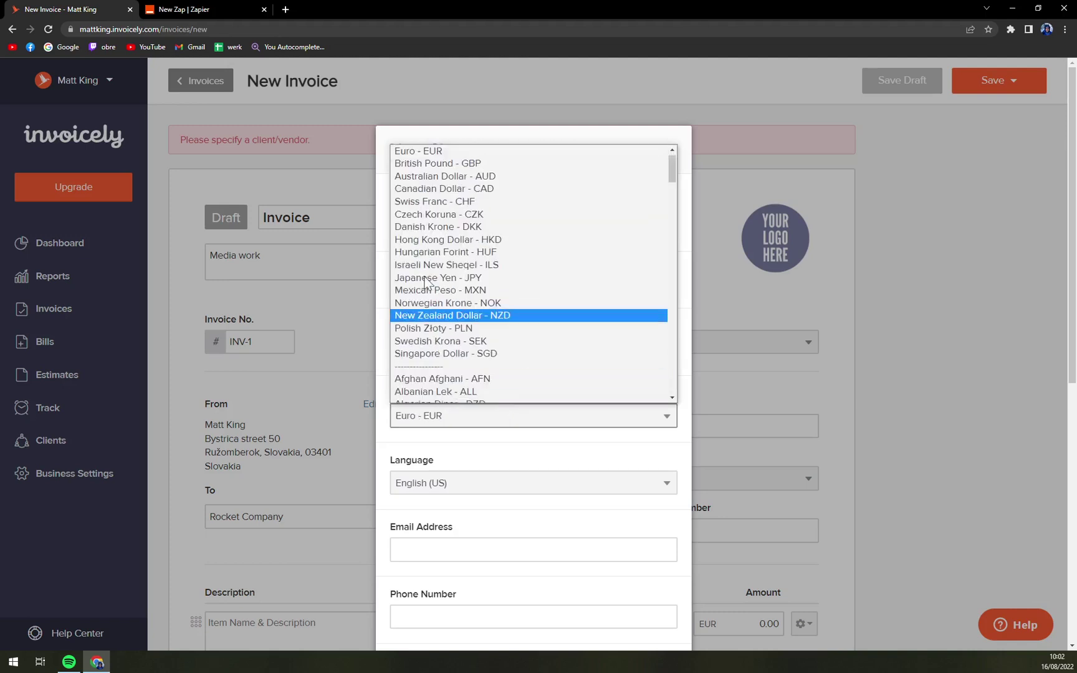
click(417, 157)
scroll(458, 485, down, 2)
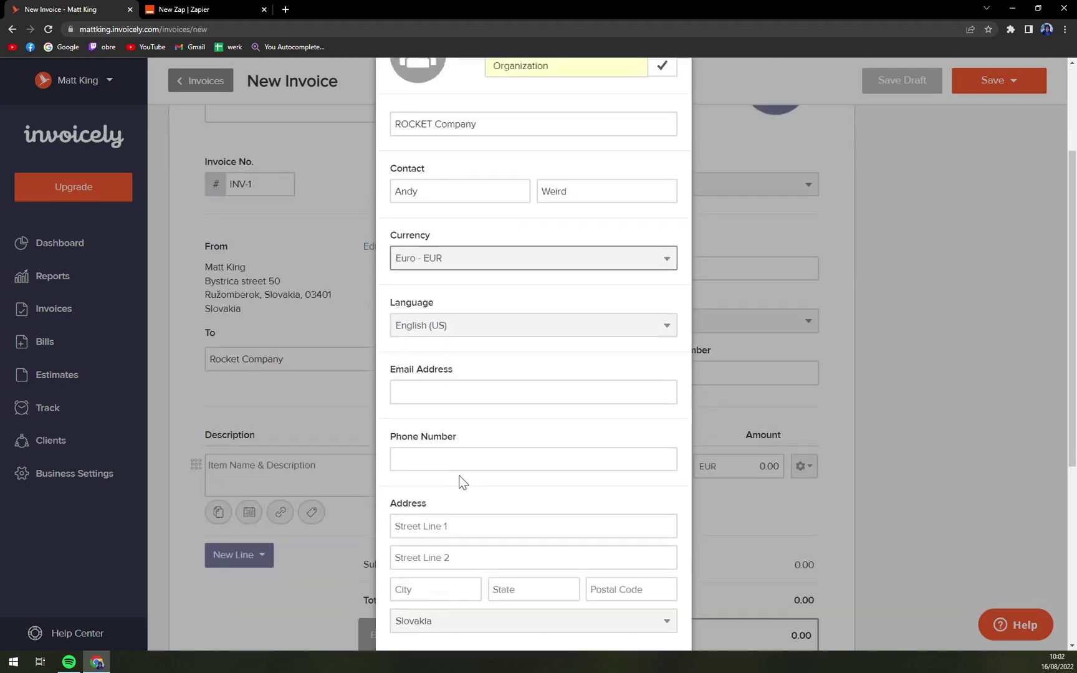
scroll(493, 413, down, 2)
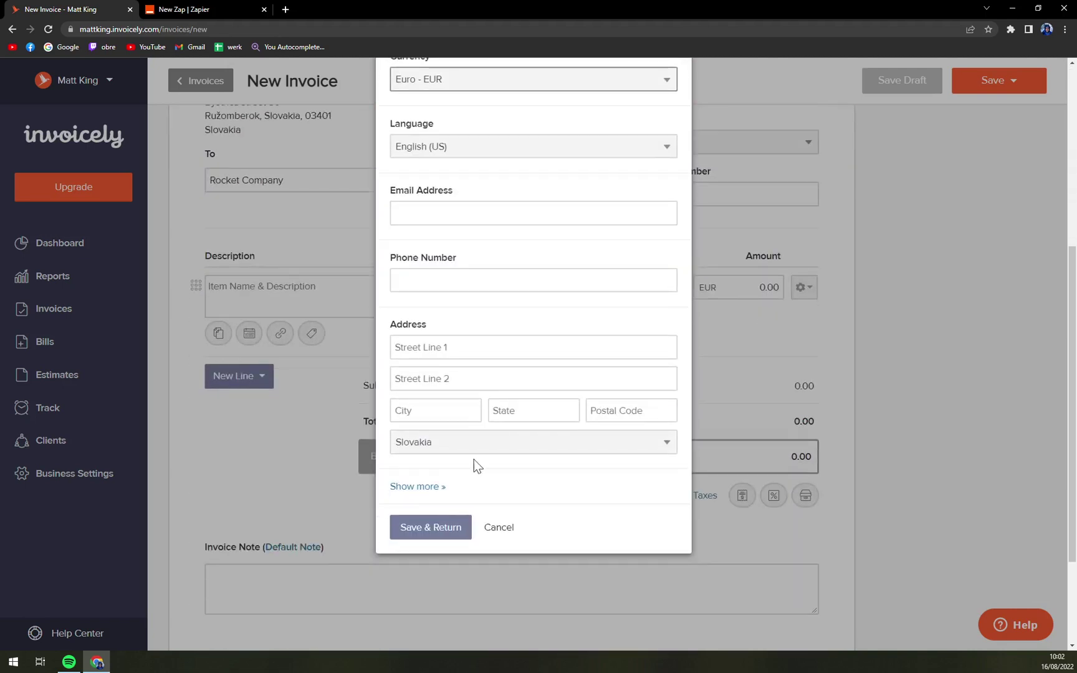
click(433, 528)
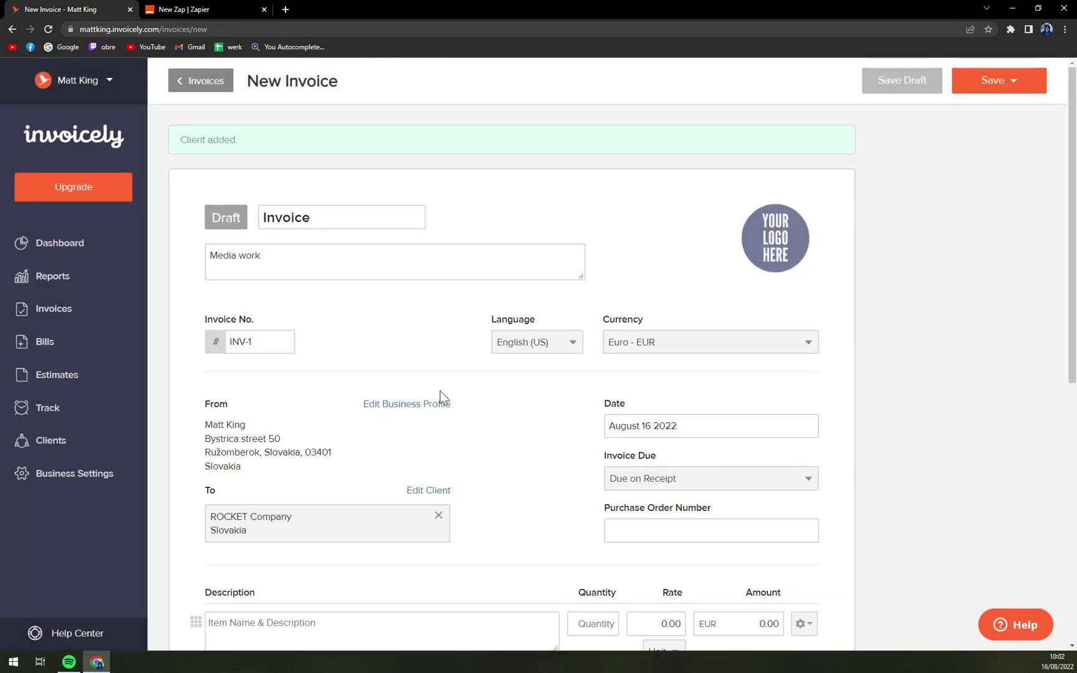
scroll(440, 391, down, 1)
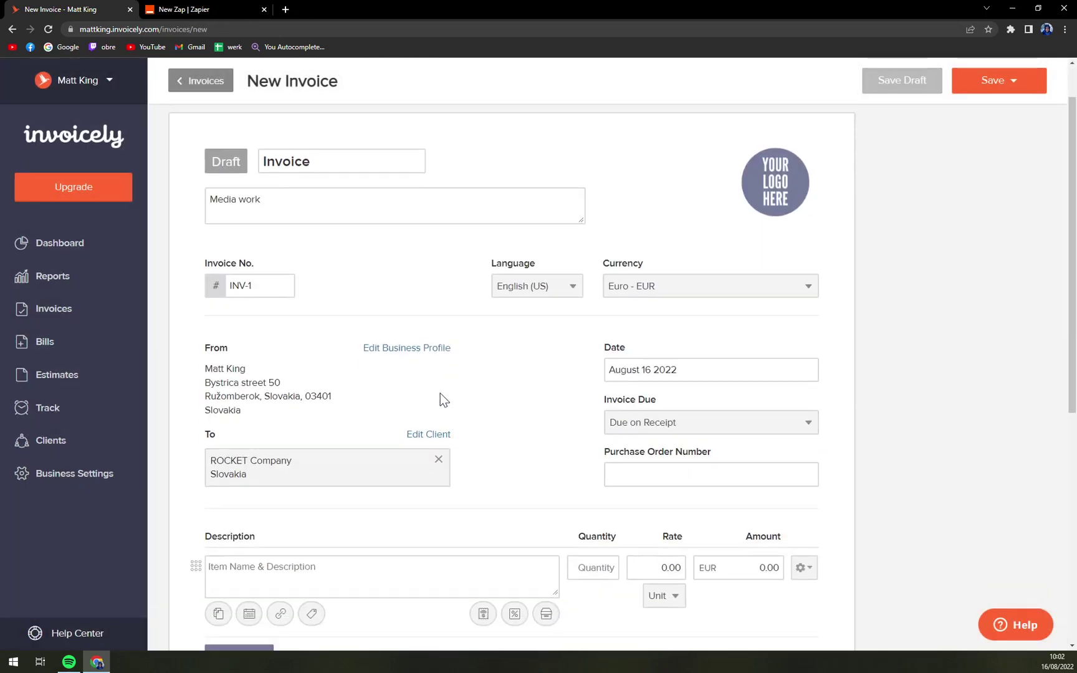
click(429, 435)
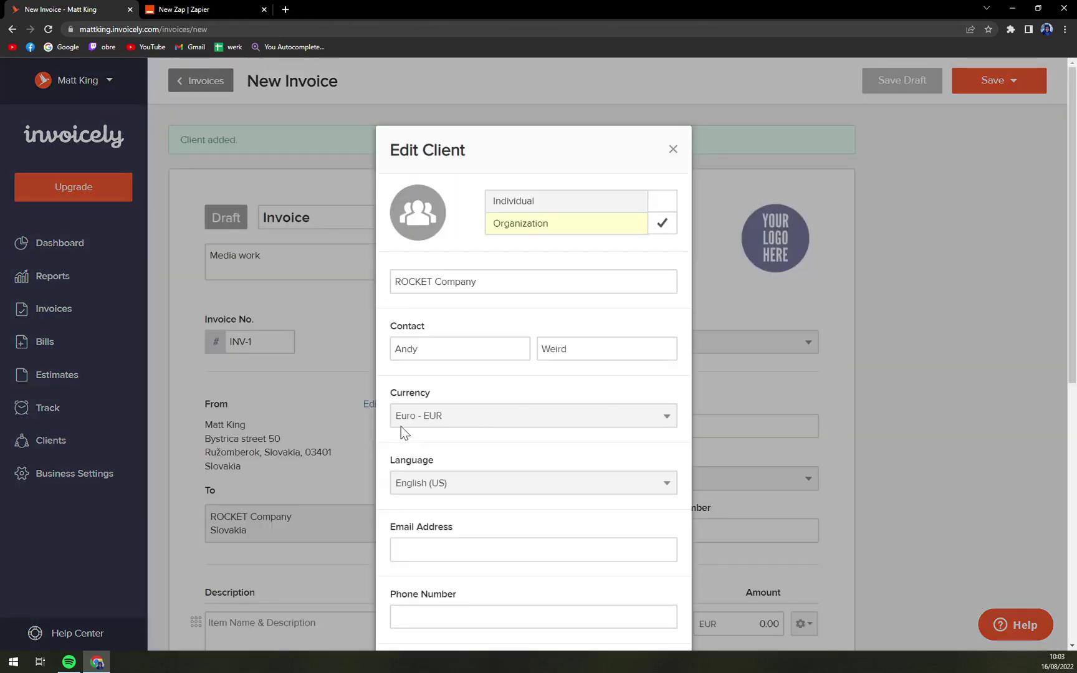
scroll(401, 427, down, 3)
scroll(457, 368, up, 3)
scroll(457, 369, down, 2)
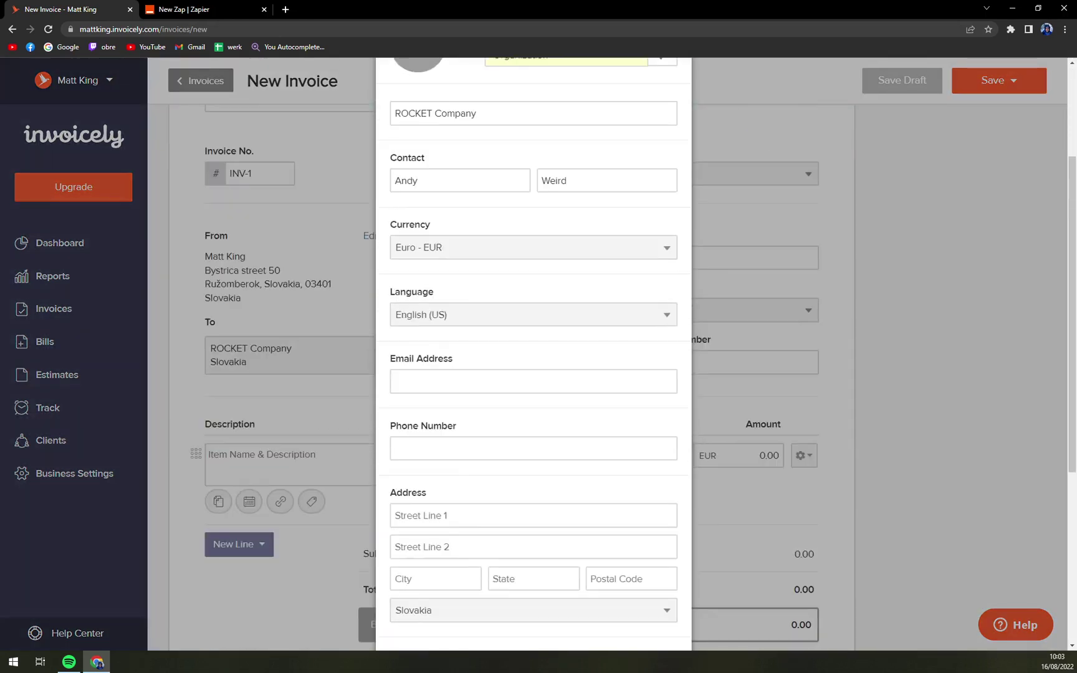
scroll(464, 421, down, 1)
scroll(462, 455, down, 2)
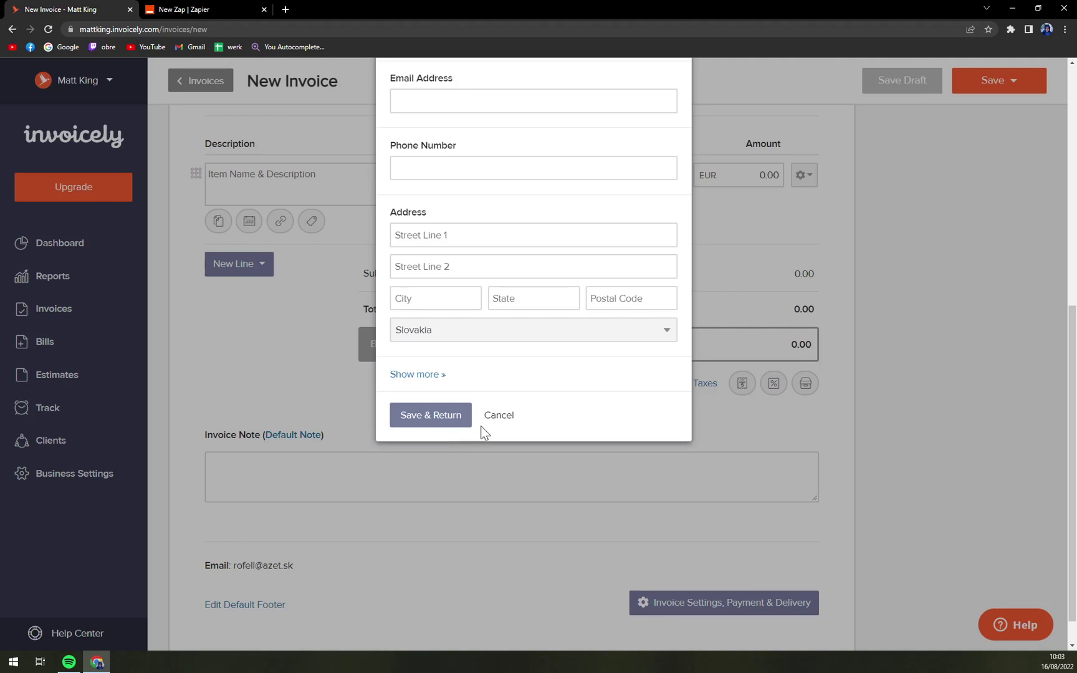
click(495, 419)
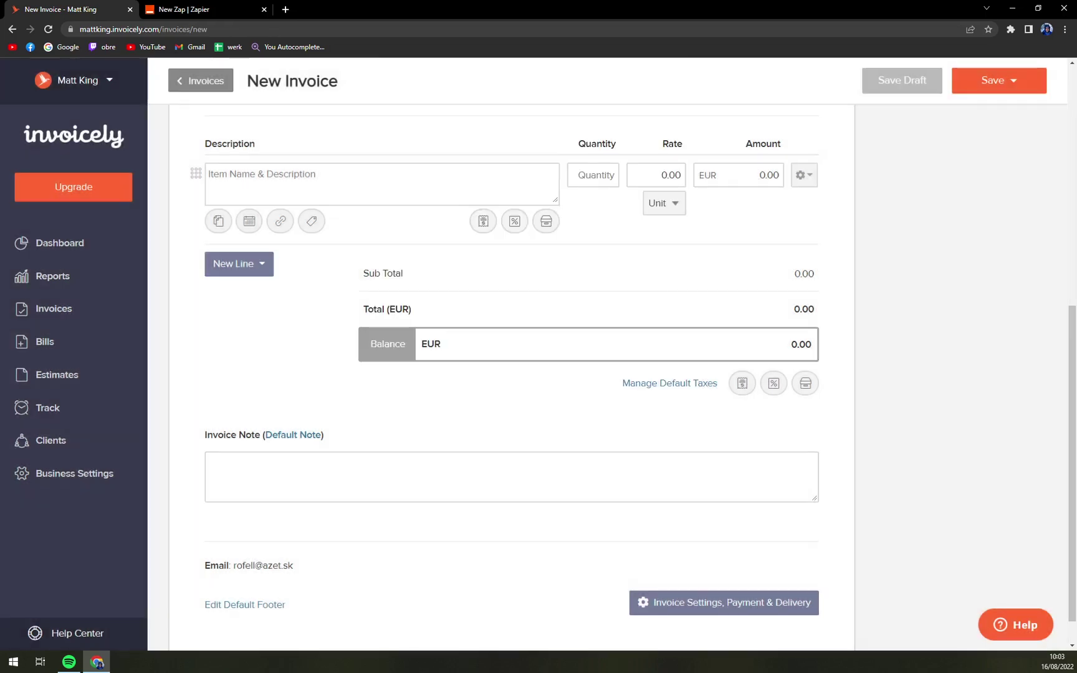
scroll(455, 486, up, 3)
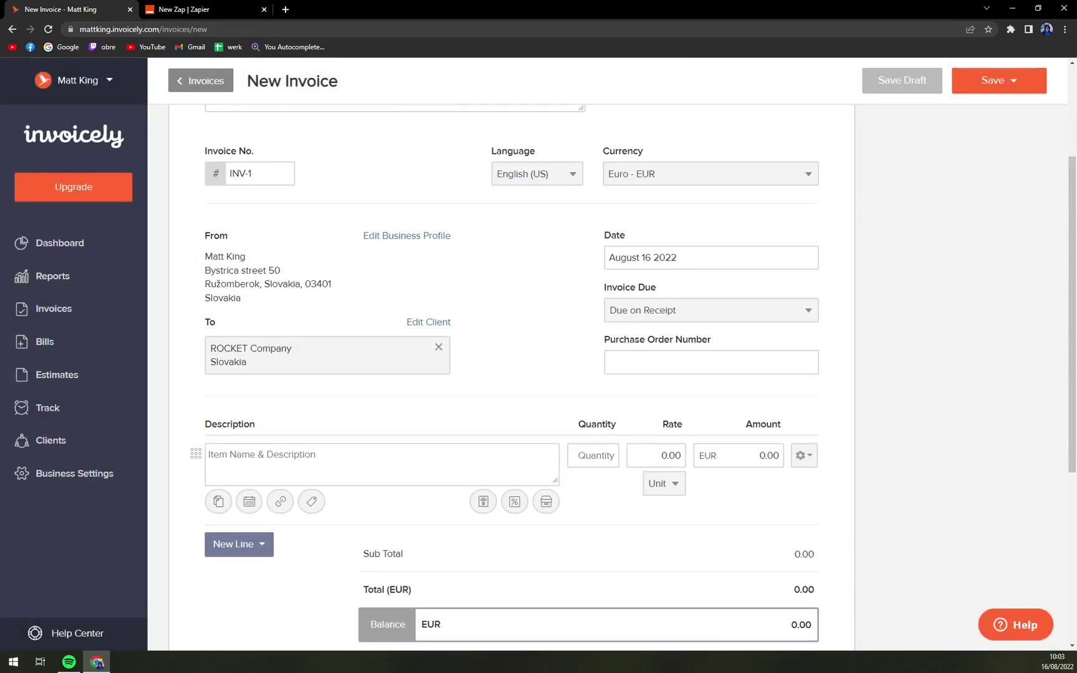
Add a line item 'ROcket Parts' with quantity 10 and a rate
click(547, 456)
text(ROcke)
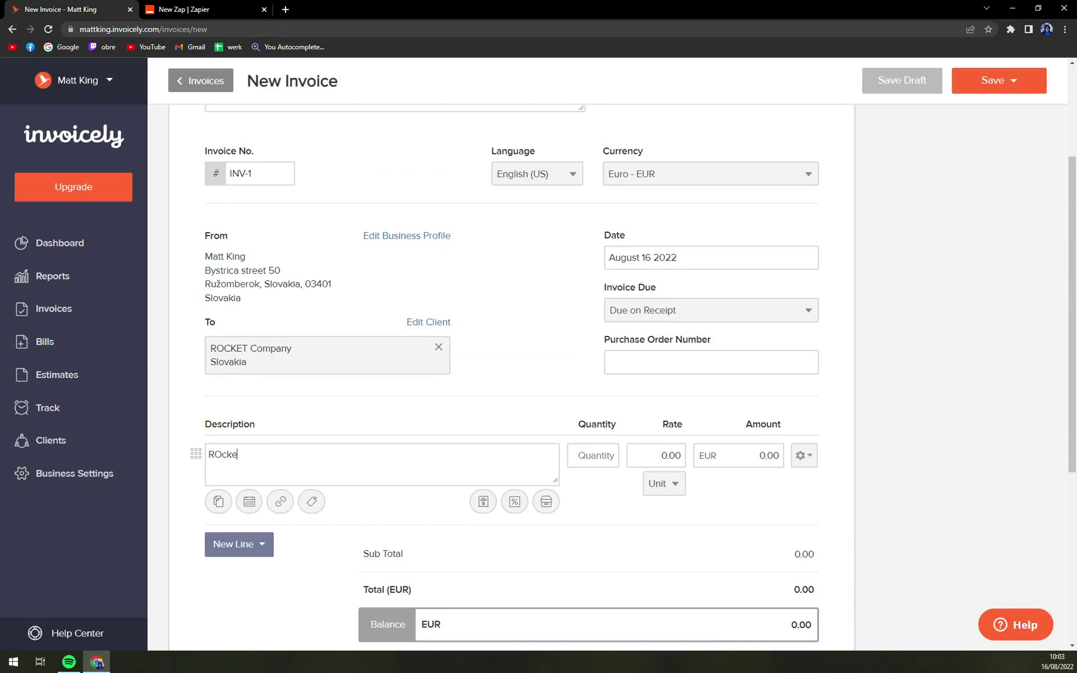
text(t Parts)
click(616, 455)
text(10)
key(Tab)
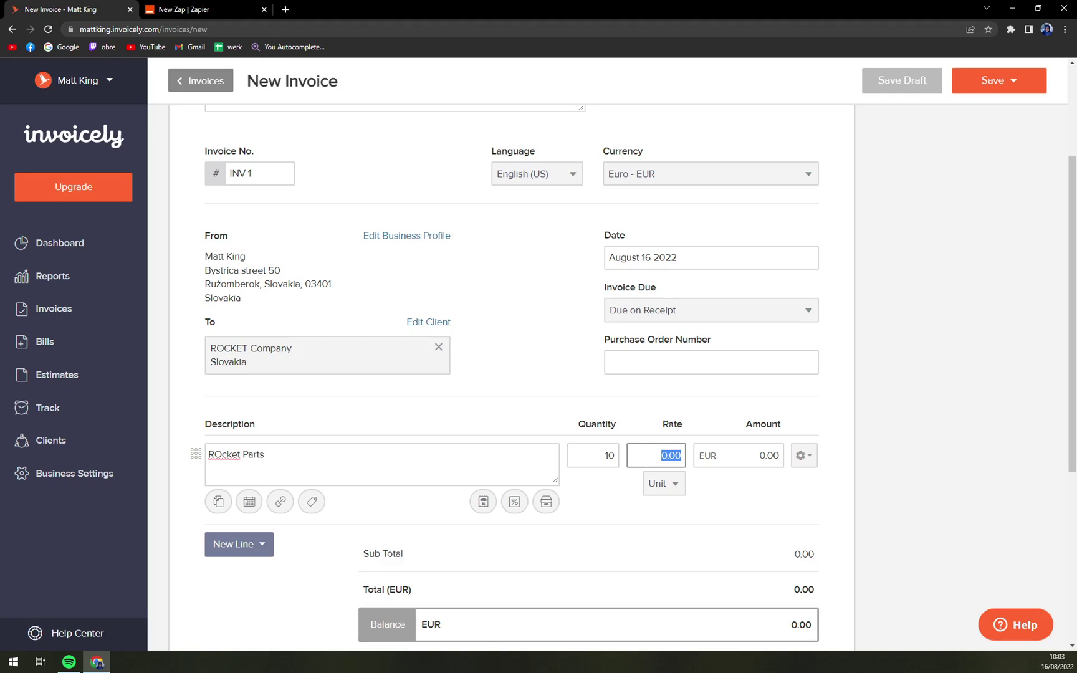
text(1)
key(Tab)
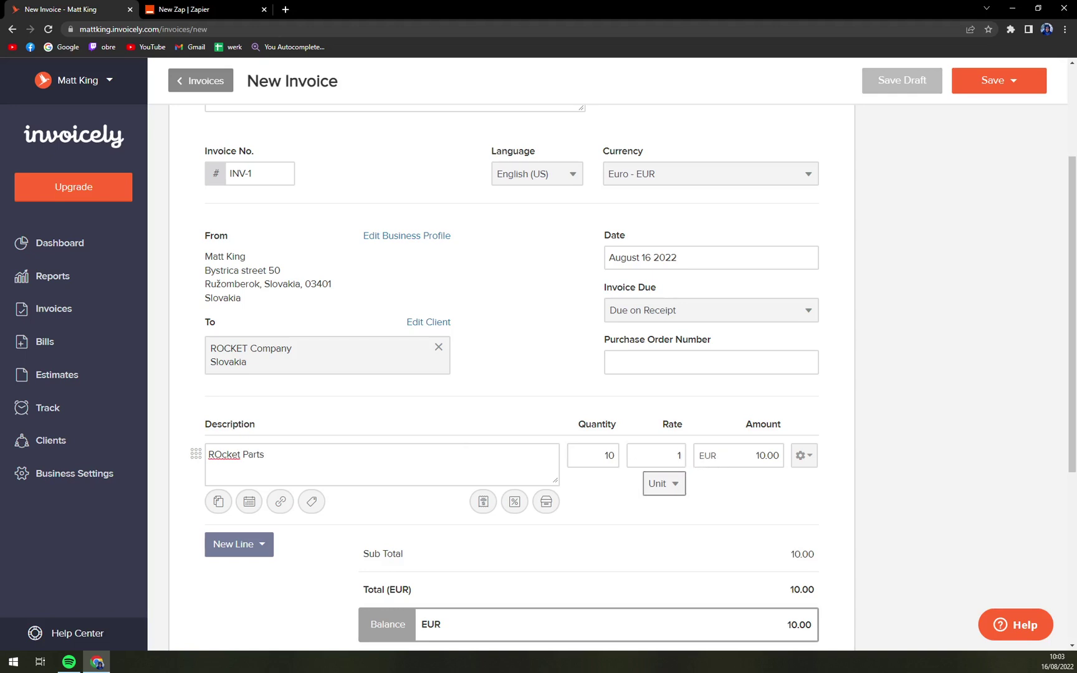
Correct the item rate to 1500, keeping unit type Unit, for a EUR 15,000 total
double_click(678, 455)
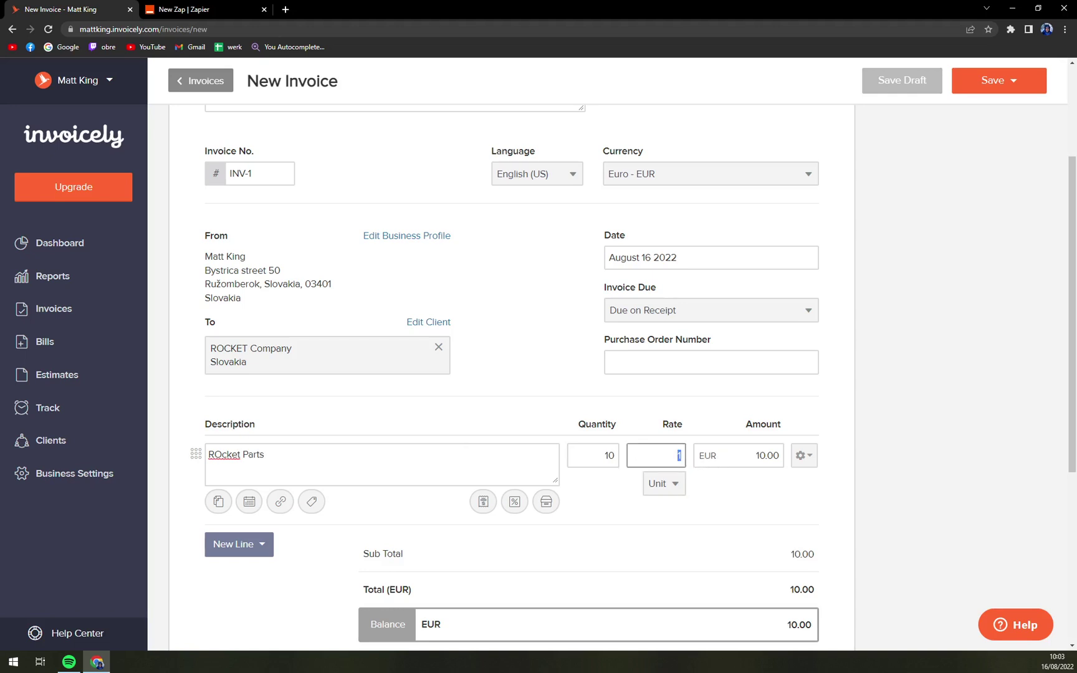
click(671, 483)
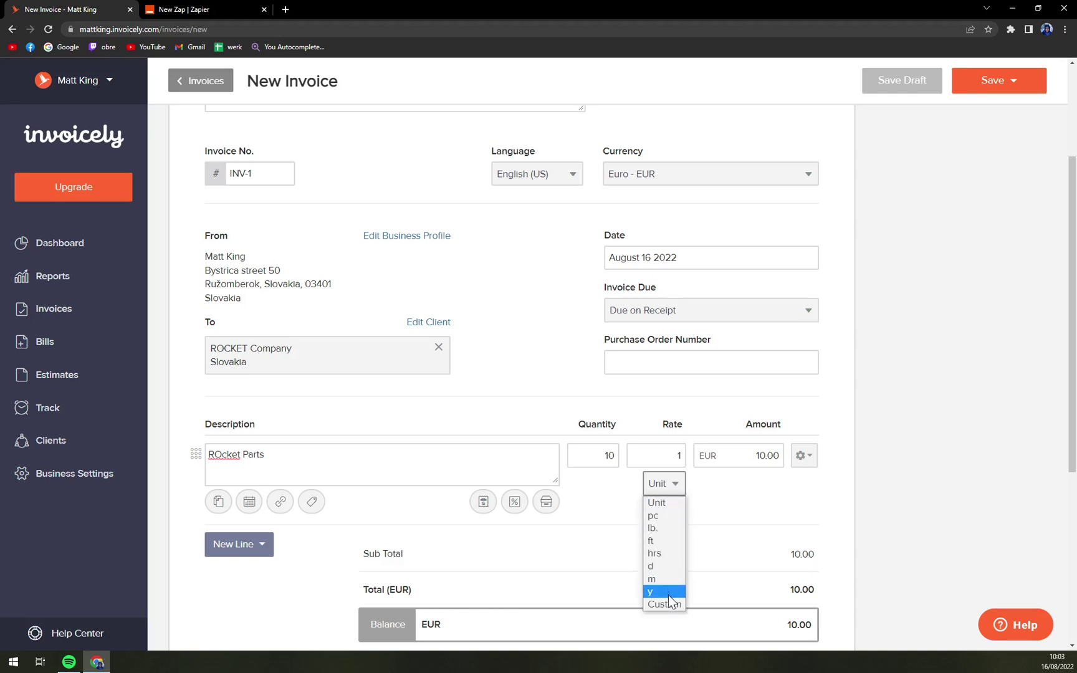
click(659, 504)
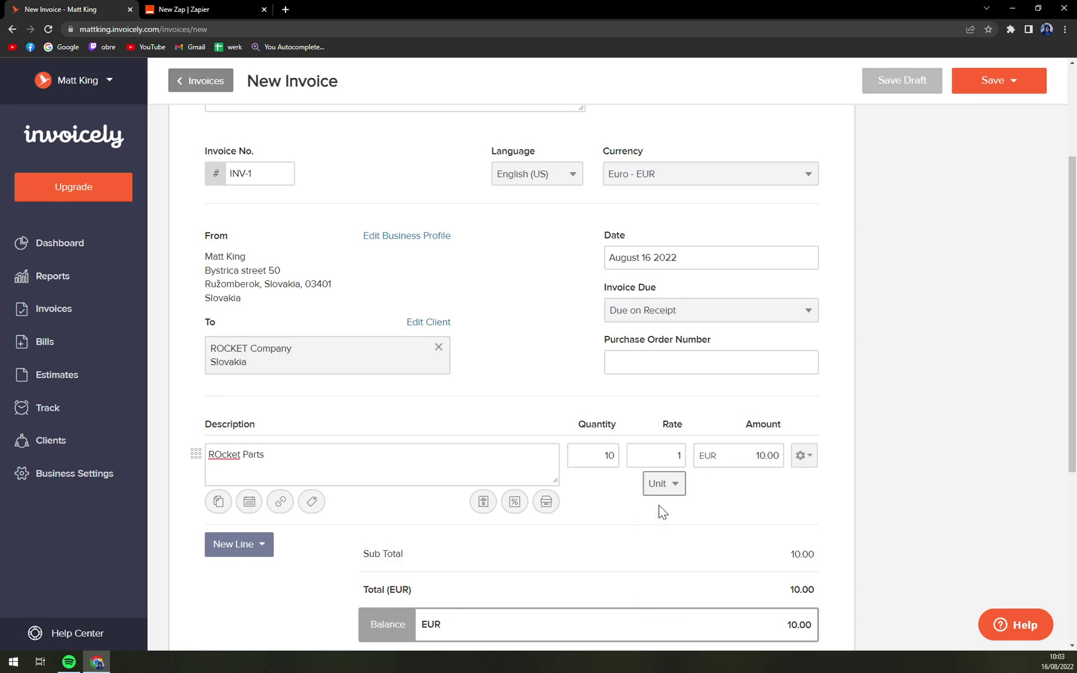
double_click(678, 456)
text(150000)
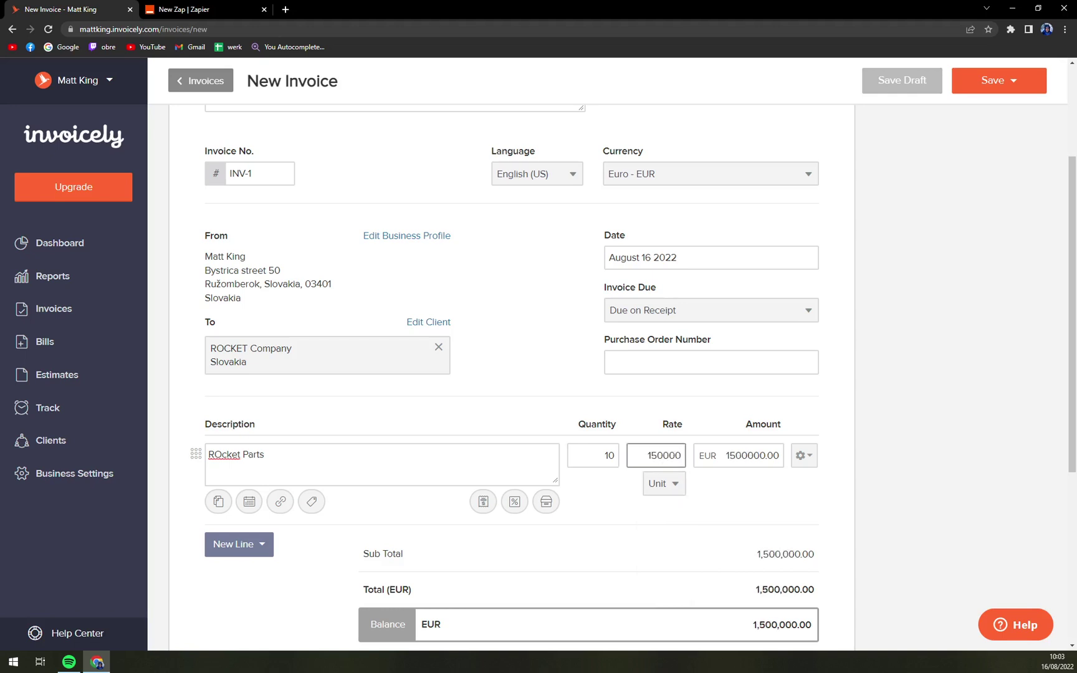
click(755, 498)
scroll(749, 475, down, 1)
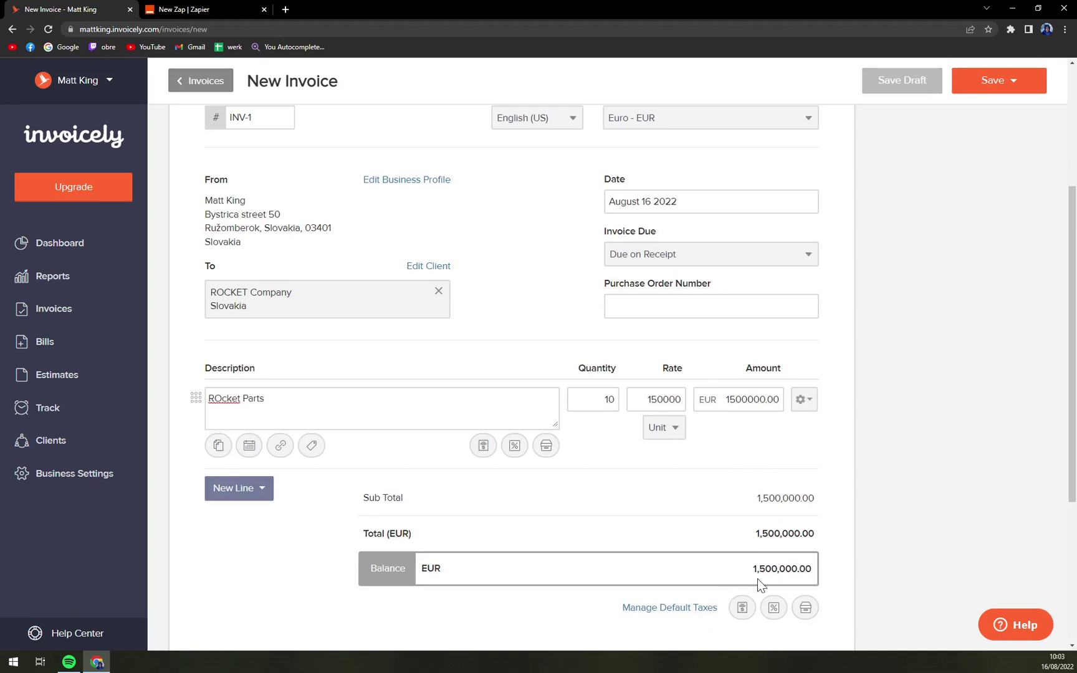
scroll(796, 587, down, 3)
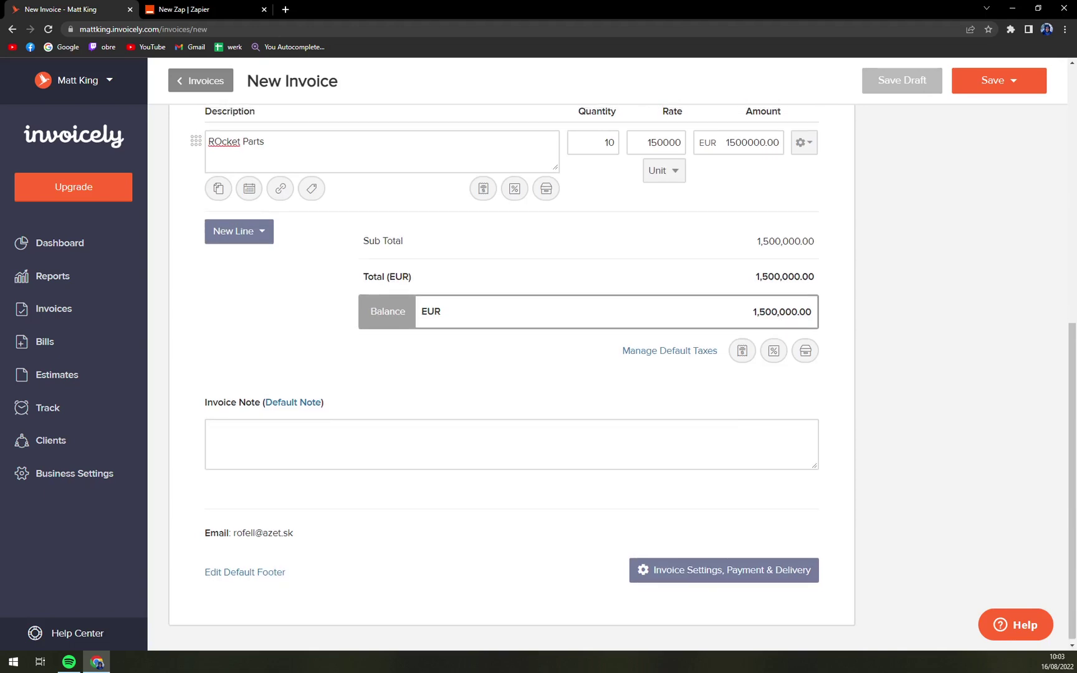
scroll(702, 449, up, 3)
click(675, 365)
key(BackSpace)
key(BackSpace)
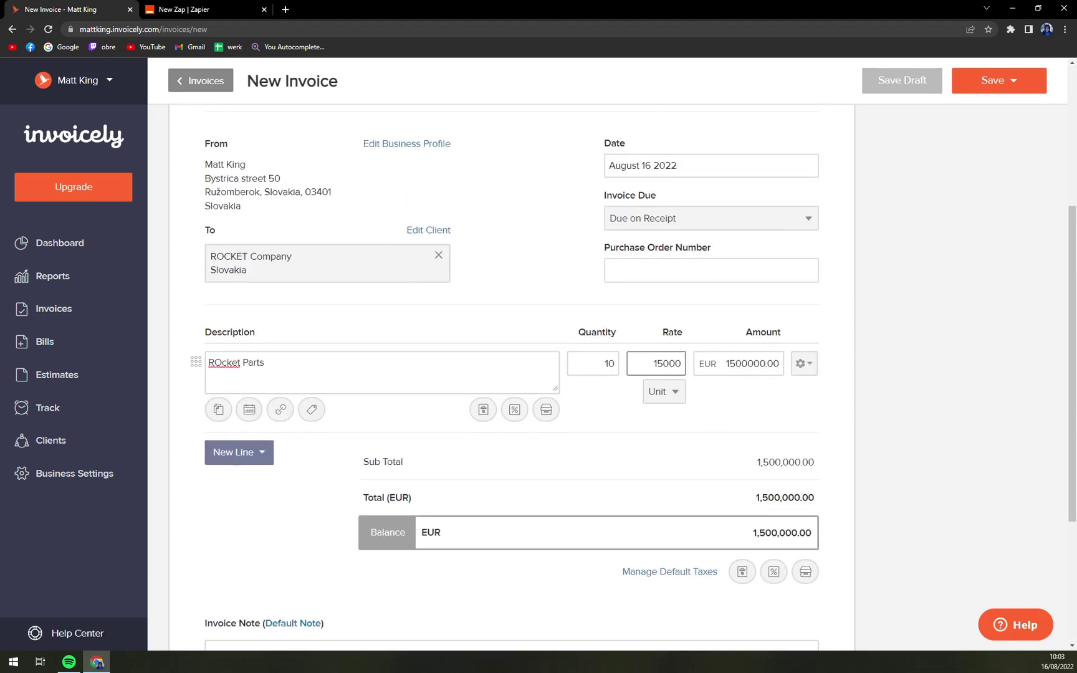
click(659, 427)
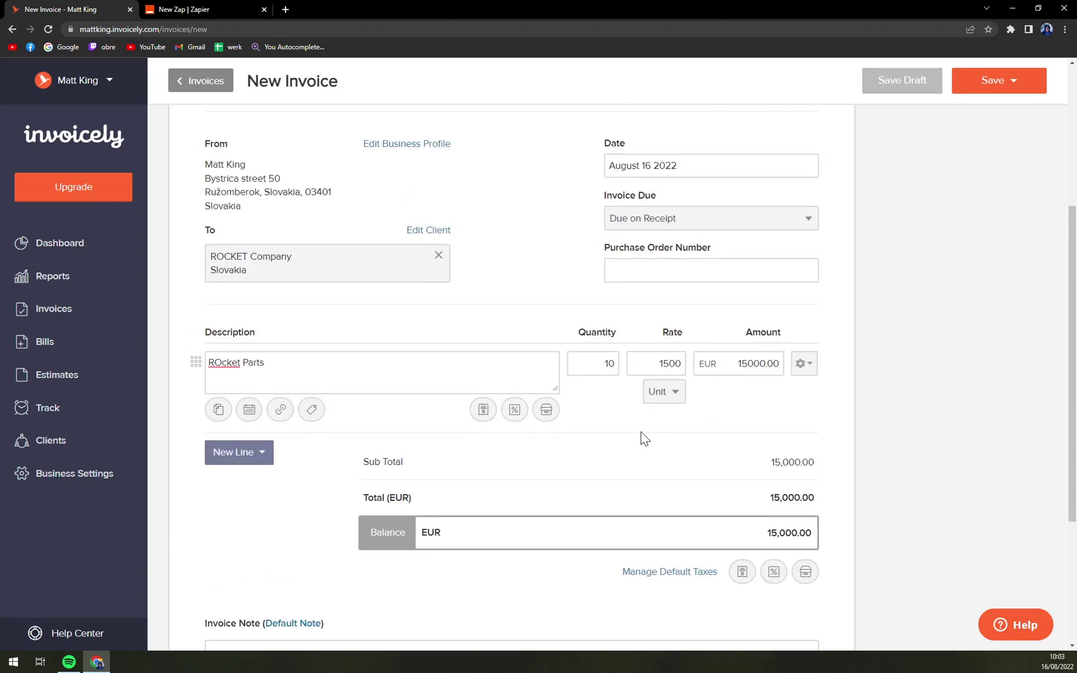
scroll(629, 449, down, 2)
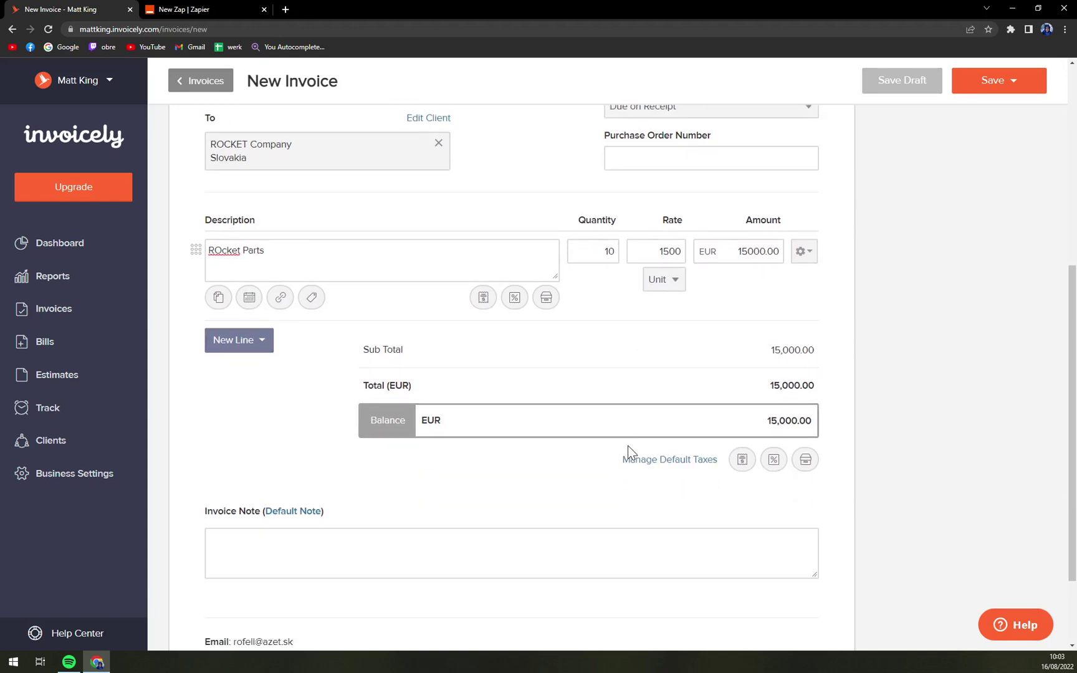
scroll(350, 431, down, 2)
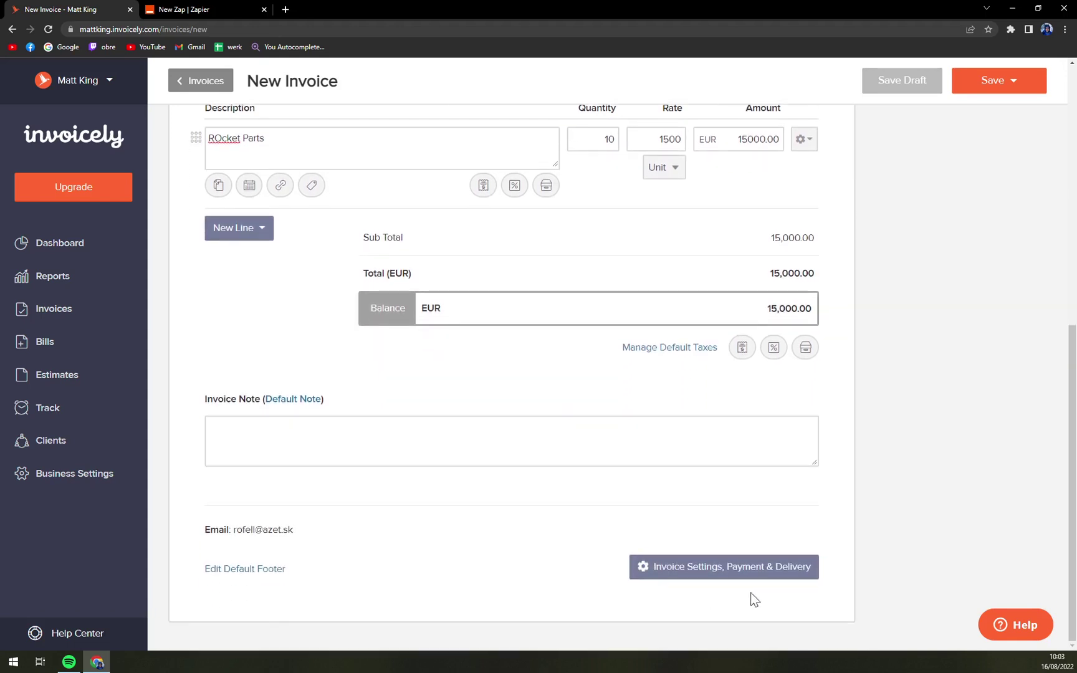
scroll(753, 581, up, 1)
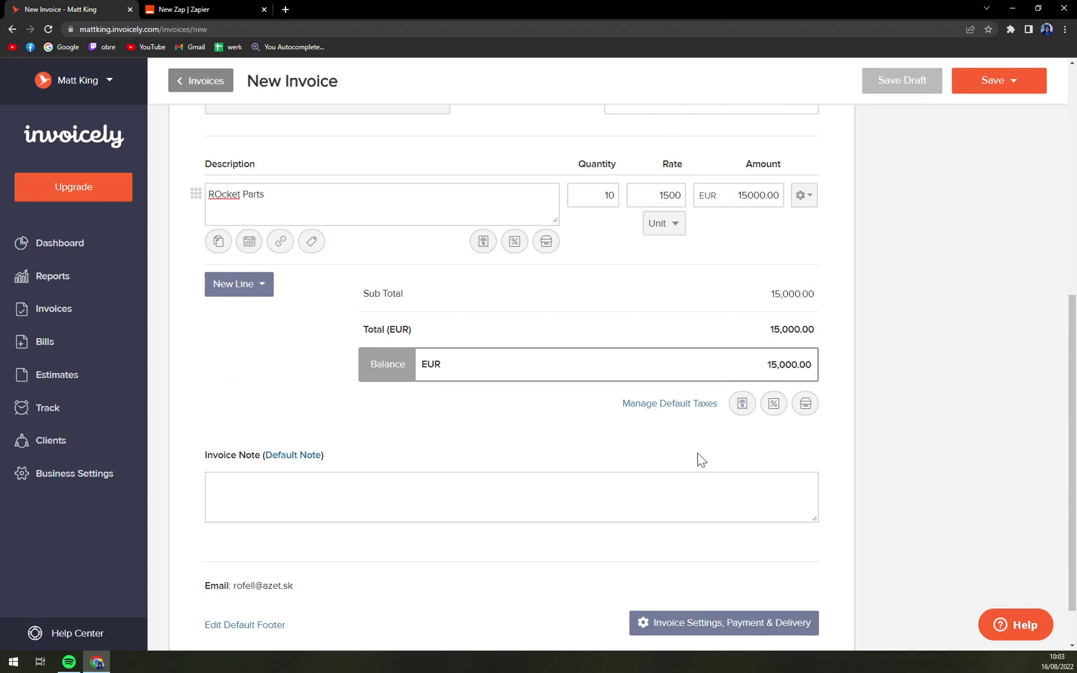
scroll(698, 457, down, 1)
In payment and delivery settings, keep partial payments enabled and attach a PDF copy to the email
click(713, 571)
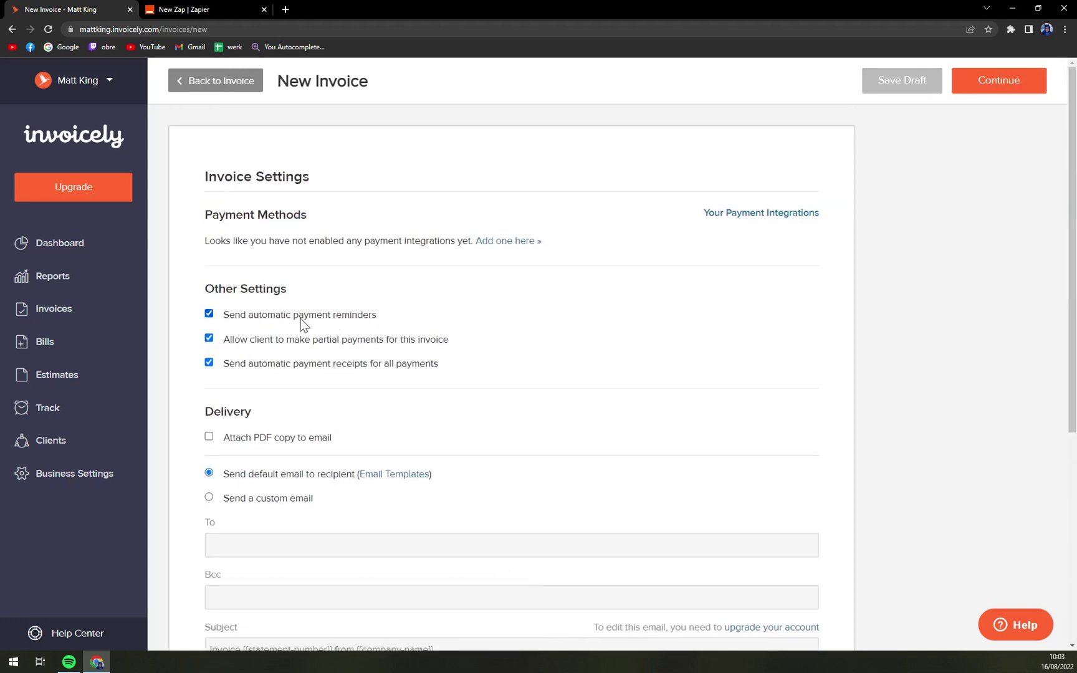
click(270, 317)
click(282, 348)
click(329, 352)
scroll(358, 366, down, 4)
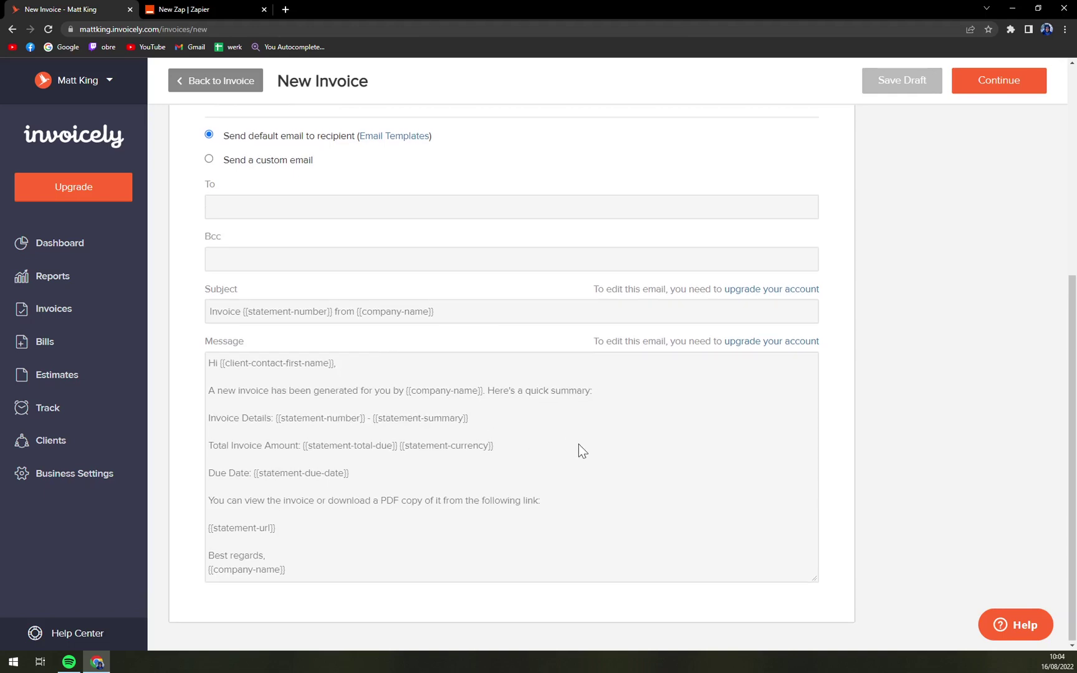
scroll(577, 445, up, 4)
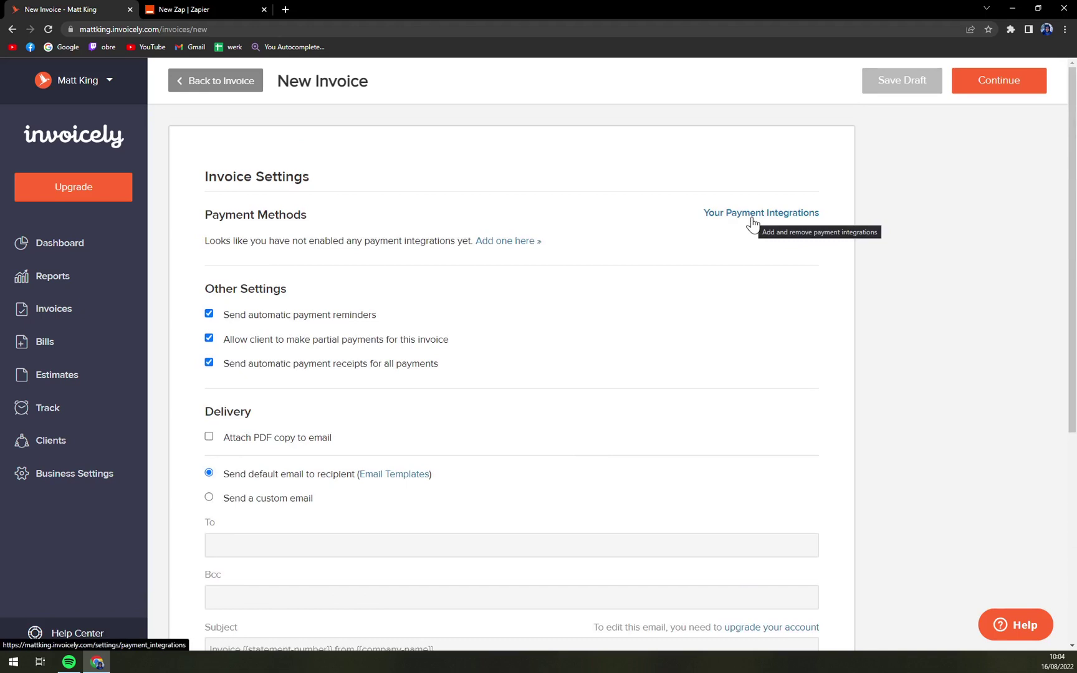
click(226, 439)
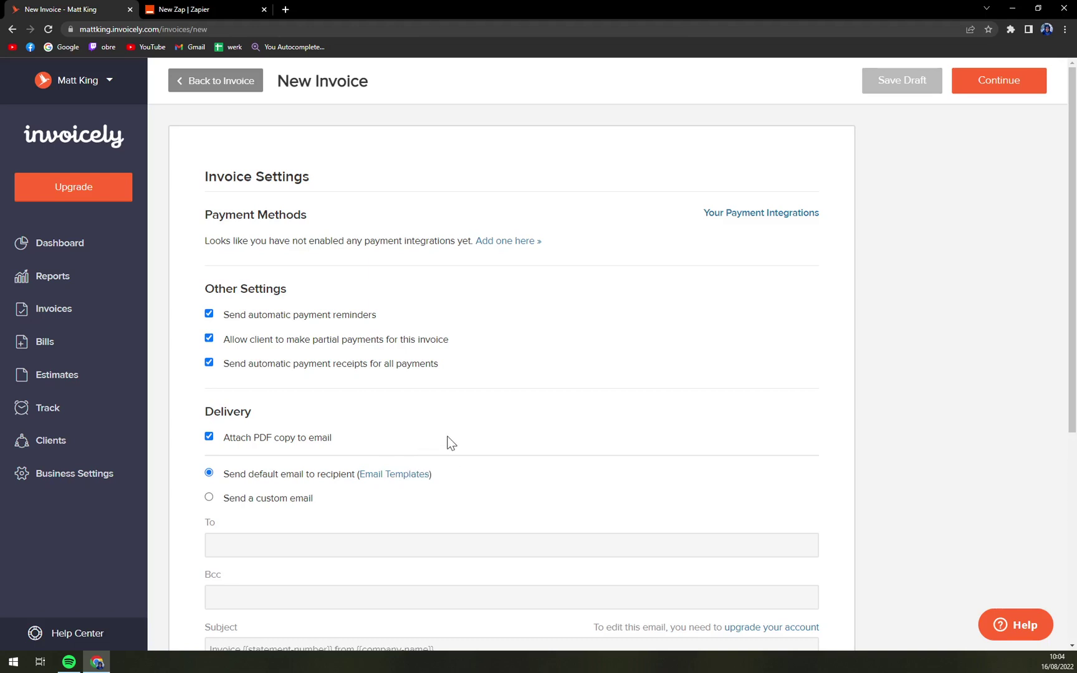
Save INV-1 with Save & Send and email it to the client's address
click(995, 89)
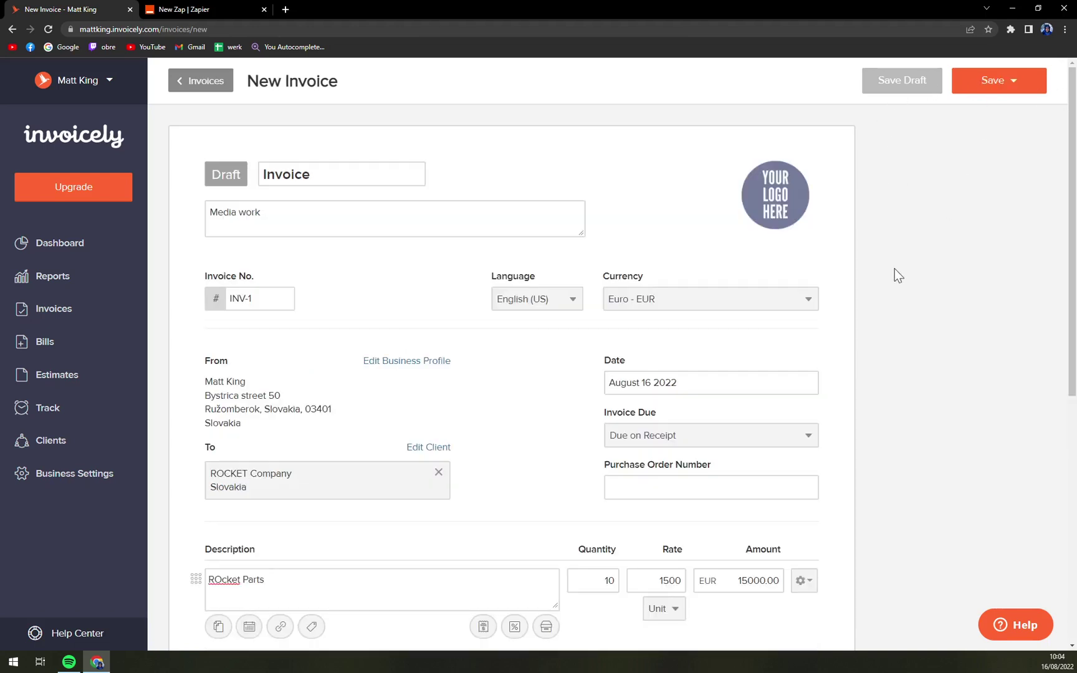
scroll(846, 276, down, 3)
scroll(860, 269, up, 3)
click(1004, 91)
click(984, 140)
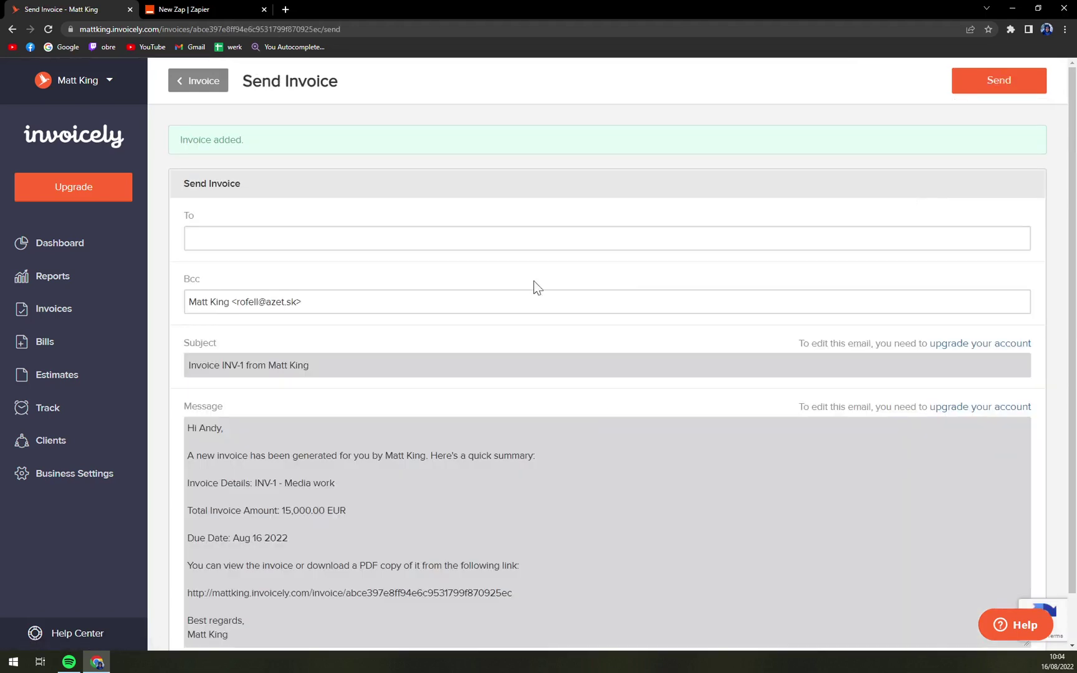
click(330, 239)
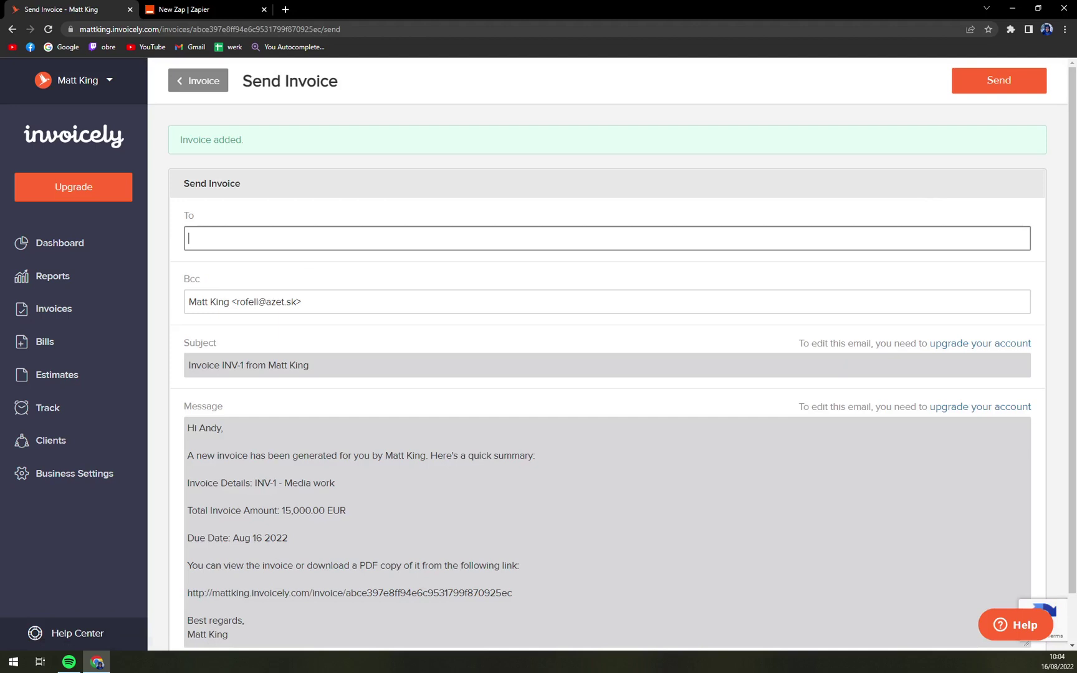
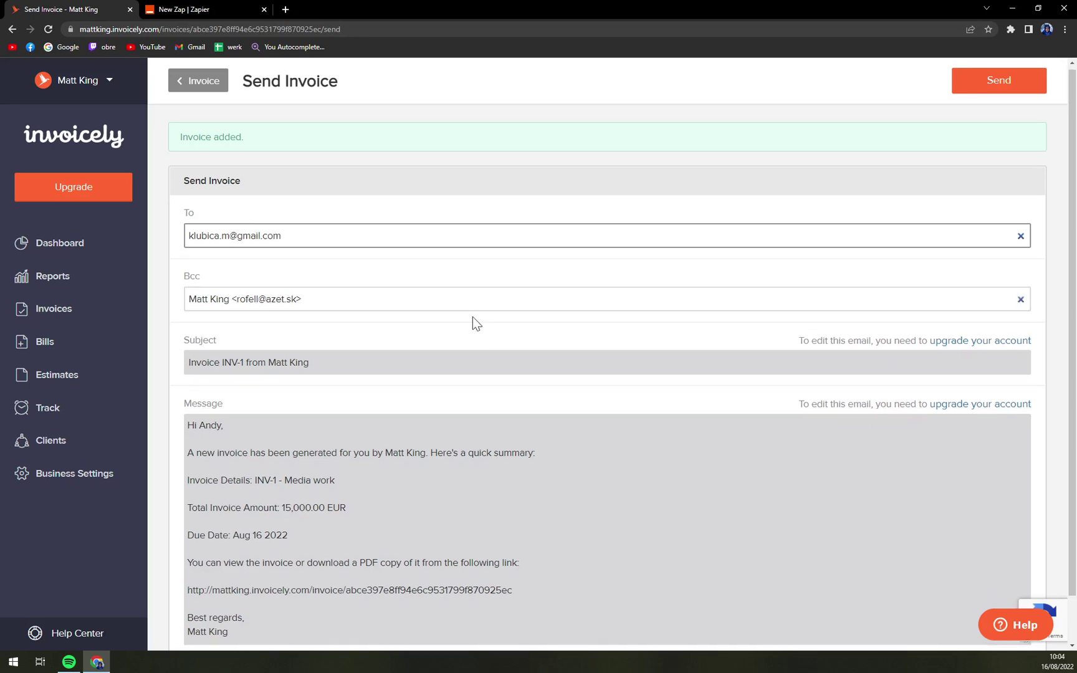
click(999, 81)
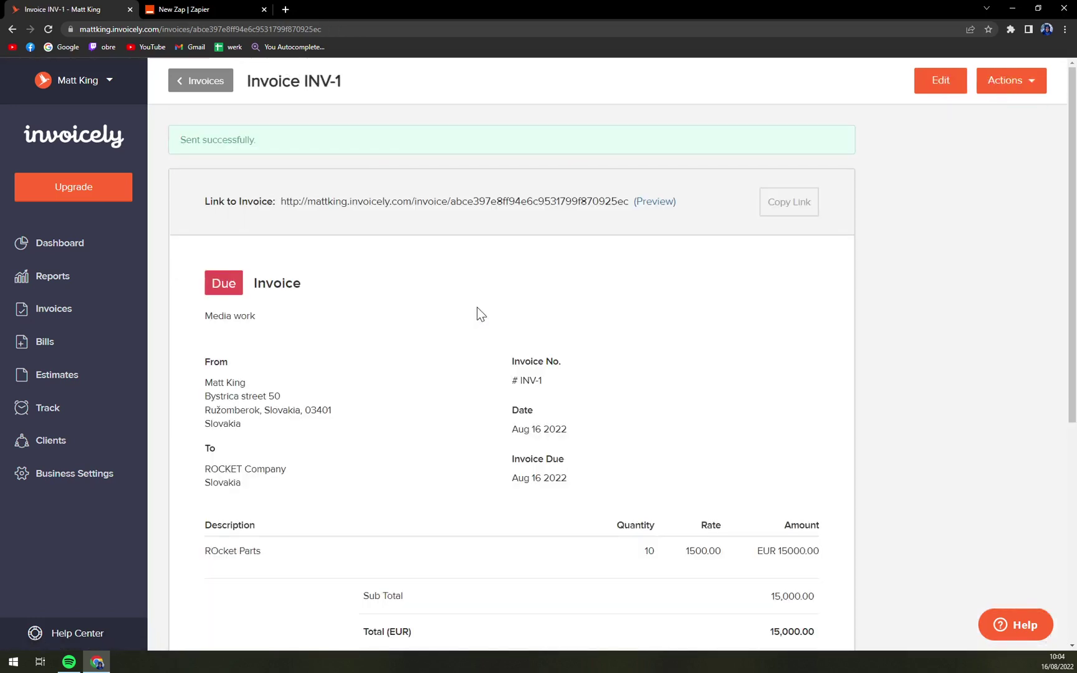
scroll(487, 334, down, 3)
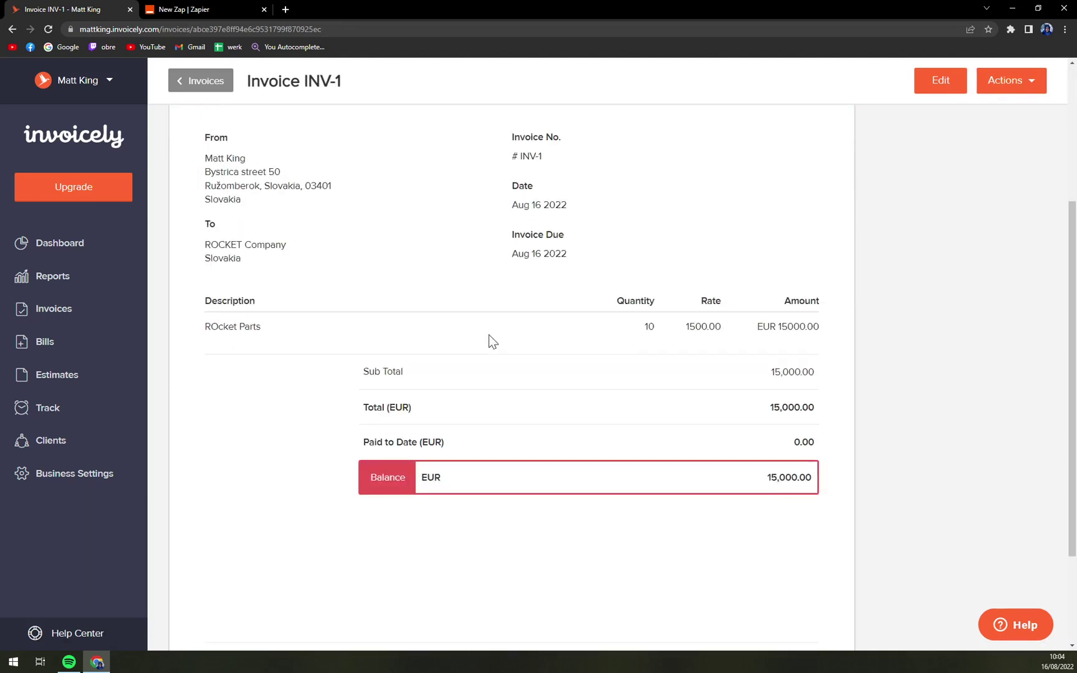
scroll(490, 483, up, 3)
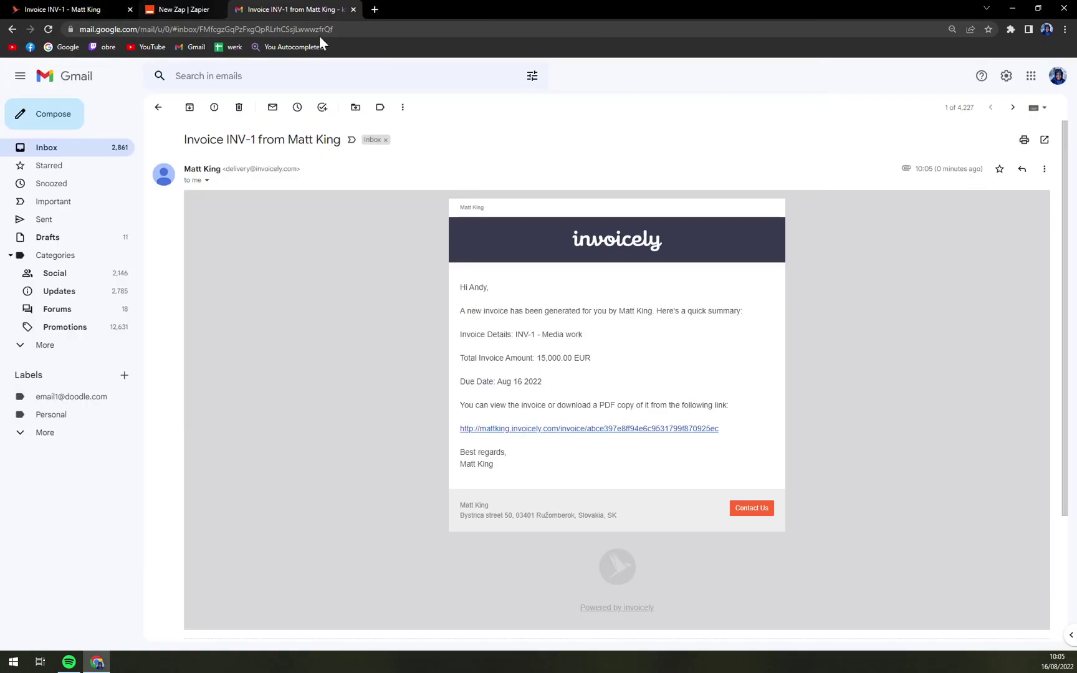
Bring the Gmail tab into this window, preview invoice-INV-1.pdf, and follow its Invoicely link
drag(321, 38, 582, 12)
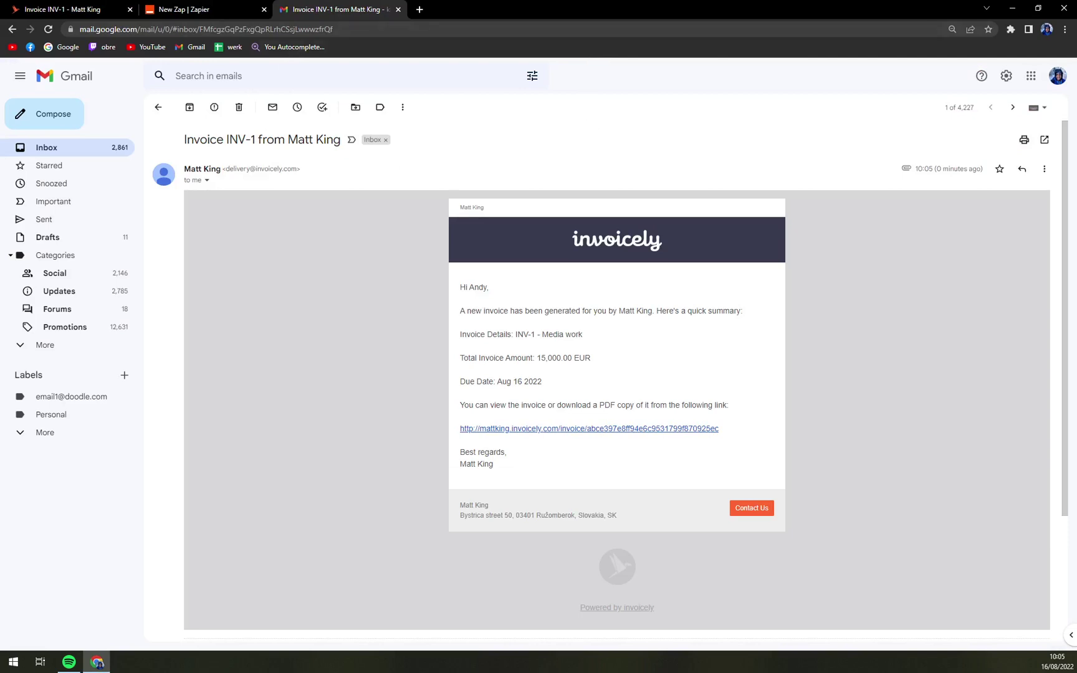
scroll(758, 521, down, 2)
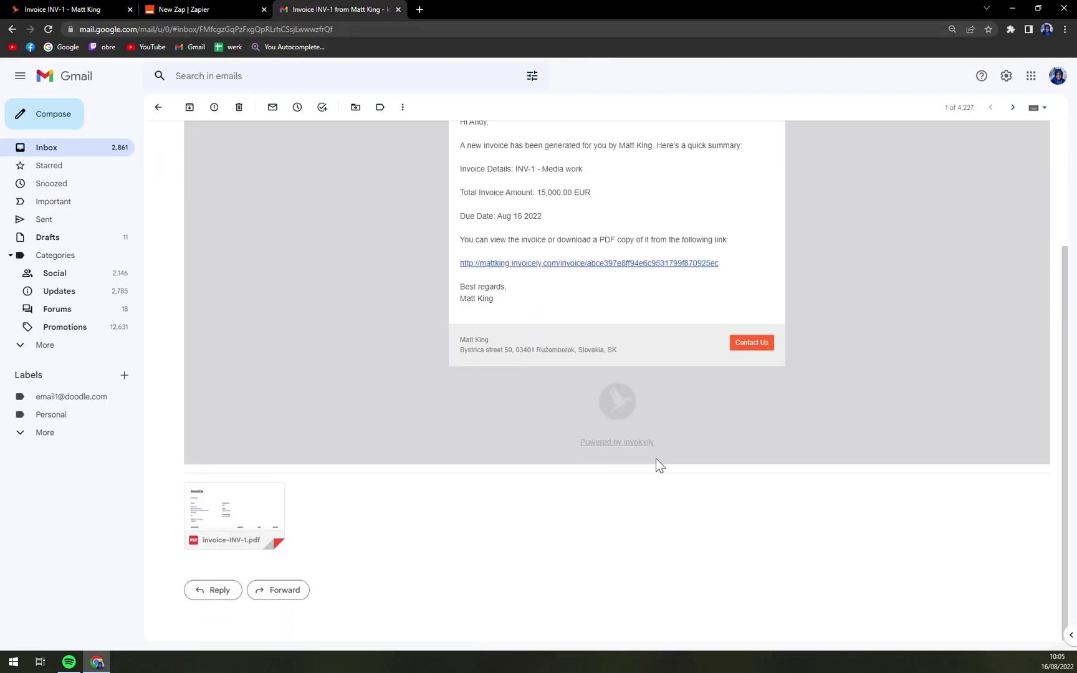
scroll(656, 458, up, 1)
scroll(657, 370, up, 2)
scroll(665, 364, down, 3)
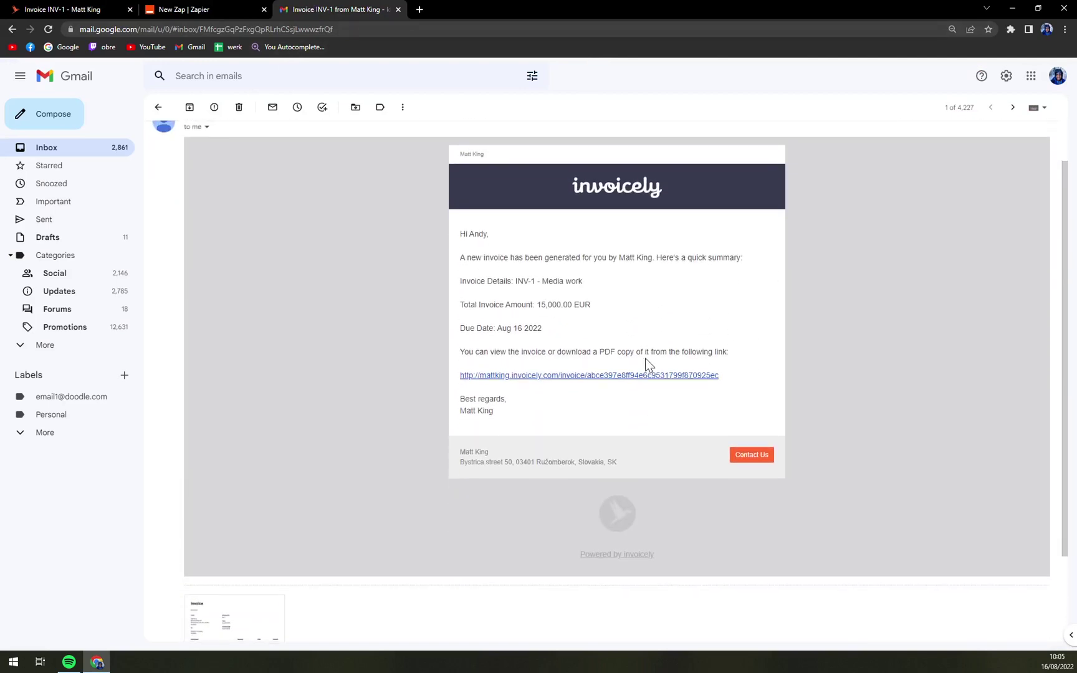
click(265, 532)
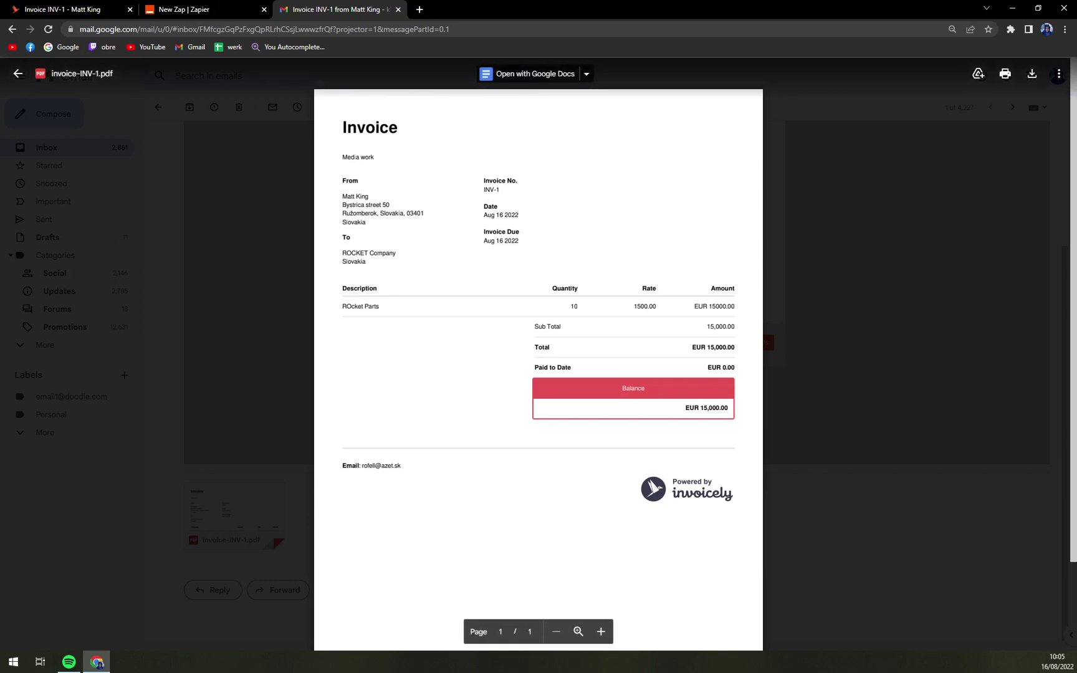
scroll(692, 503, down, 1)
scroll(692, 502, up, 1)
click(726, 499)
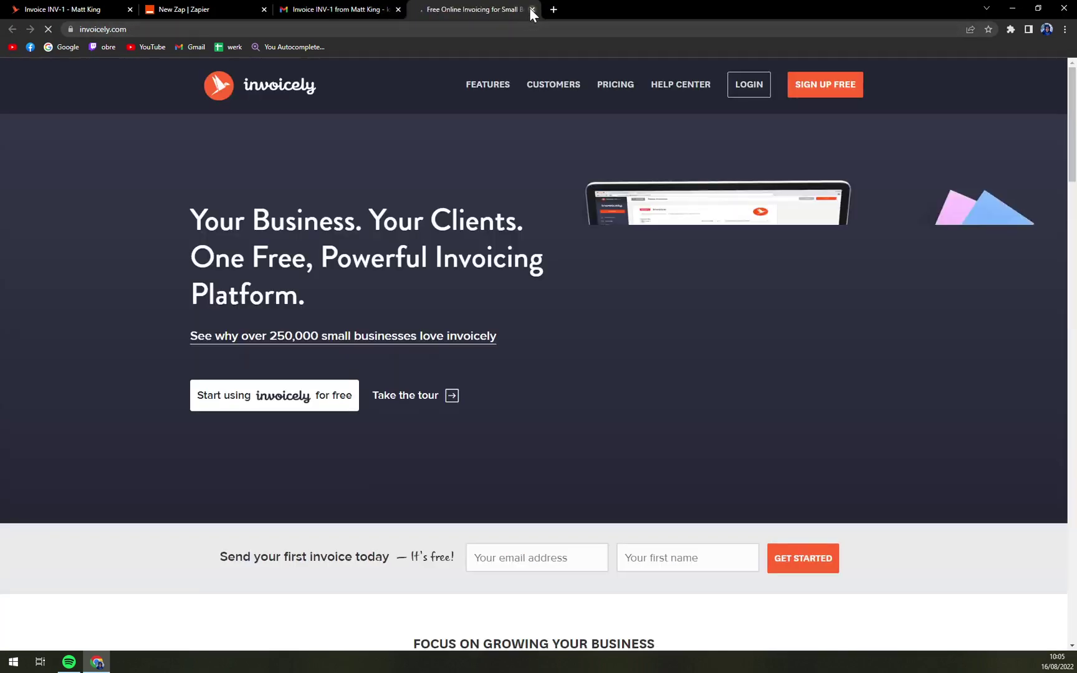
Close the invoicely.com and Gmail tabs and switch back to the Invoice INV-1 tab
click(534, 10)
click(398, 9)
click(76, 10)
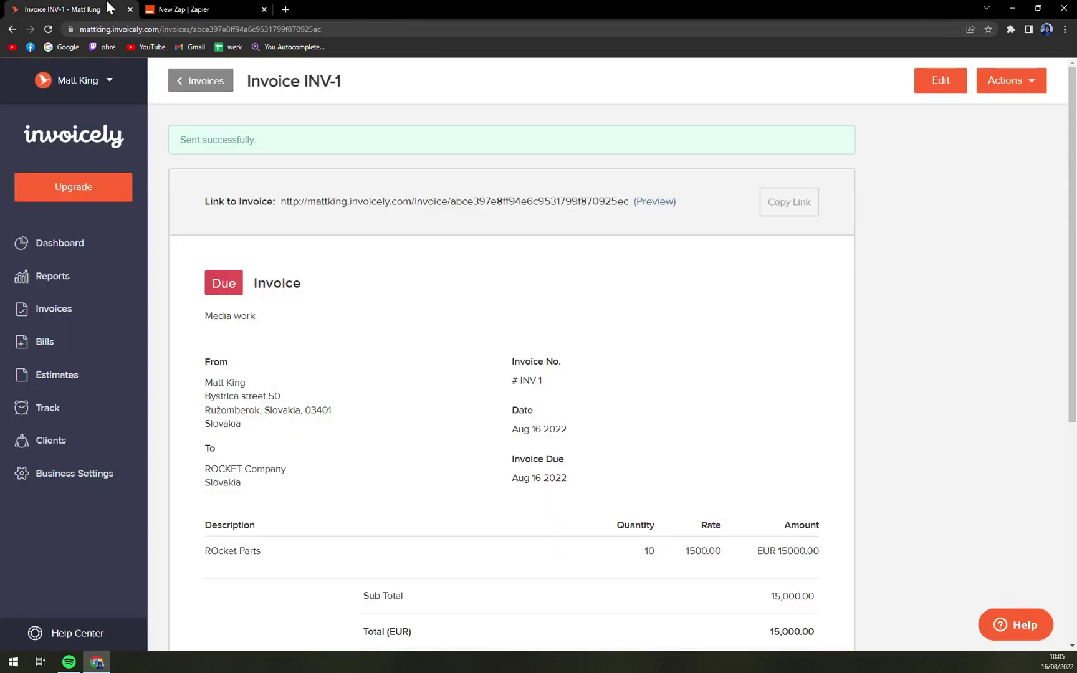